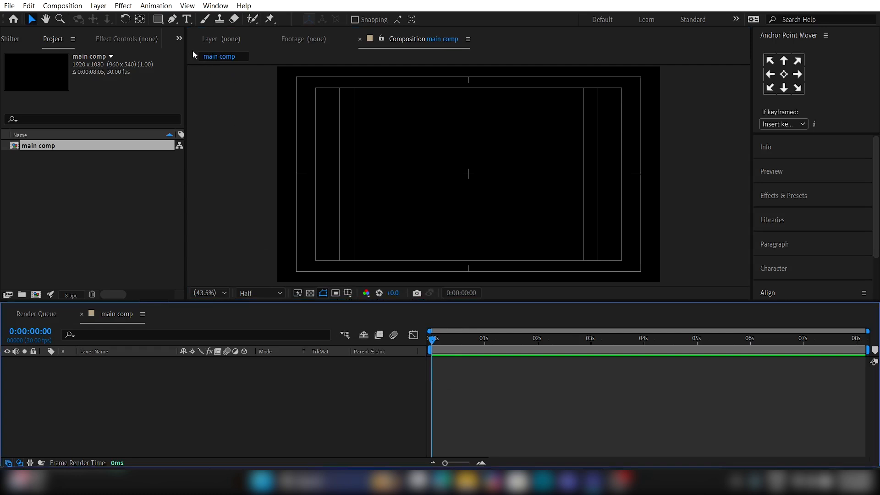
Step: Draw a small square shape near the middle of the composition and centre it horizontally and vertically on the composition
click(159, 21)
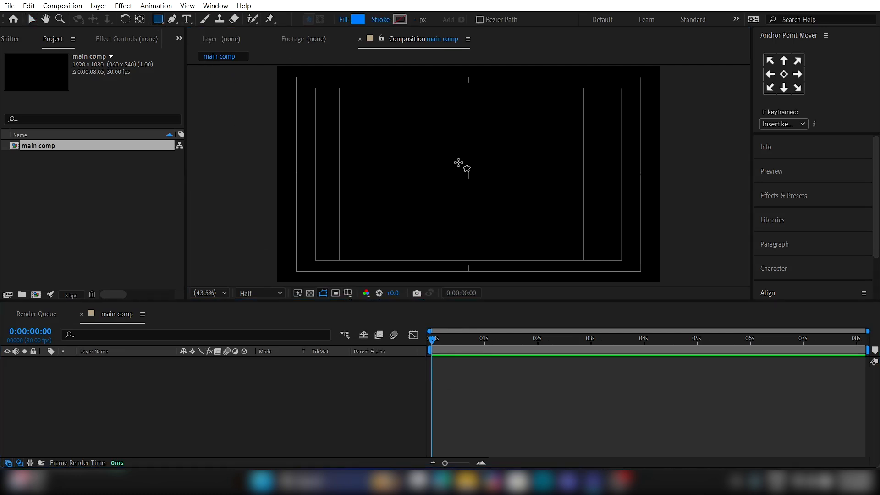
drag(459, 163, 498, 201)
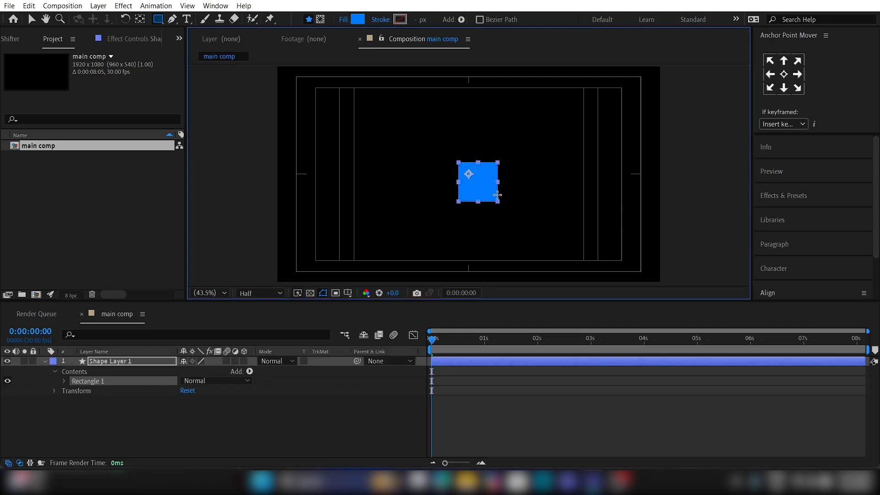
click(460, 360)
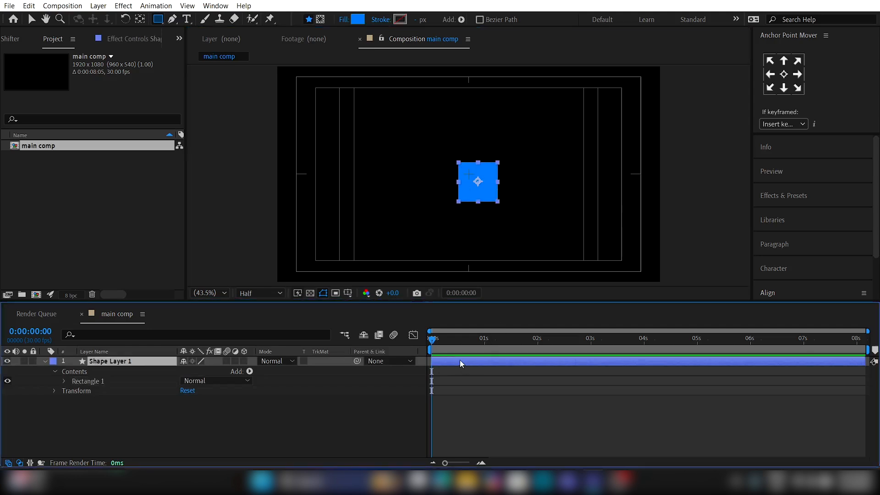
click(776, 293)
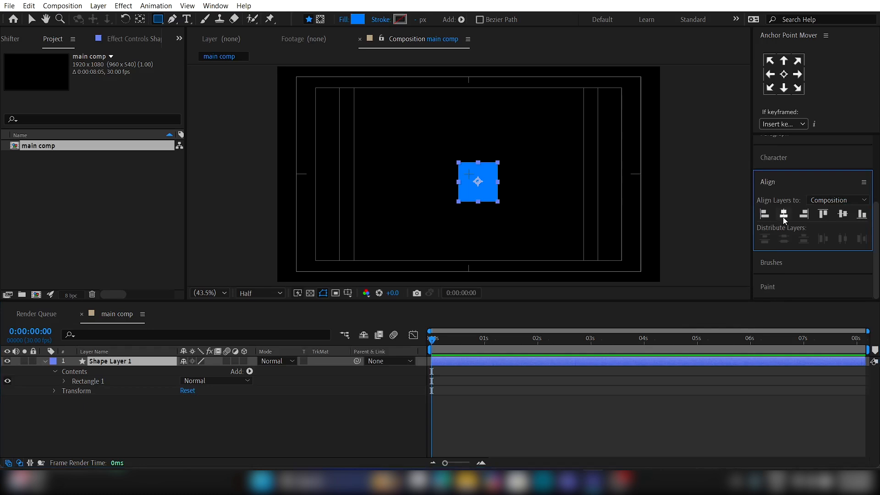
click(784, 218)
click(843, 215)
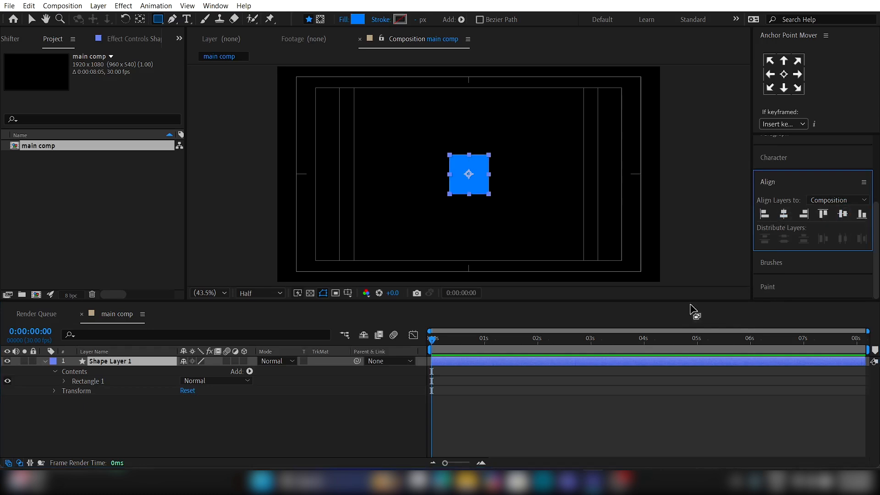
Step: Change the square's fill color to orange
click(489, 362)
click(354, 18)
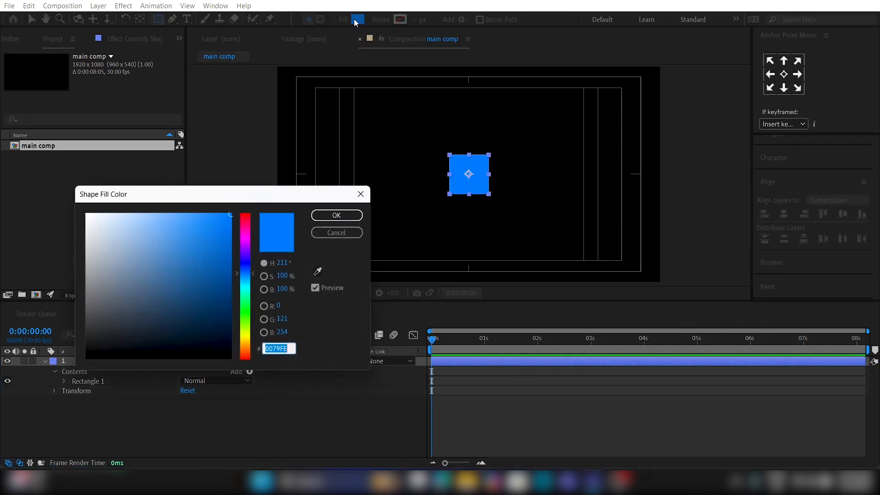
drag(248, 330, 247, 343)
click(336, 217)
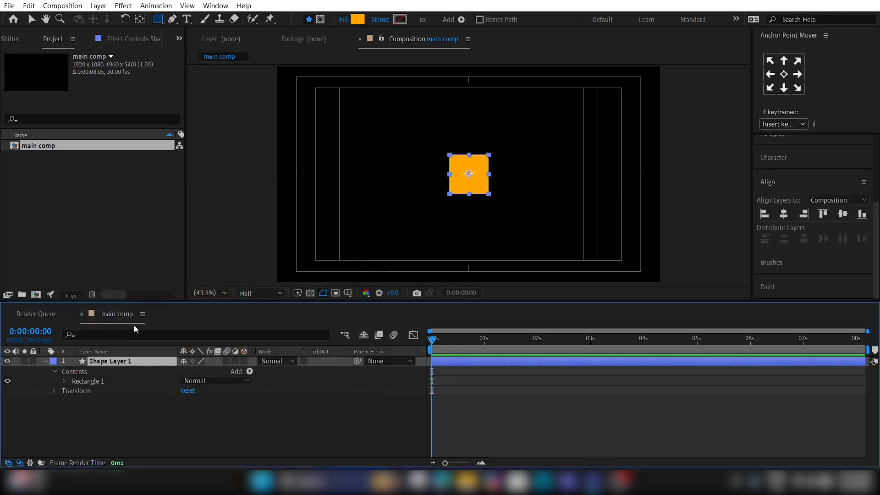
Step: Find the square's Roundness property and raise it to 274 to turn the shape into a circle
click(132, 331)
text(round)
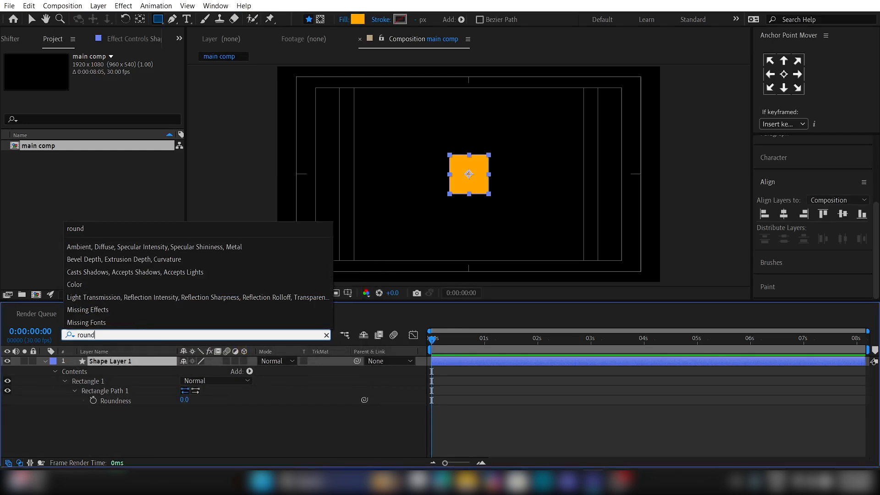
drag(187, 401, 327, 410)
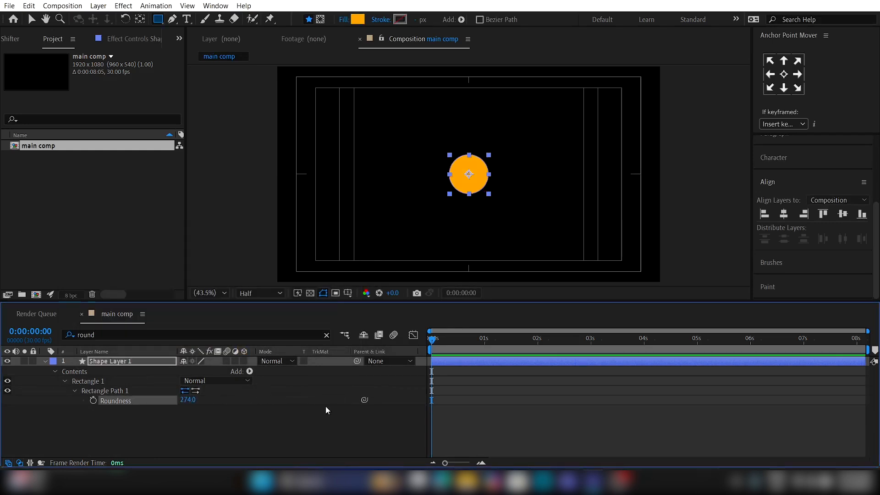
Step: Make the circle layer 3D and add a Position keyframe at 0:00:00:20
click(243, 362)
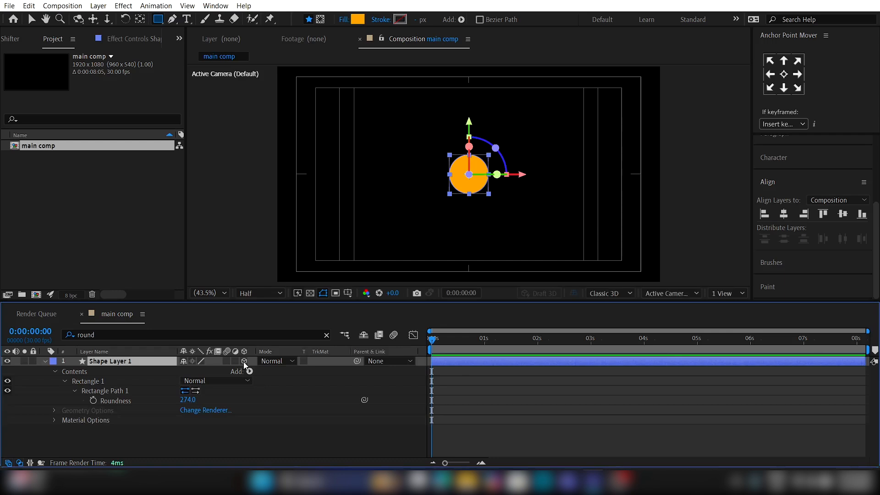
key(p)
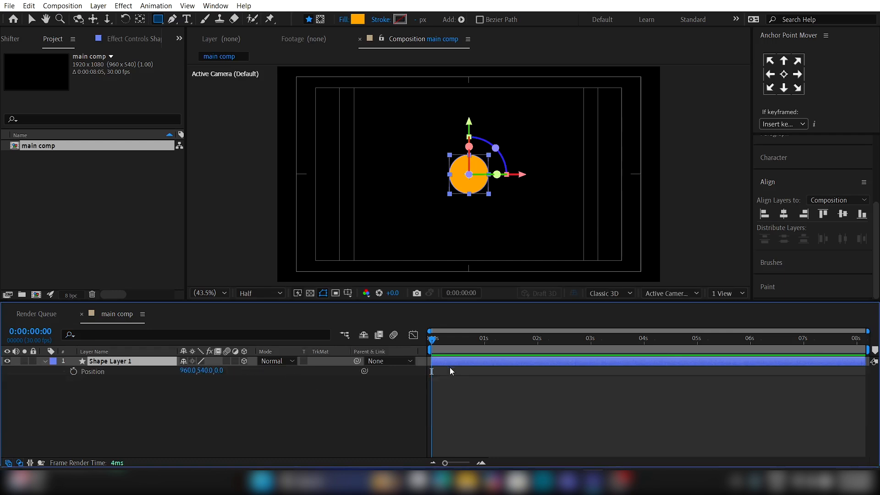
click(460, 462)
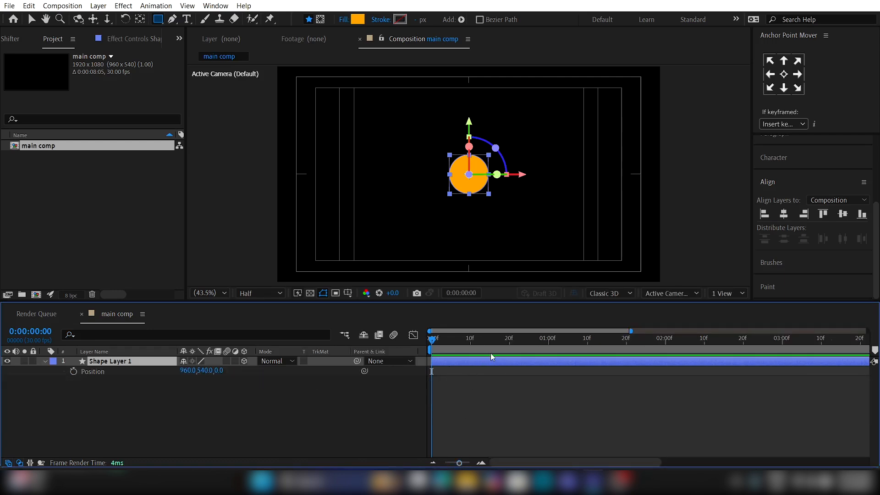
drag(490, 353, 510, 350)
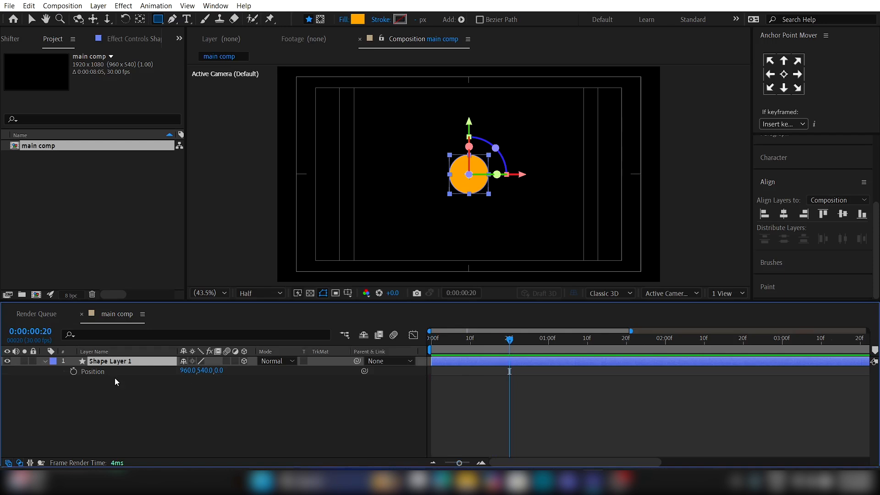
click(74, 371)
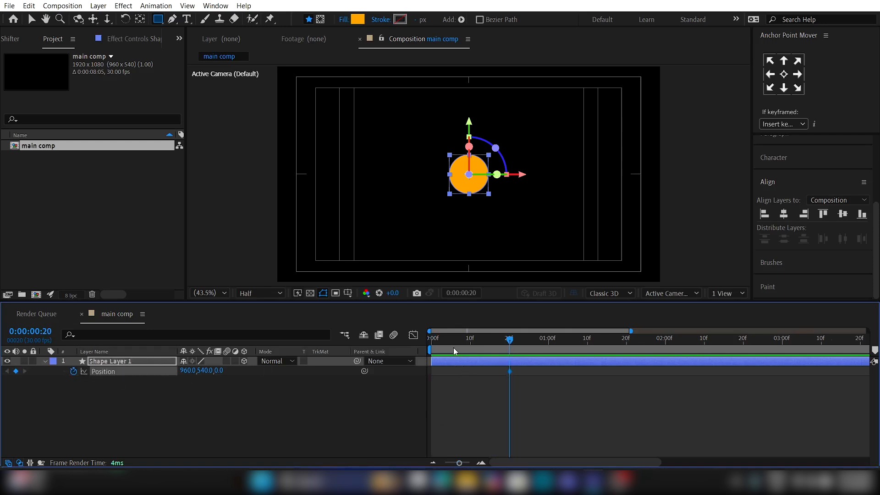
Step: Keyframe the circle's Z position at 1089 on 0:00:00:00, 633 on 0:00:01:14 and -992 on 0:00:00:20
drag(453, 347, 429, 351)
drag(220, 371, 593, 383)
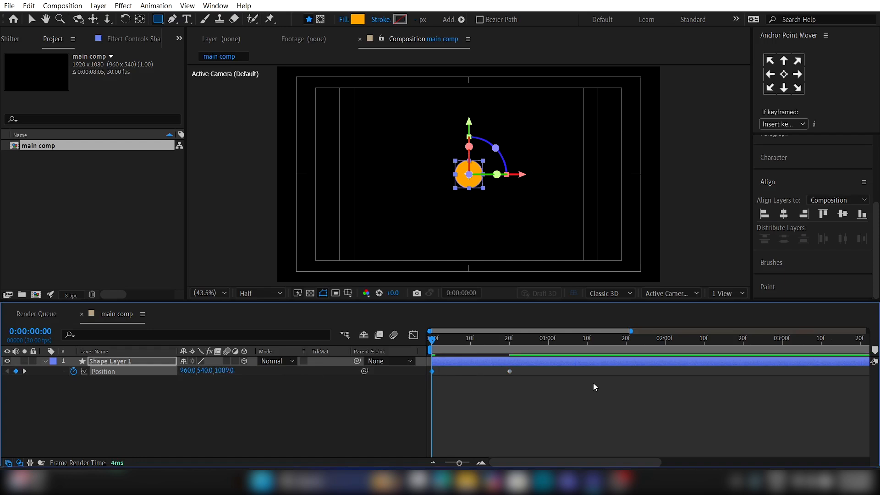
drag(576, 352, 603, 351)
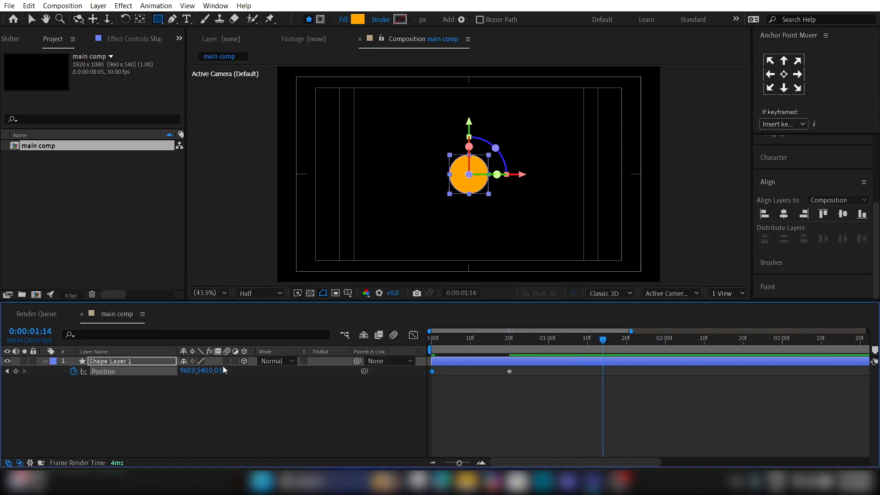
drag(224, 370, 265, 370)
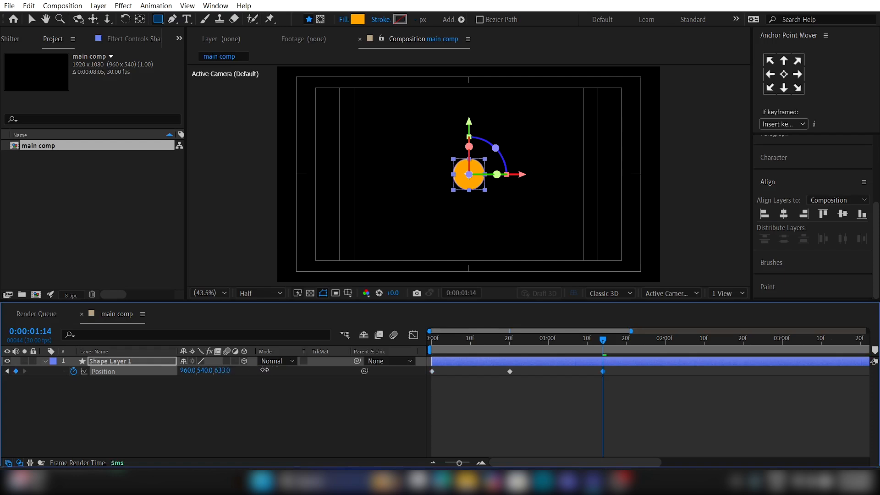
click(511, 342)
drag(214, 370, 175, 375)
Step: Use the Pen tool to pull long horizontal path handles from the 0:00:00:20 Position keyframe, extending to both sides of the frame
click(512, 370)
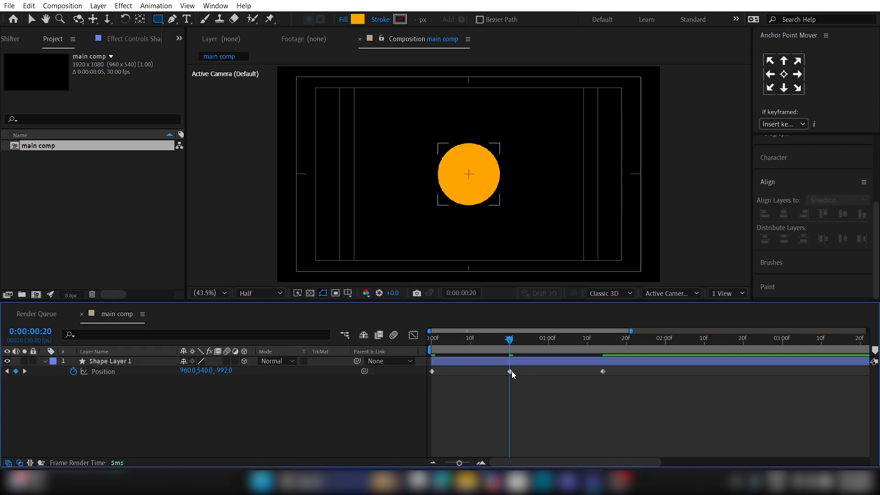
click(511, 371)
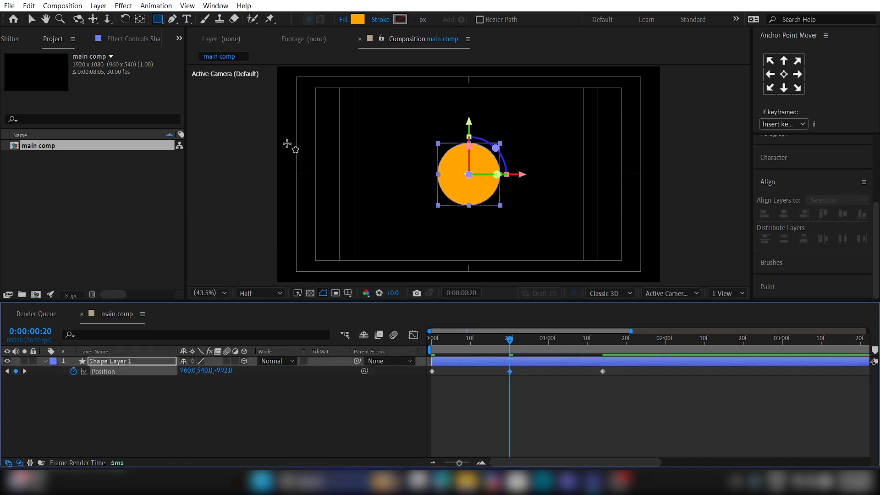
click(174, 20)
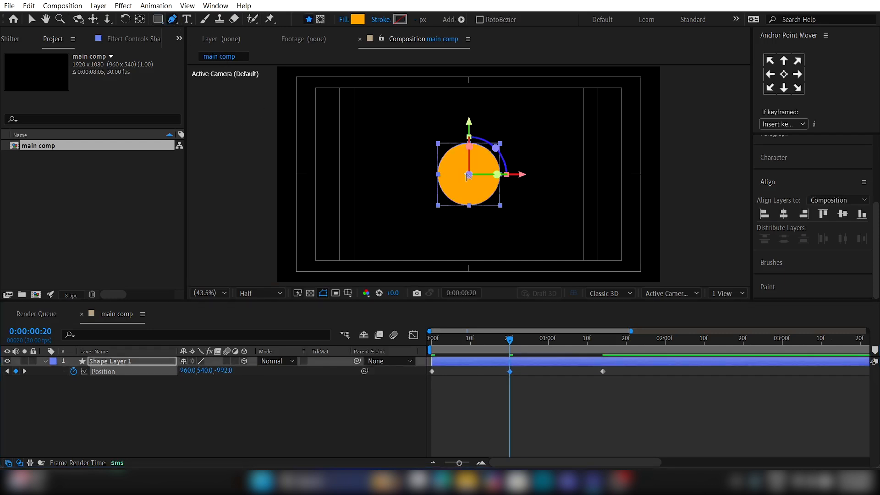
drag(467, 175, 385, 175)
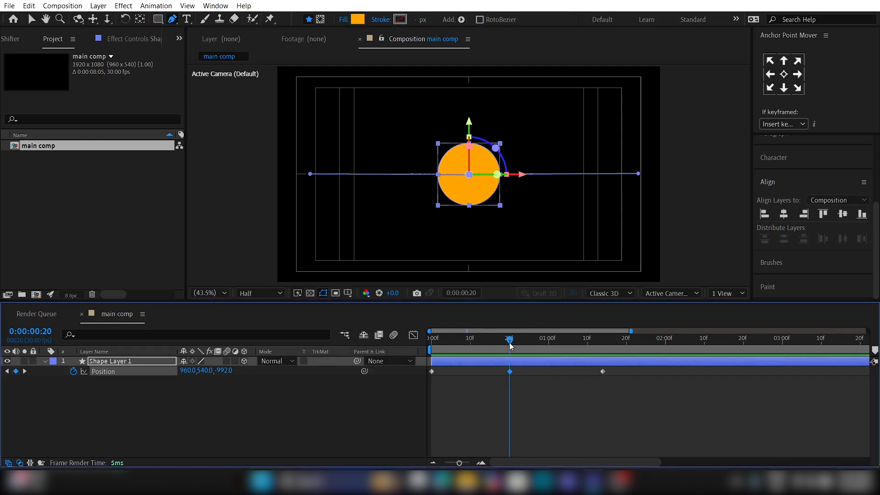
drag(310, 175, 295, 175)
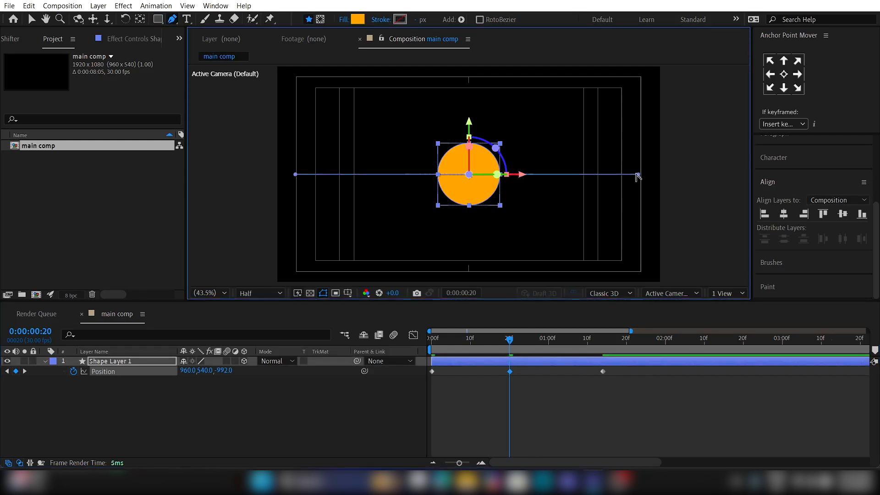
drag(637, 175, 647, 175)
Step: Ease all three Position keyframes and lock outgoing to incoming velocity (Continuous) on the middle one
drag(625, 382, 427, 363)
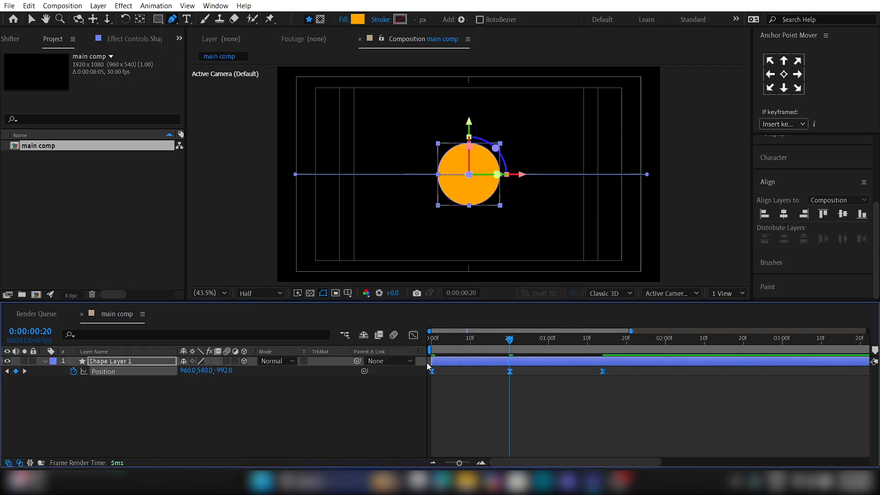
click(413, 335)
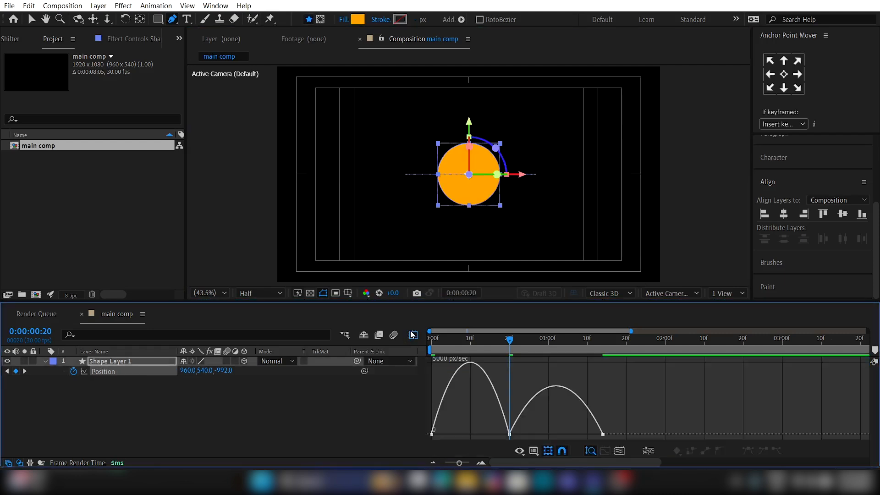
key(v)
double_click(510, 434)
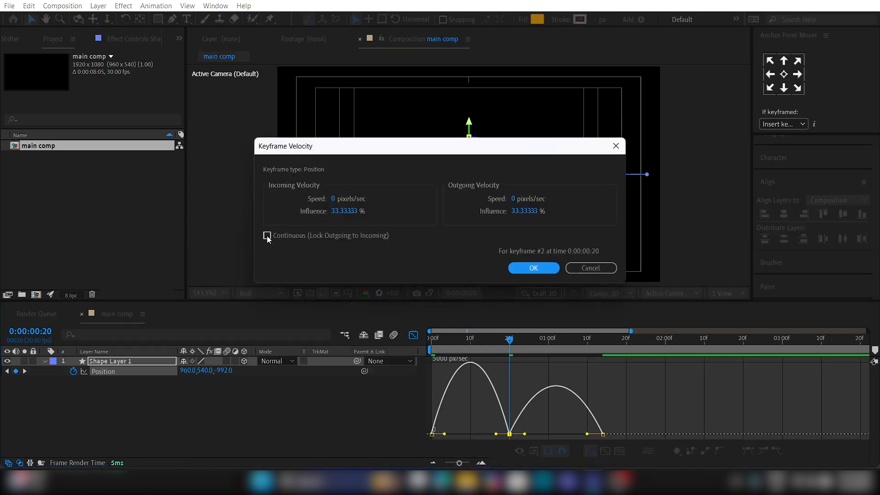
click(266, 236)
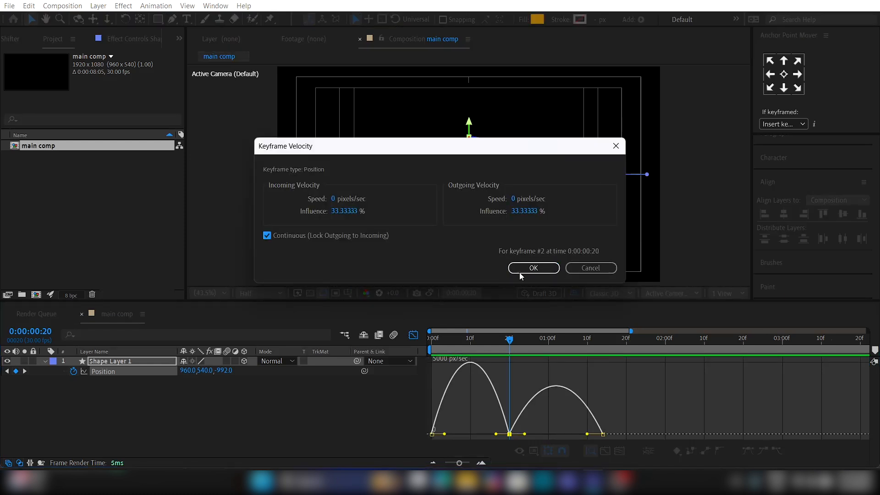
click(534, 268)
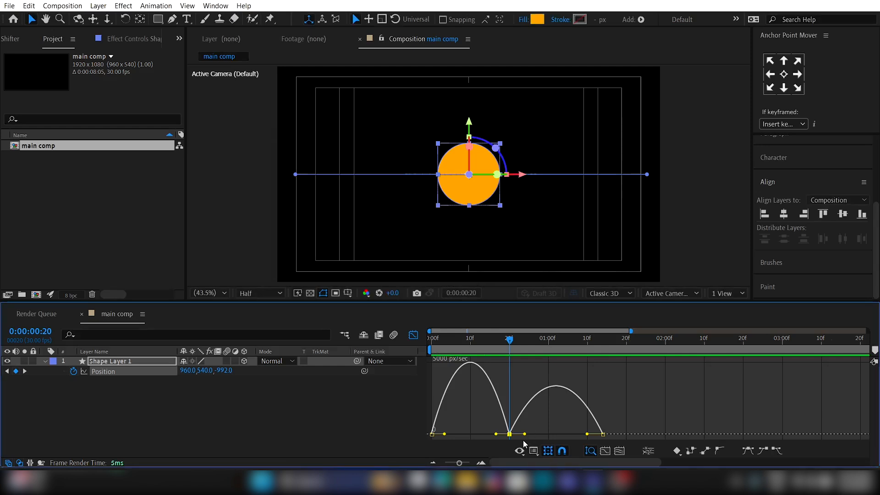
Step: Raise the middle keyframe's speed close to the curve's peak in the speed graph and preview the motion
drag(510, 433, 510, 367)
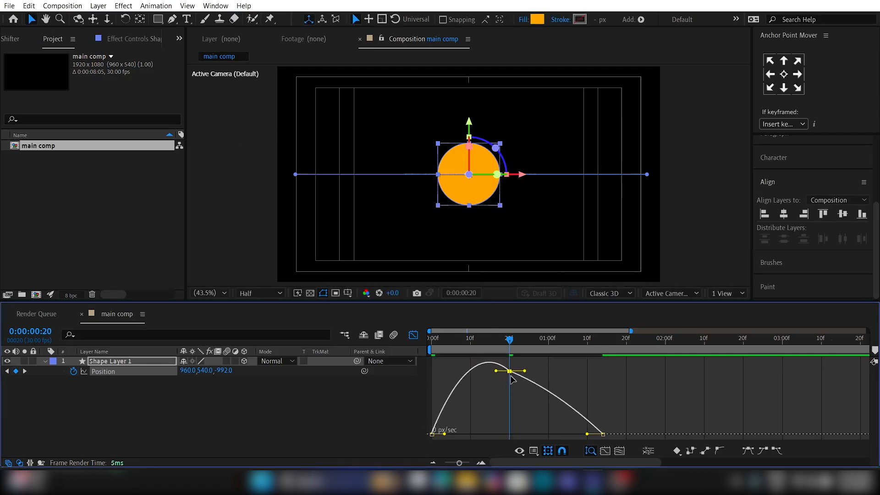
key(space)
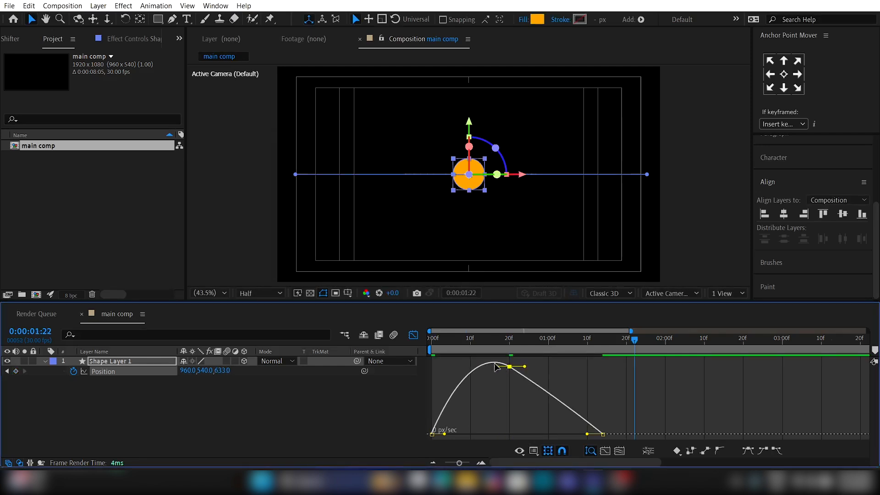
click(415, 335)
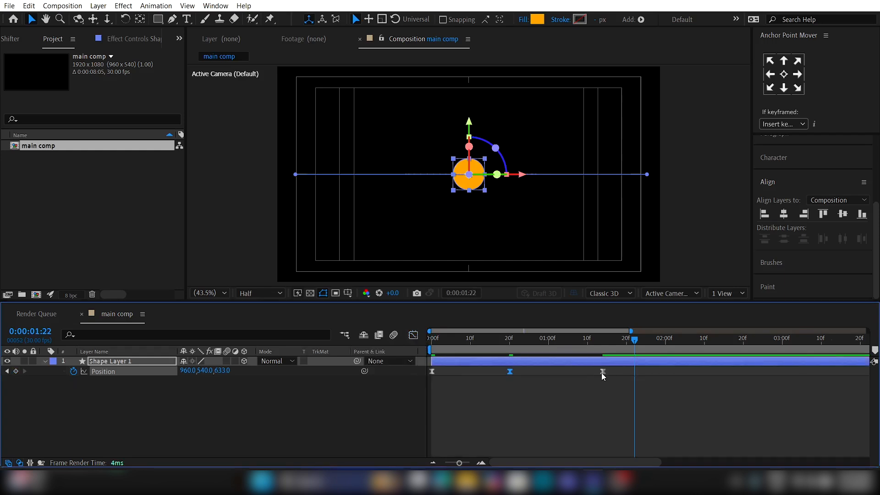
Step: Stretch the Position keyframes evenly so the last one falls at 0:00:01:22, and preview the animation from the start
drag(601, 372, 635, 372)
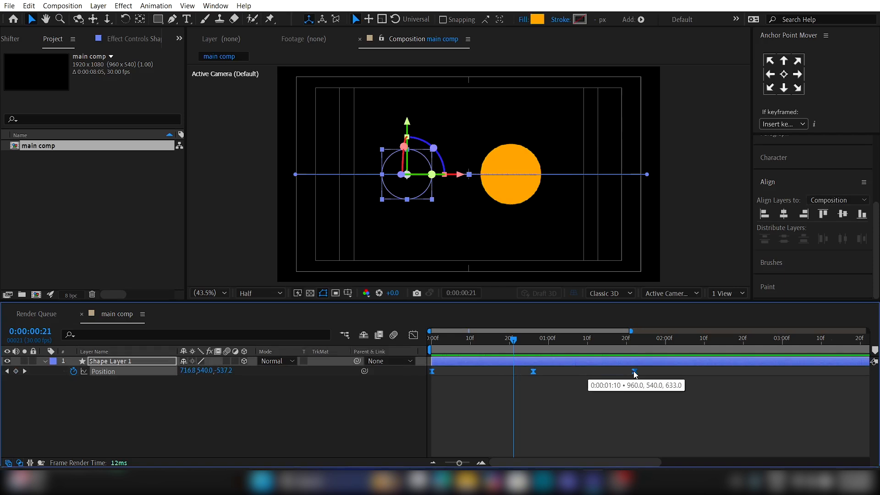
click(513, 397)
drag(474, 343, 336, 355)
key(space)
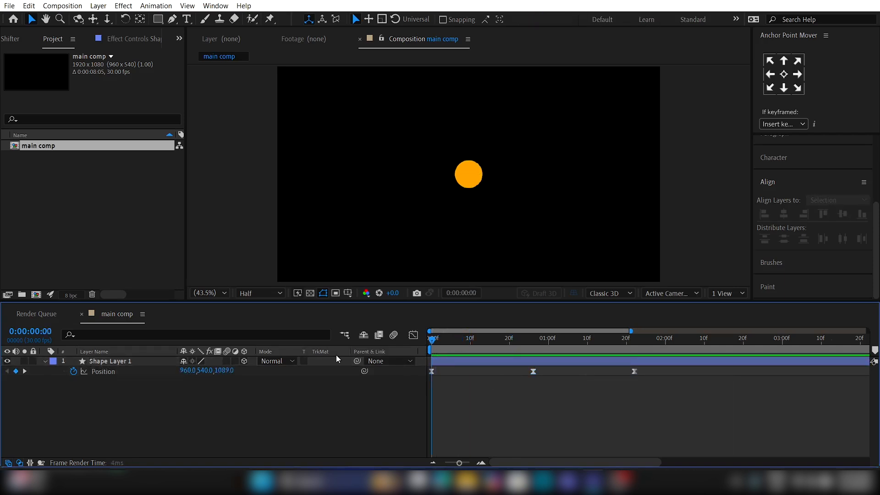
key(space)
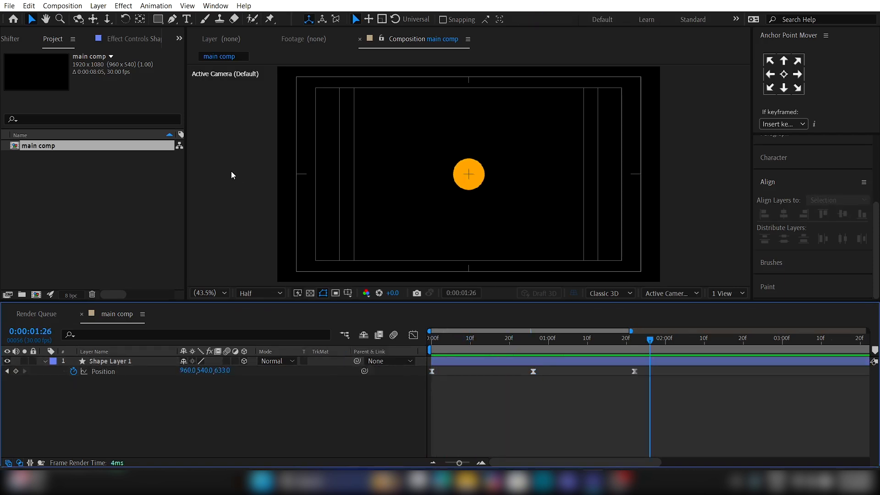
Step: Add a text layer with the letter "d" over the circle at the composition's centre
click(187, 19)
click(470, 178)
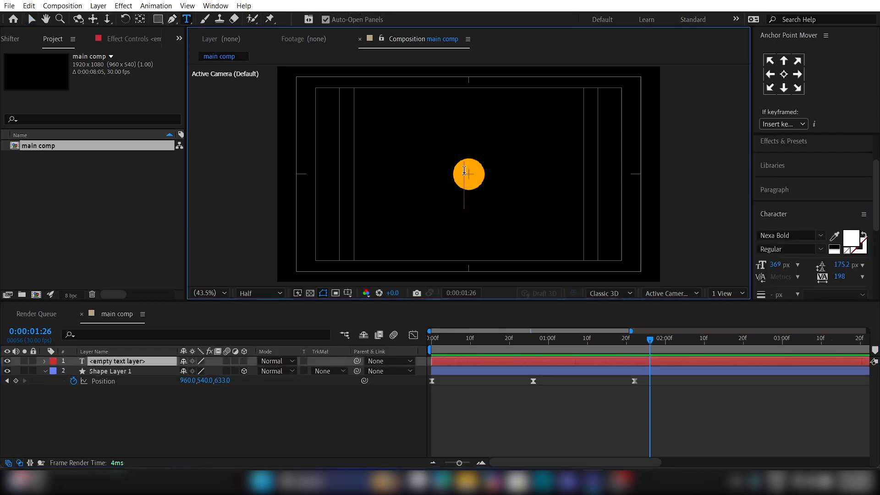
text(d)
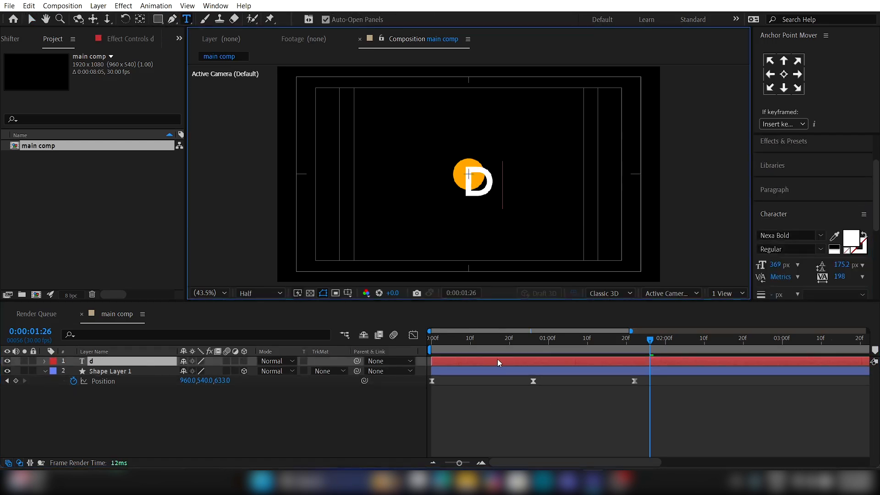
Step: Centre the text layer's anchor point on the letter and align the layer to the composition's centre horizontally and vertically
click(498, 360)
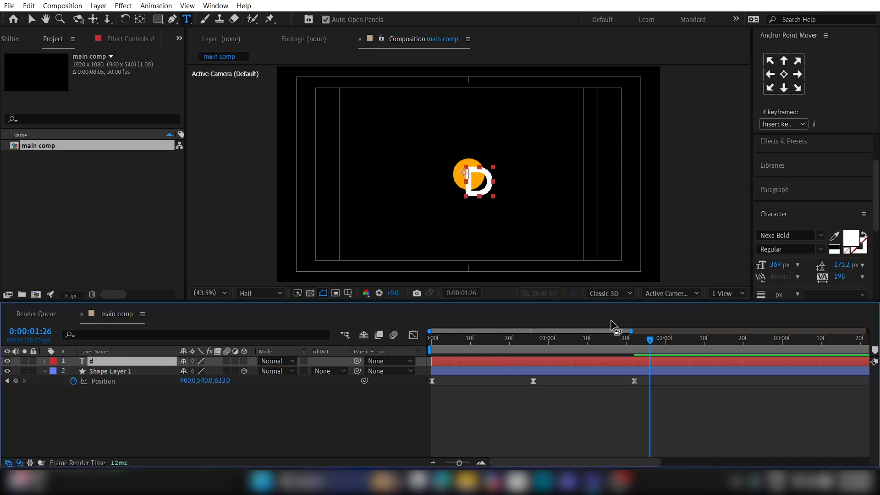
click(784, 75)
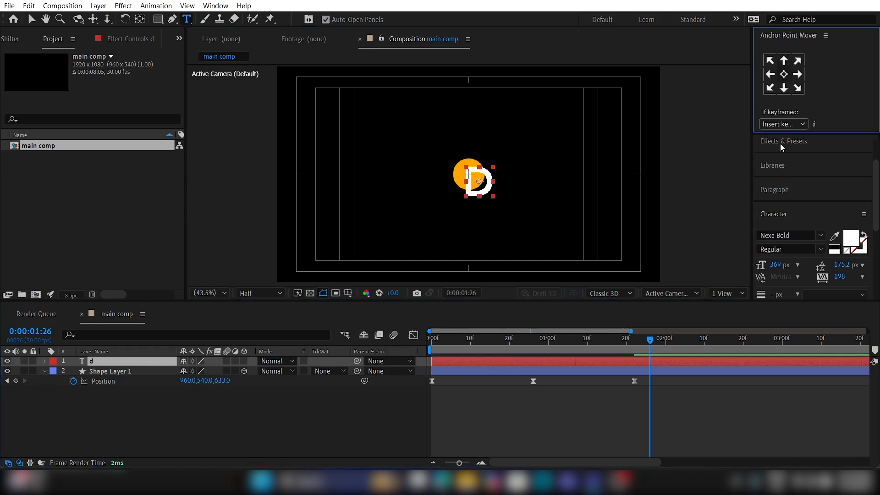
scroll(801, 203, down, 1)
click(794, 247)
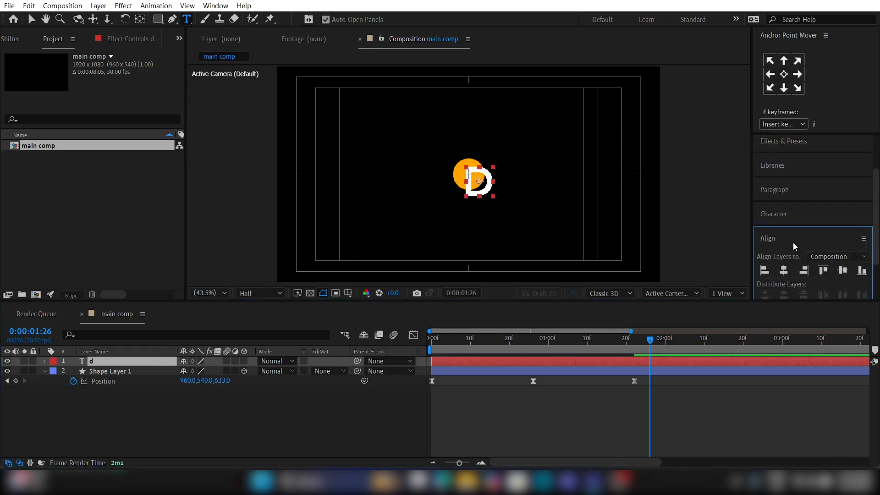
click(785, 271)
click(842, 272)
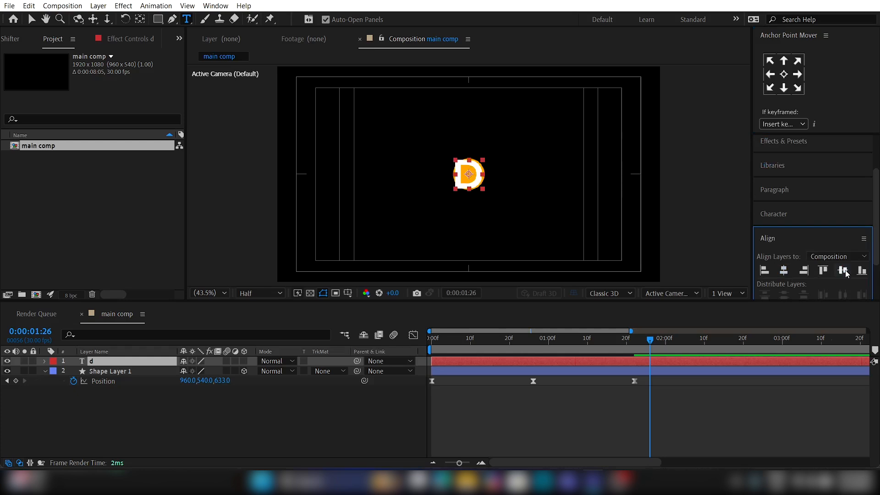
Step: Scale the text layer down to 68% and place a Scale keyframe for it at 0:00:00:15
click(154, 360)
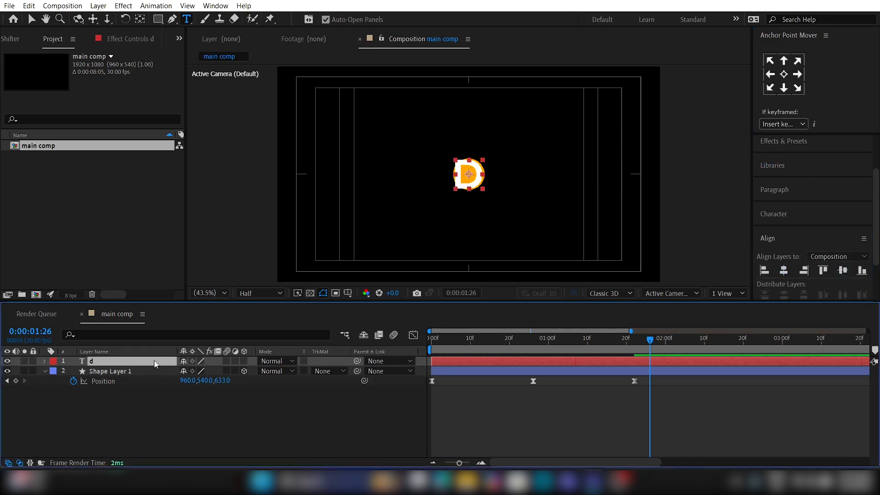
key(s)
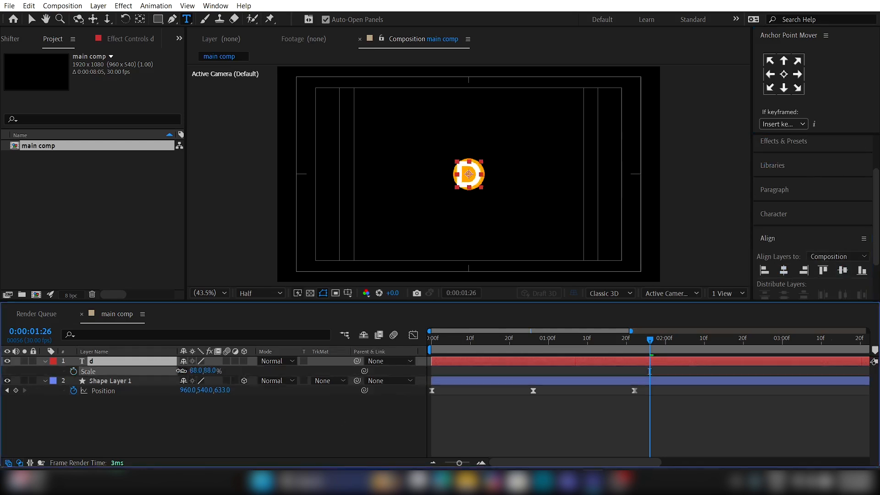
drag(197, 372, 178, 372)
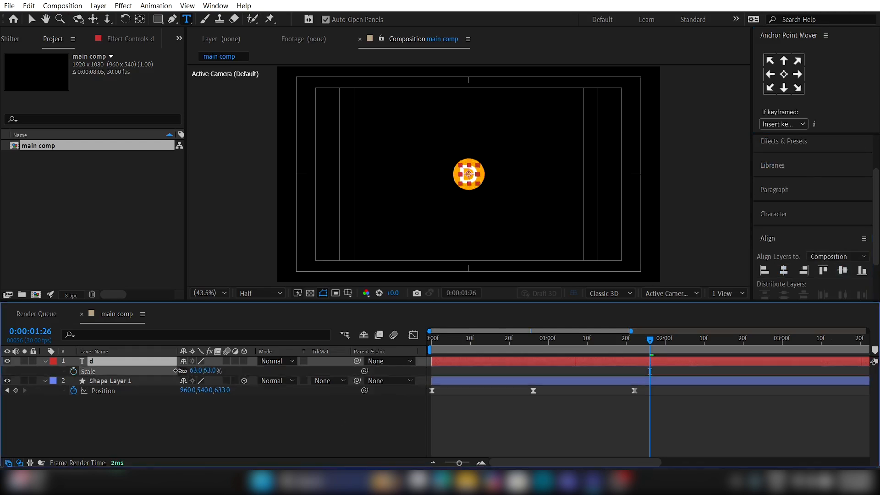
click(72, 372)
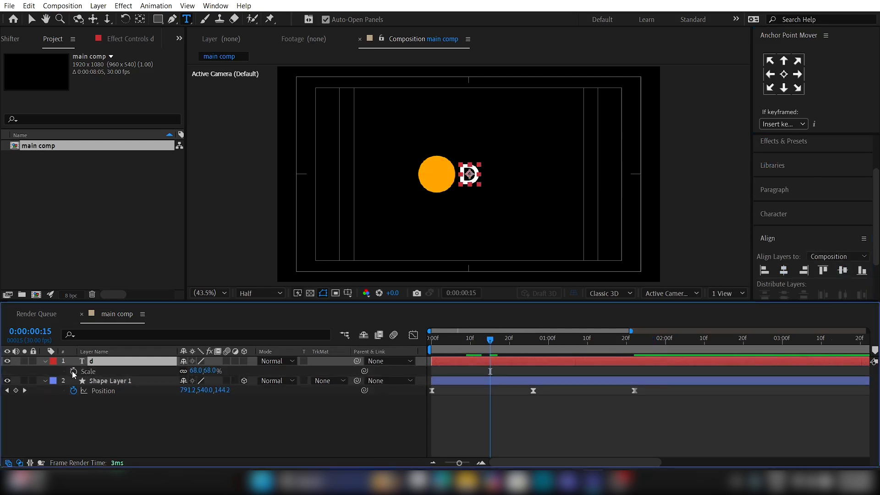
click(73, 373)
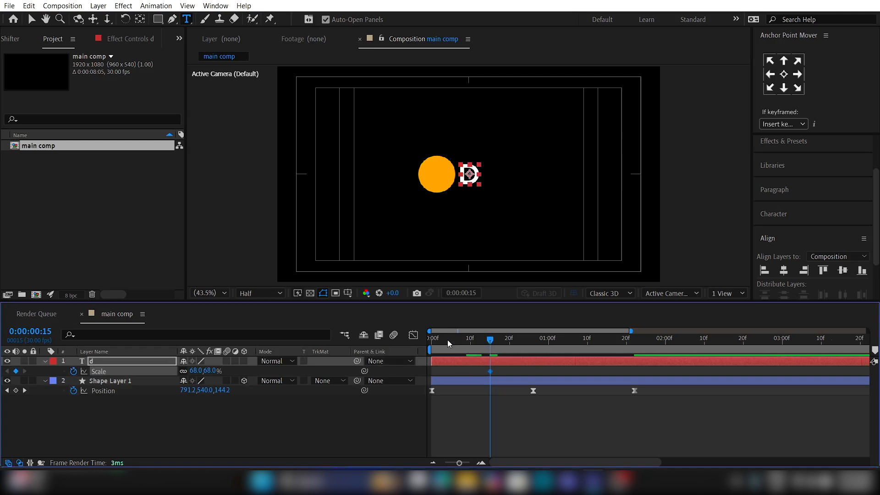
Step: Set the text layer's Scale to 0% at the start of the composition
key(Home)
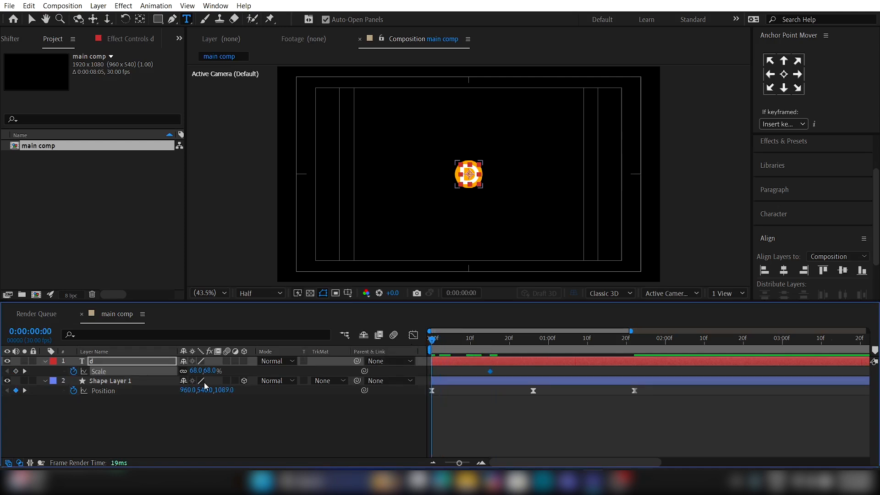
click(211, 371)
text(0)
key(Return)
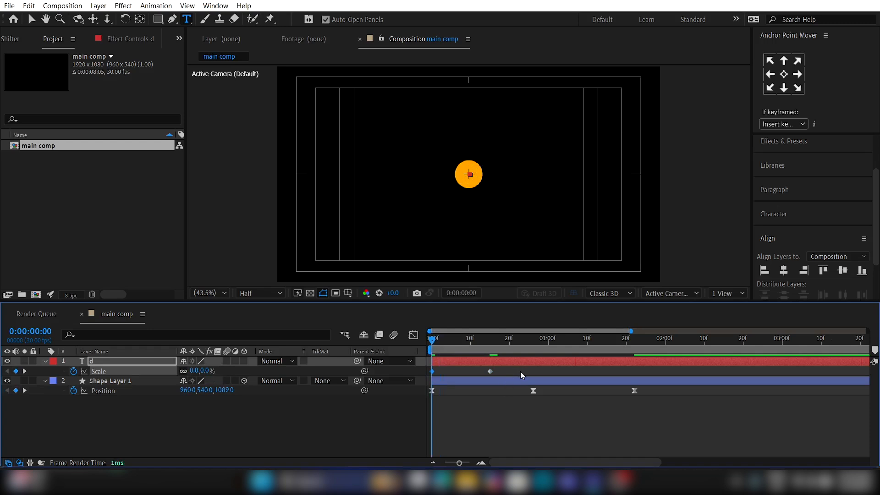
Step: Keyframe the circle's Scale from 0% at the start to 100% at its middle Position keyframe
click(466, 380)
key(shift+s)
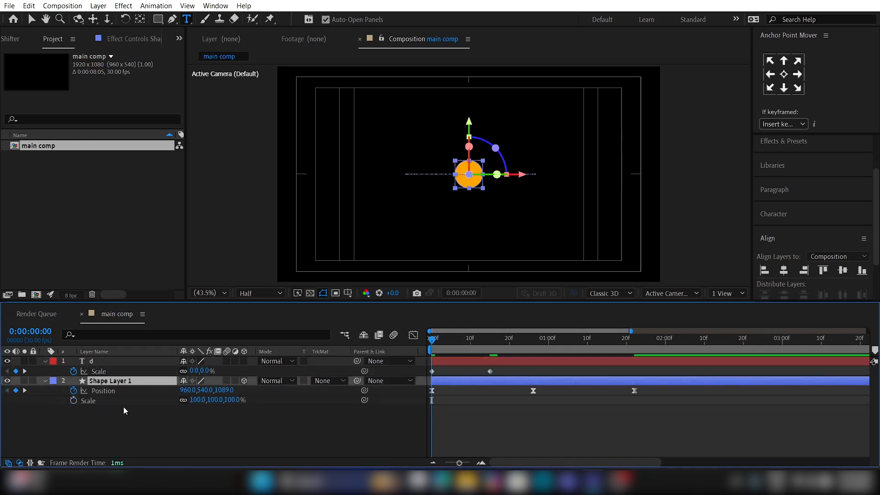
click(73, 401)
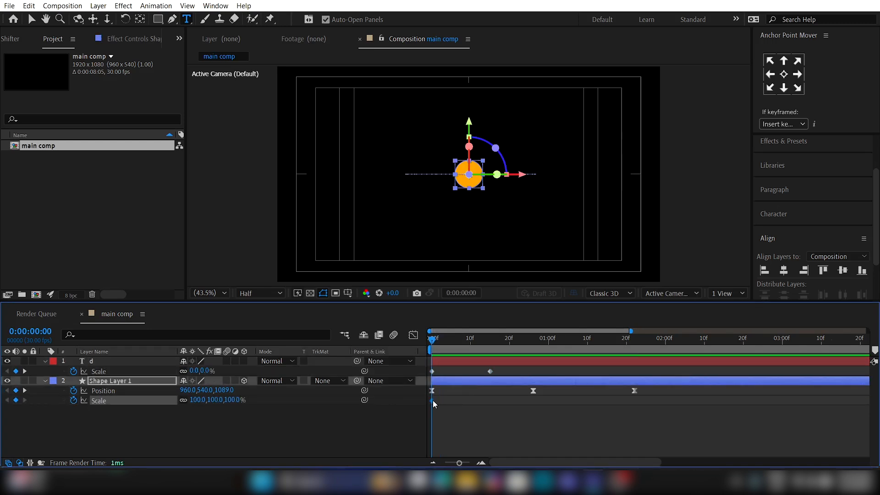
drag(539, 403, 535, 403)
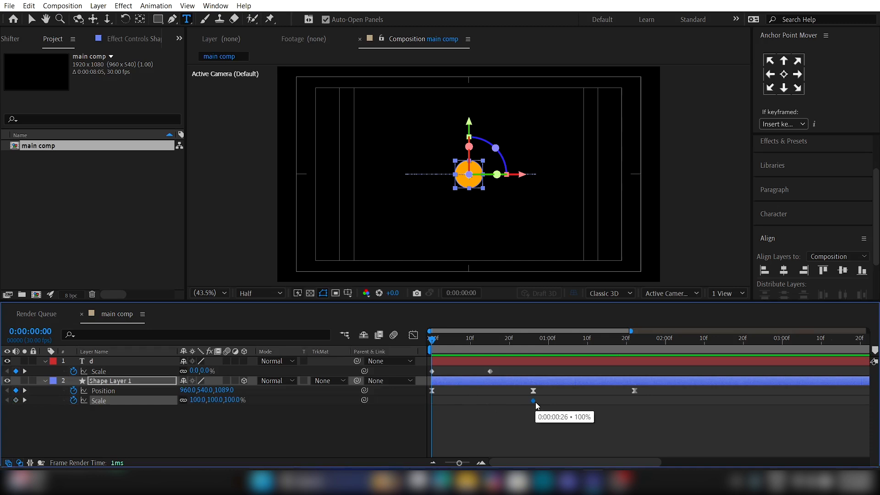
click(232, 400)
text(0)
key(Return)
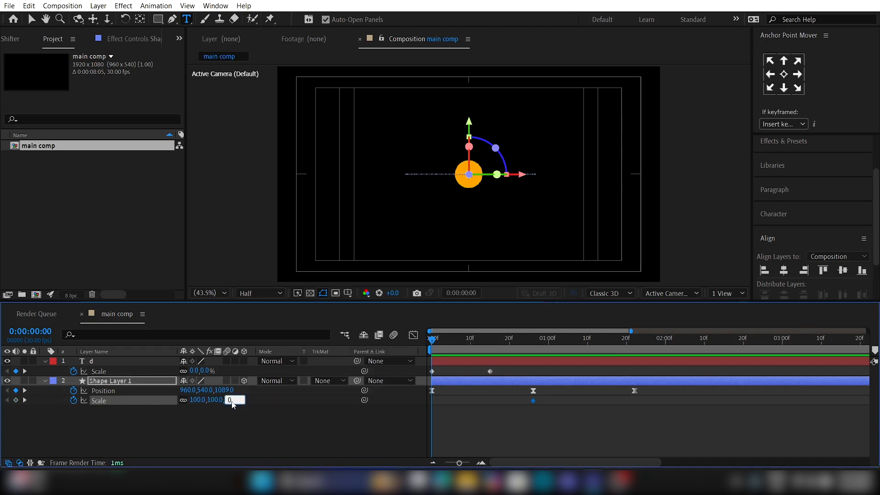
Step: Ease the Scale keyframes of both layers and reshape their speed curves to peak at the start and taper off slowly
drag(571, 414, 425, 400)
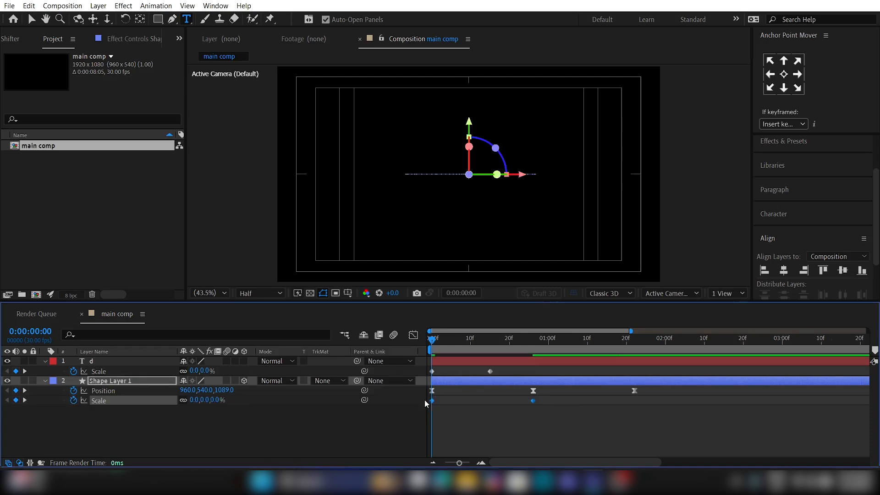
drag(521, 373, 423, 371)
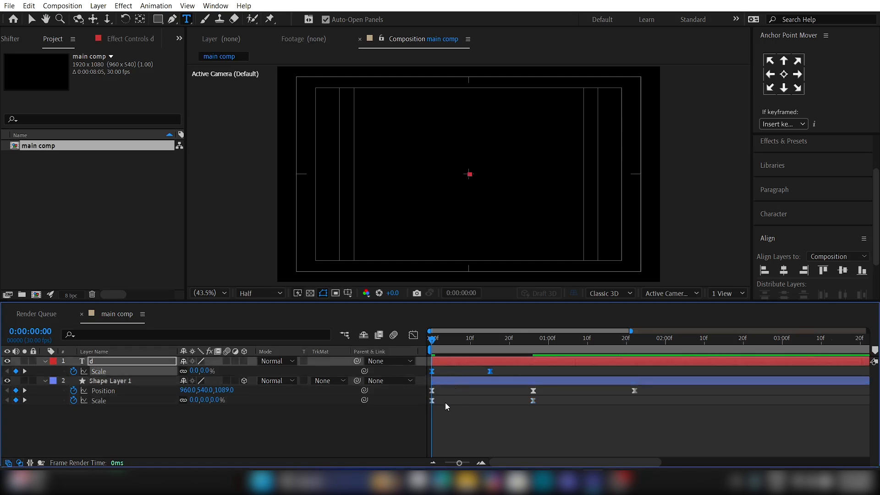
shift+click(433, 400)
click(414, 335)
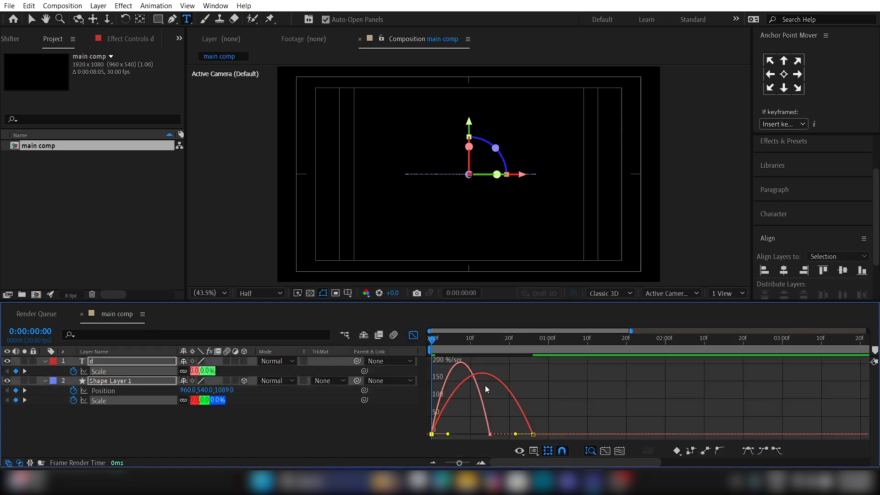
drag(535, 435, 431, 430)
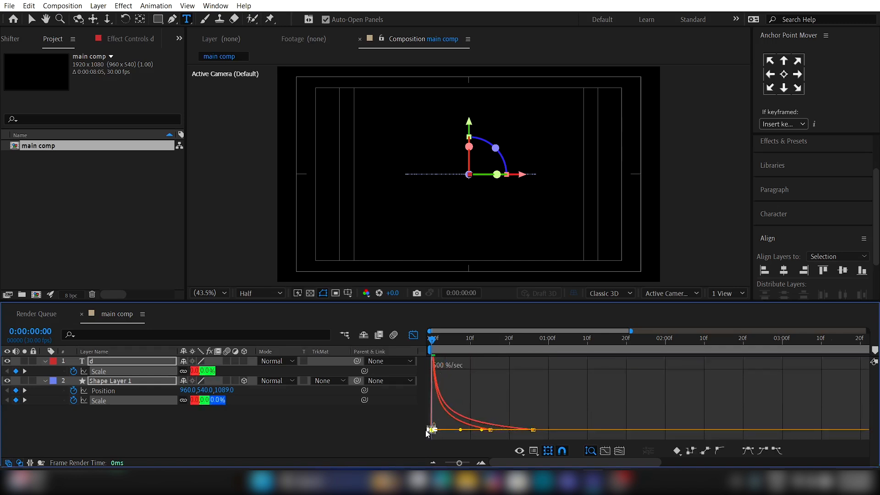
click(413, 336)
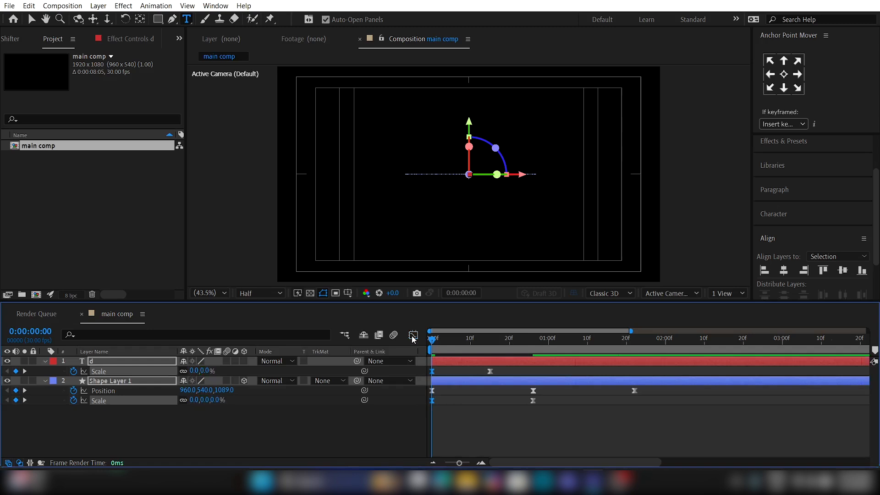
click(498, 437)
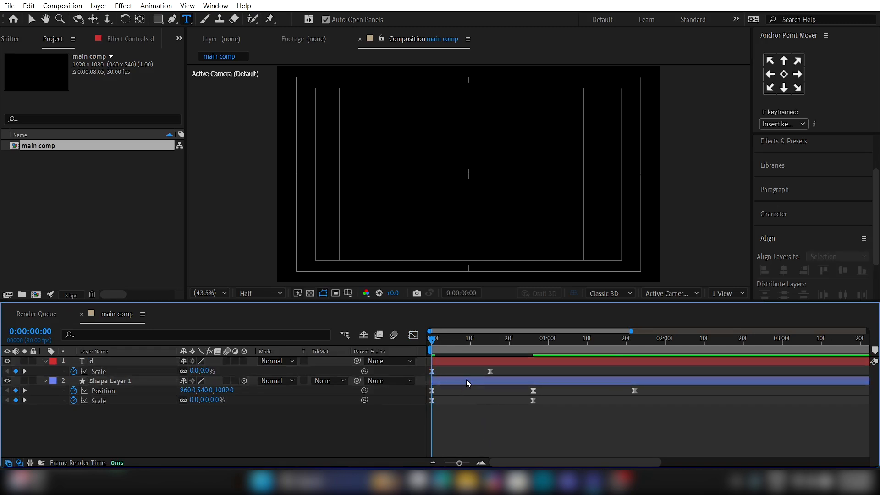
Step: Shift the circle layer with its keyframes to start at 0:00:00:13 and preview the animation
drag(467, 378, 516, 377)
key(space)
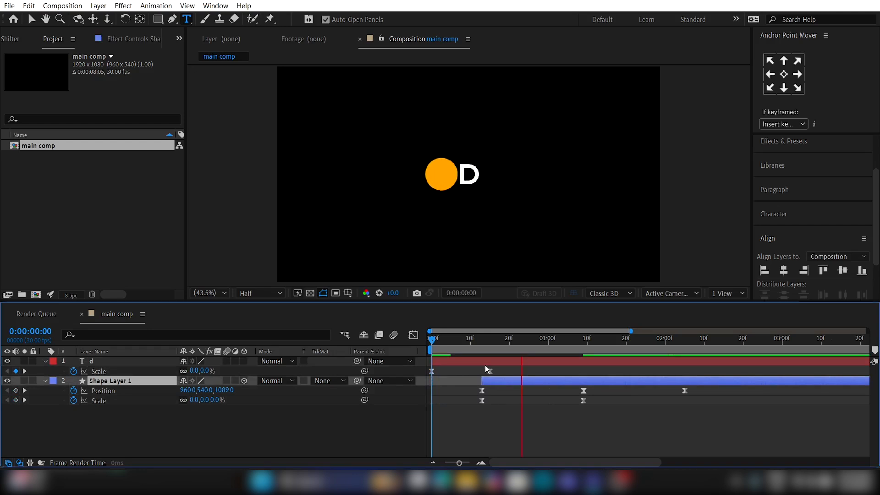
key(space)
Step: Set the text layer's Scale to 171% at 0:00:00:15 and to 77% at 0:00:01:09
drag(451, 343, 489, 345)
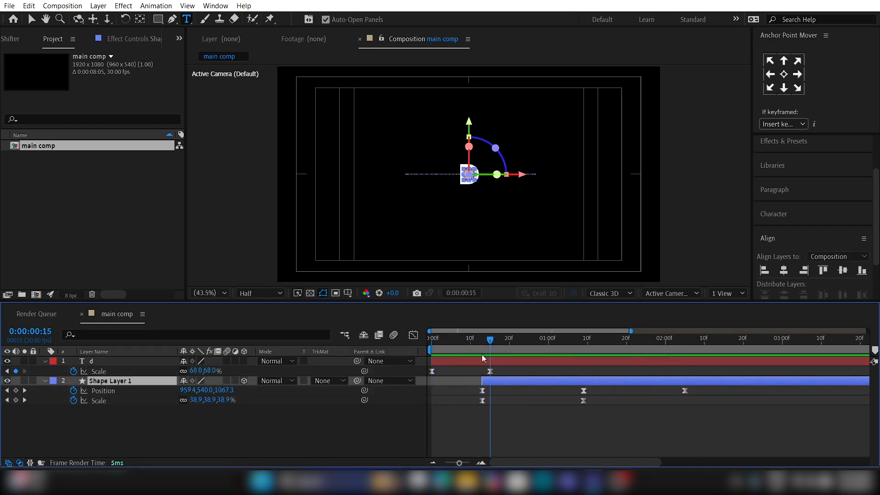
click(472, 361)
mouse_move(209, 372)
mouse_down()
mouse_move(271, 367)
mouse_move(211, 373)
mouse_up()
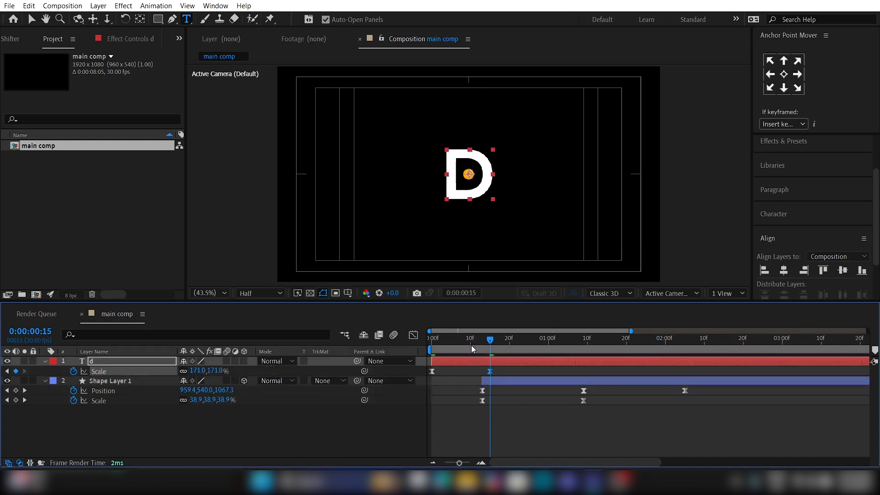
drag(471, 346, 584, 350)
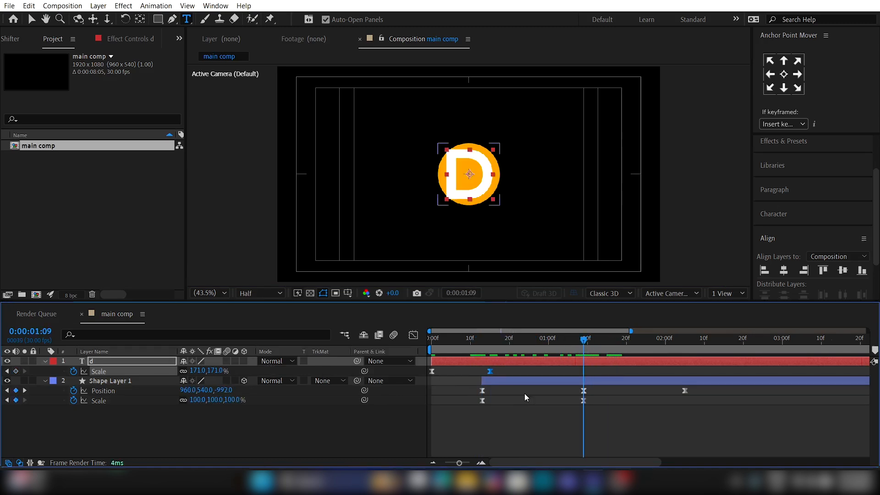
drag(215, 371, 165, 372)
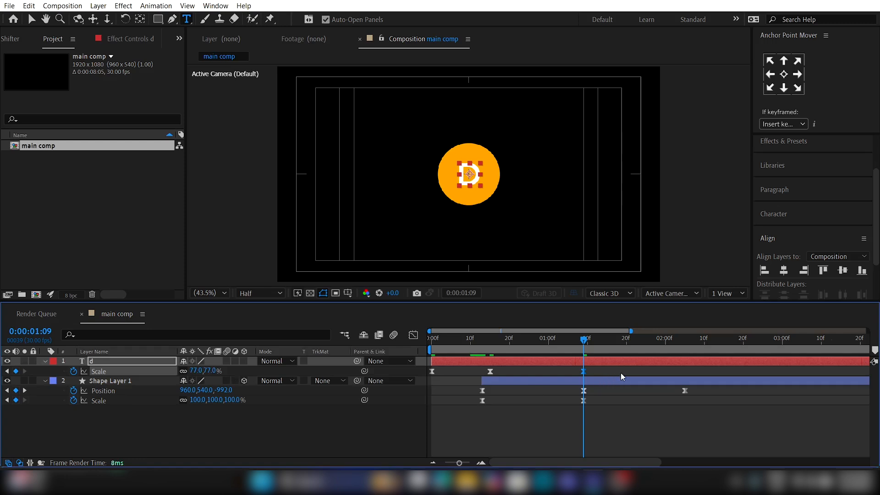
Step: Lengthen the incoming speed handle of the text's last Scale keyframe so the shrinking starts fast and settles slowly
click(413, 335)
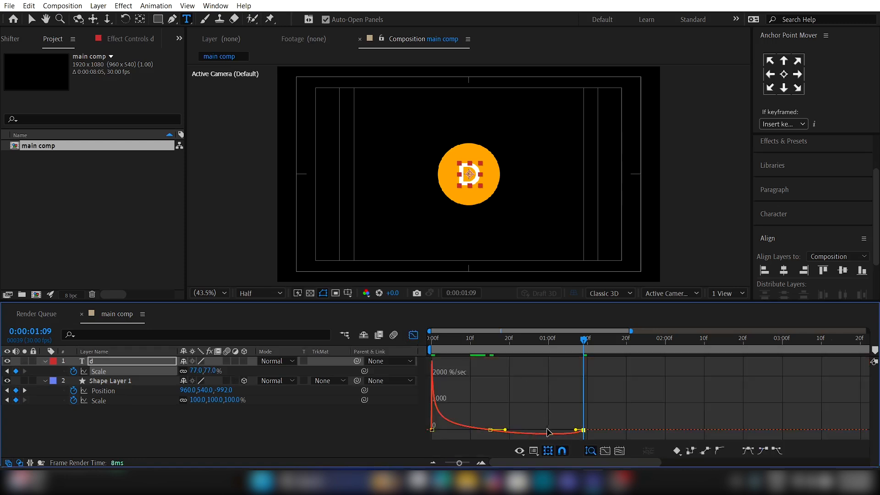
drag(549, 432, 525, 432)
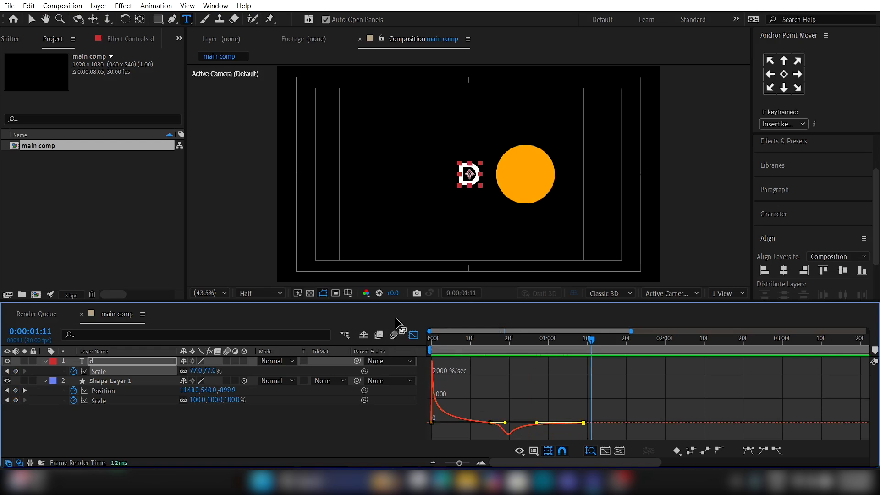
click(413, 337)
Step: Retime the text's last two Scale keyframes to 0:00:00:21 and 0:00:01:19, start the circle layer at 0:00:00:02, and preview
drag(490, 371, 474, 381)
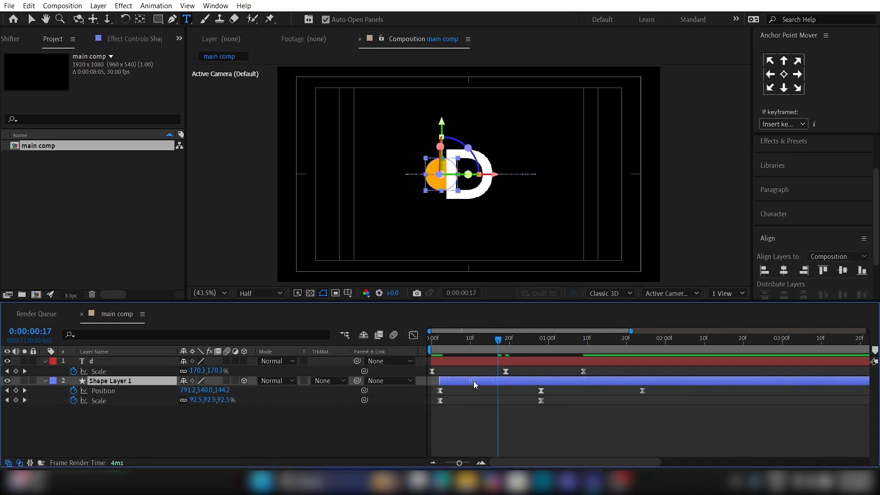
click(444, 342)
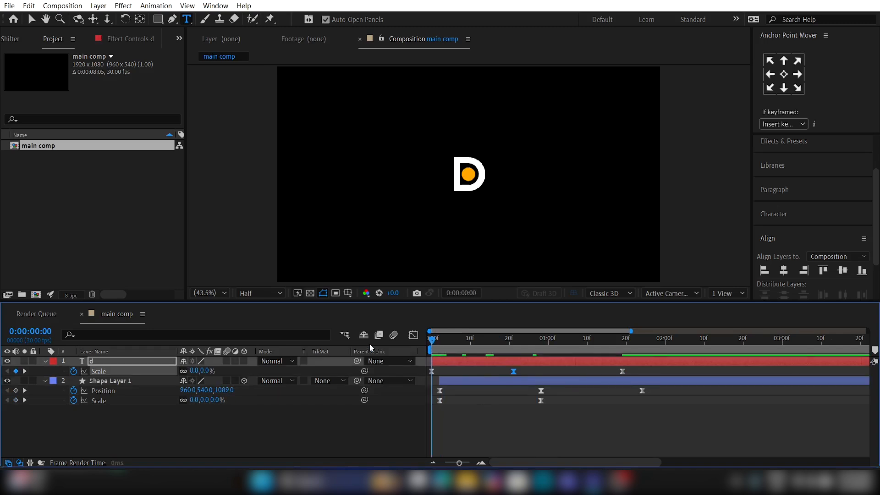
key(space)
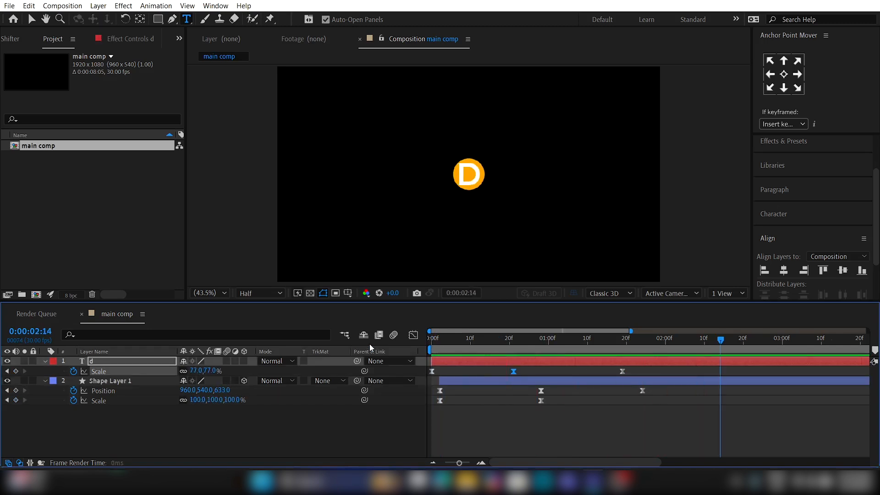
Step: Rename the shape layer "circle" and give it the Yellow label colour
click(301, 420)
click(120, 384)
key(Return)
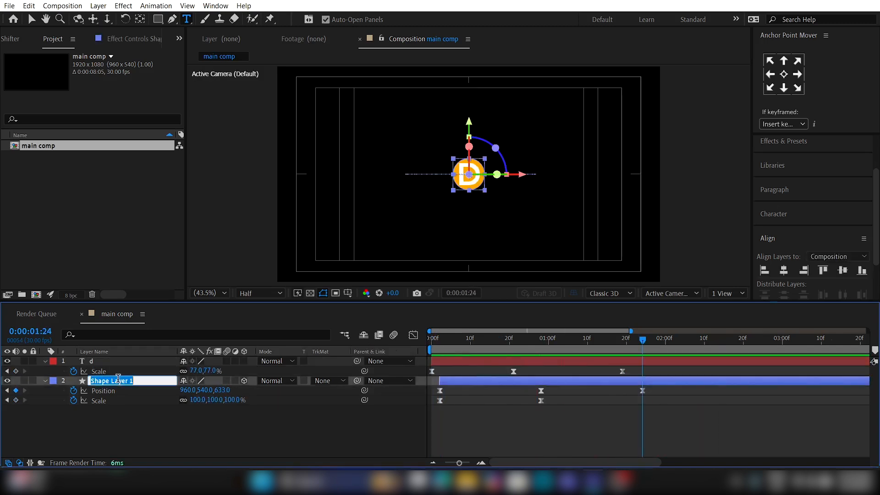
text(circa)
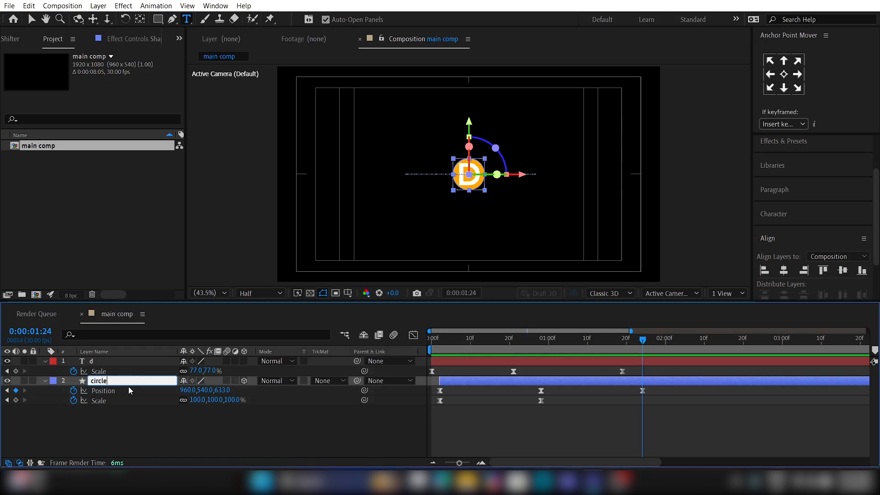
key(Return)
click(54, 382)
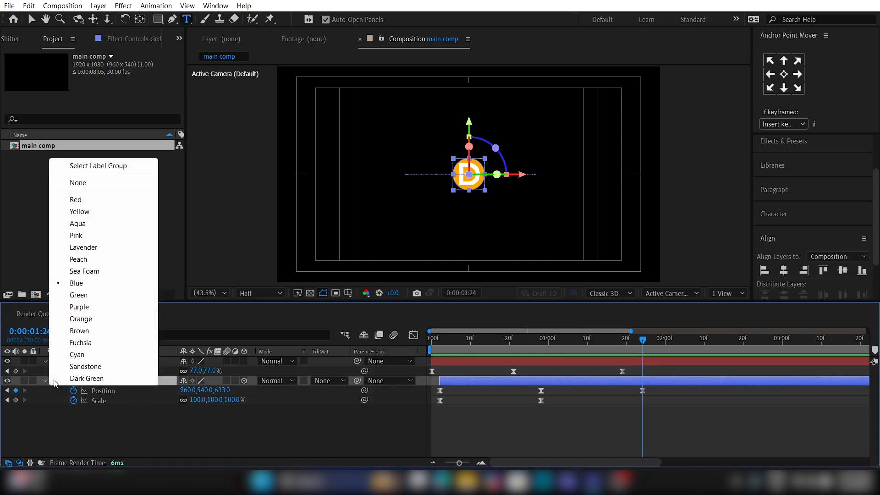
click(91, 212)
Step: Split the circle layer at 0:00:00:20 and move its later part above the text layer
click(509, 339)
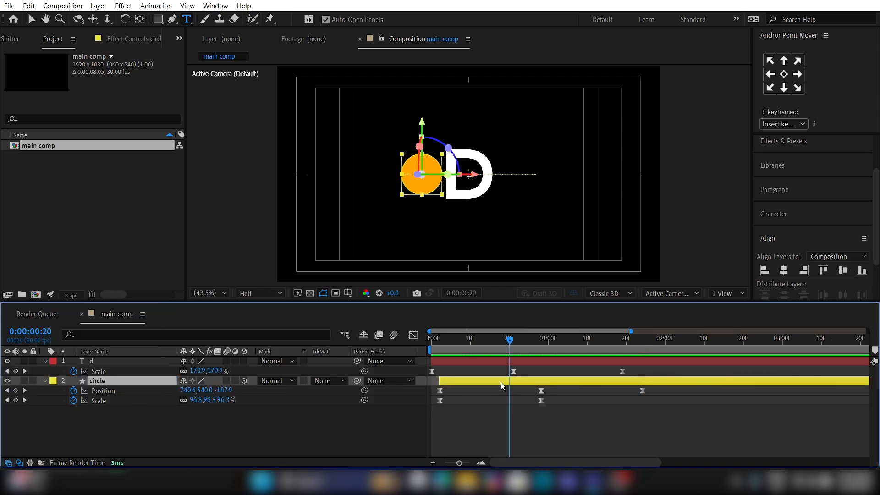
key(ctrl+shift+d)
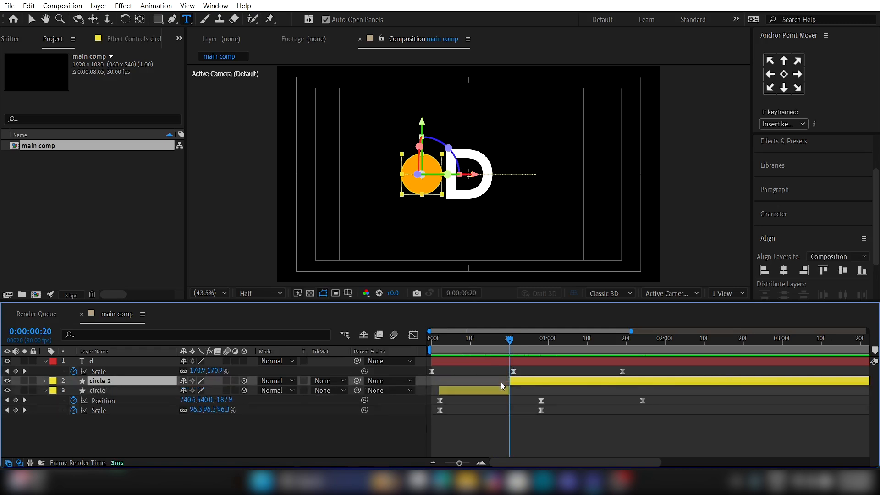
drag(139, 381, 139, 359)
Step: Split the upper circle layer at 0:00:01:01 and move its later part directly below the text layer
drag(522, 343, 555, 345)
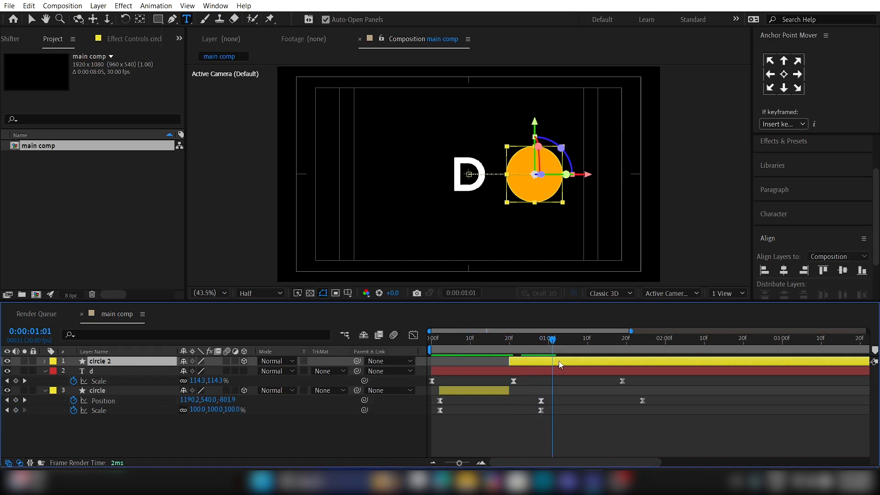
key(ctrl+shift+d)
drag(157, 362, 154, 387)
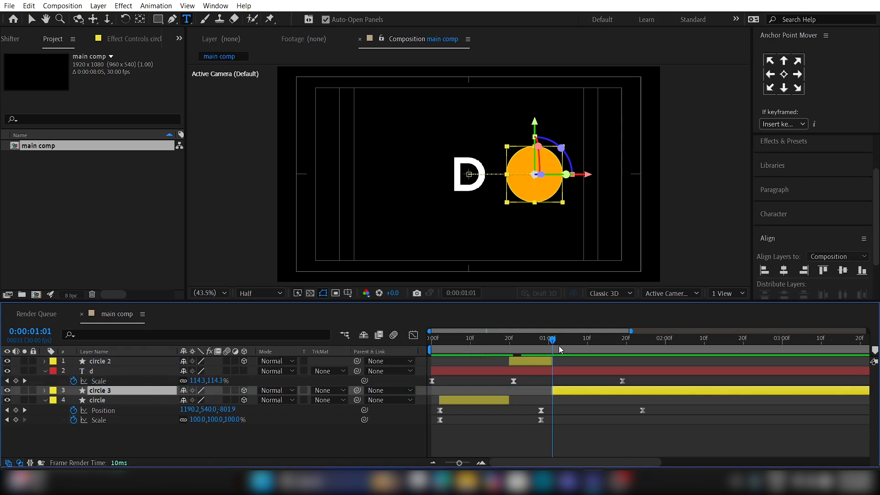
Step: Add a null object to the composition and parent the d and circle 3 layers to it at 0:00:01:21
drag(560, 346, 629, 348)
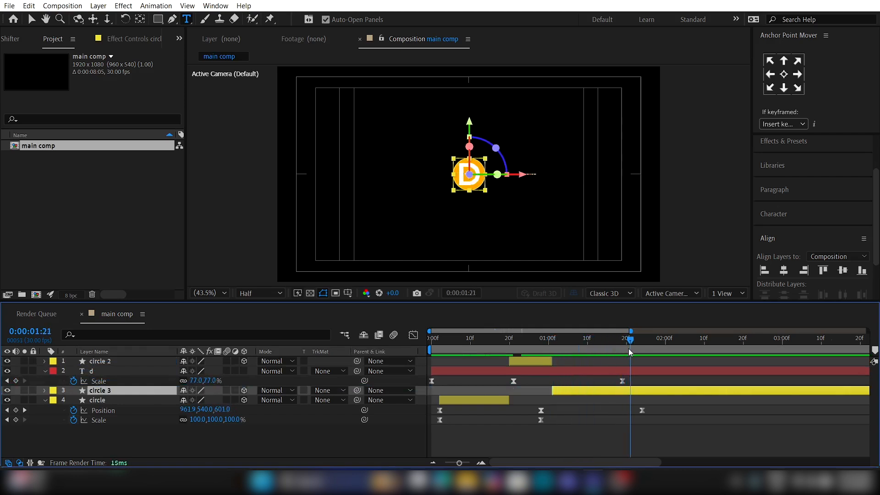
click(578, 437)
right_click(258, 439)
mouse_move(302, 299)
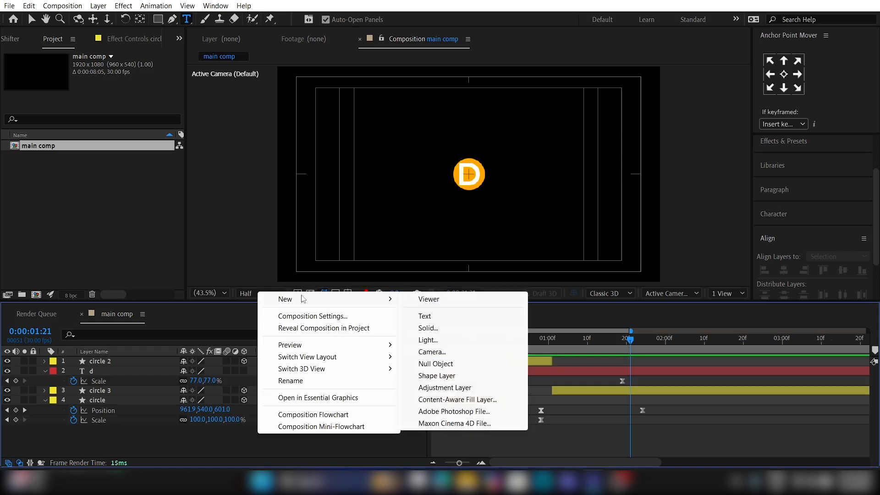
click(441, 364)
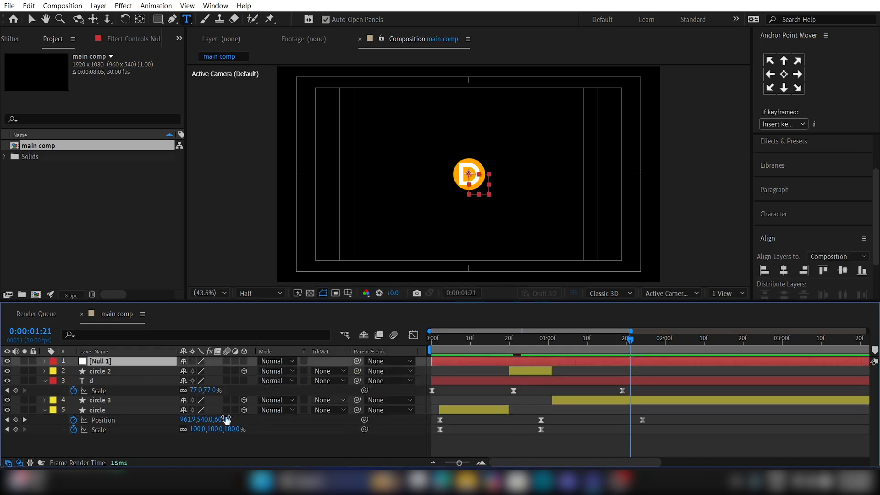
click(123, 402)
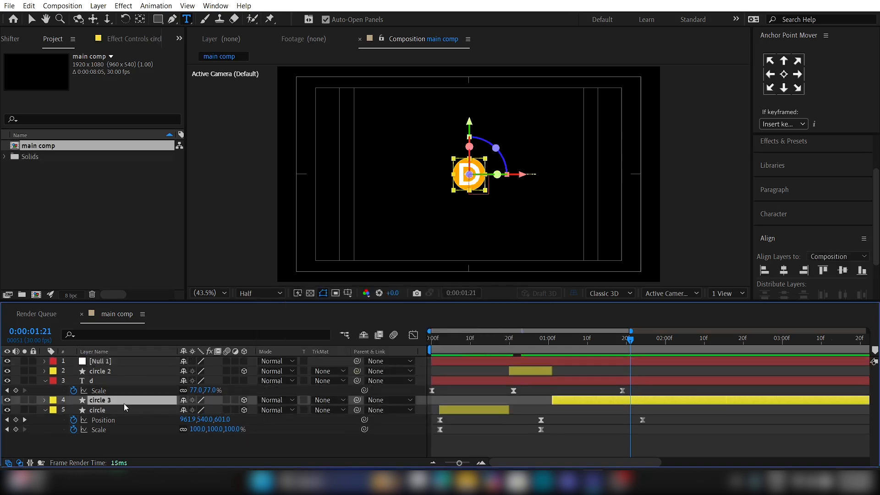
ctrl+click(123, 383)
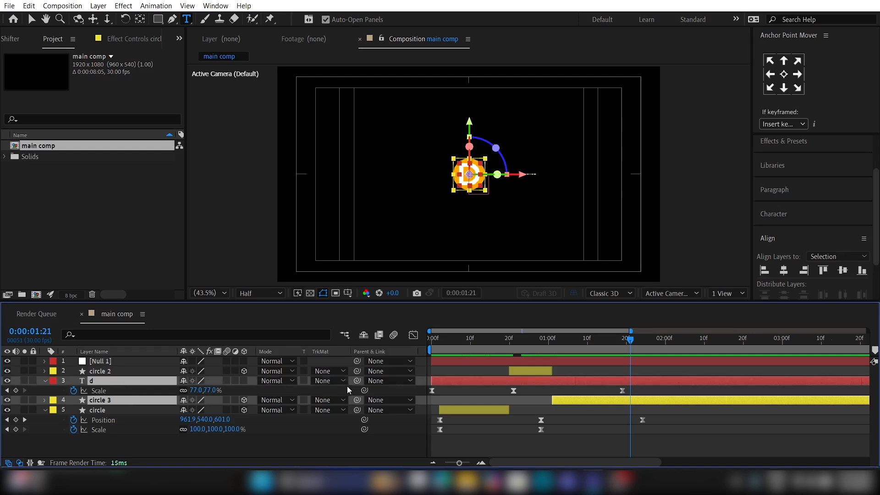
drag(357, 380, 142, 359)
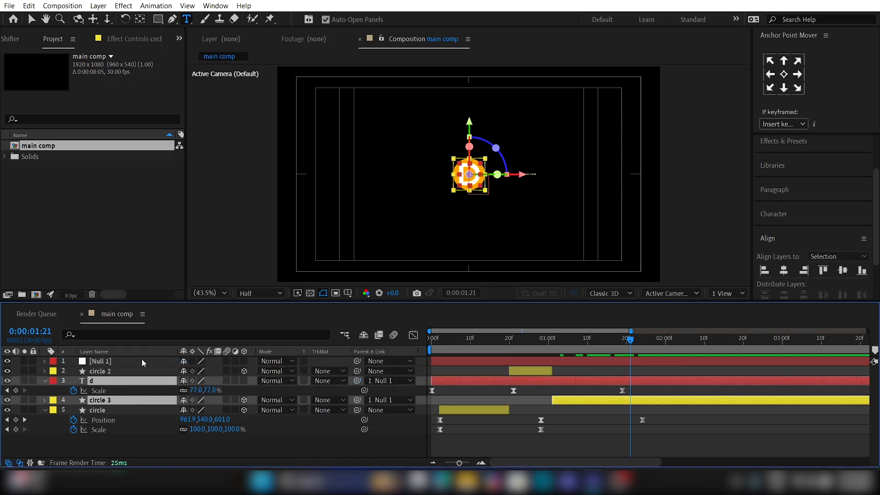
Step: Keyframe the null's Scale at 100% at 0:00:01:18 and 171% at 0:00:02:02
drag(587, 349, 619, 347)
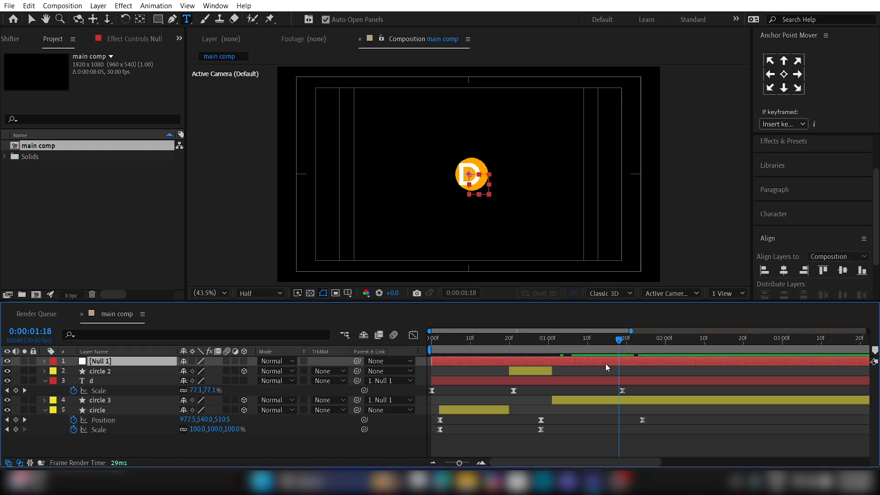
key(s)
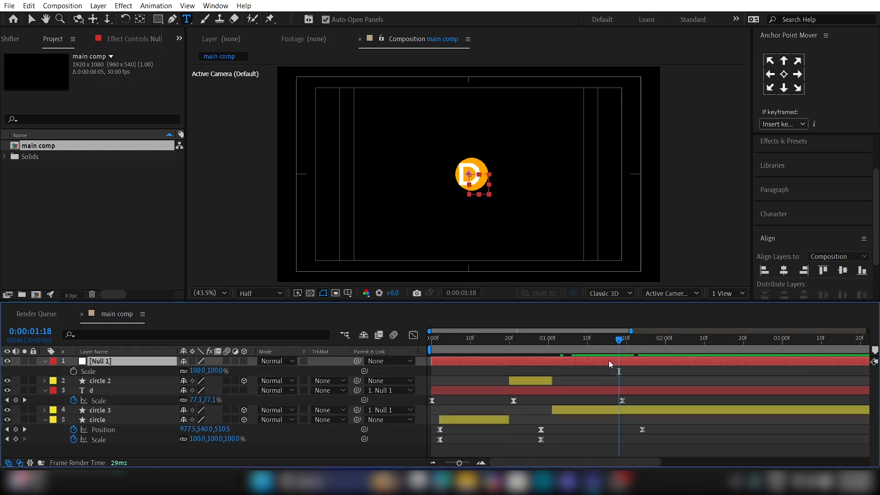
click(74, 371)
drag(637, 353, 673, 347)
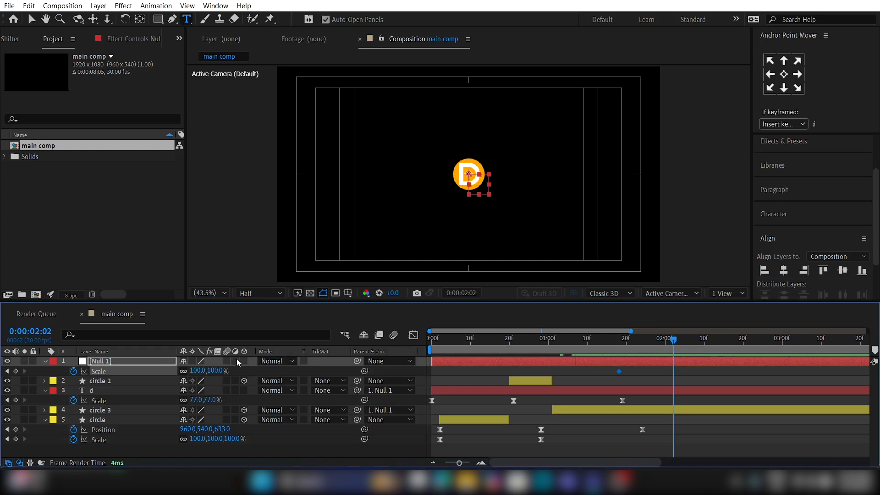
drag(215, 372, 256, 370)
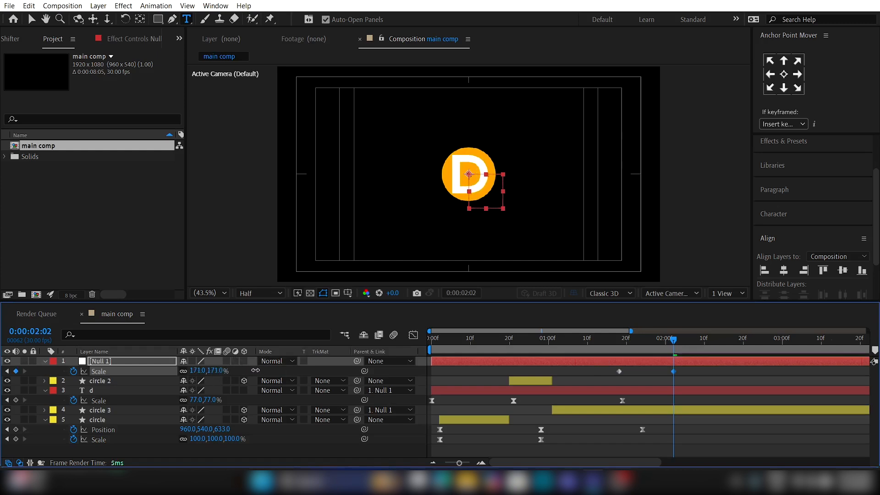
Step: Apply Easy Ease to the null's Scale keyframes, sharpen their speed curve into a mid-transition peak, and preview from 0:00:01:12
drag(686, 376, 604, 367)
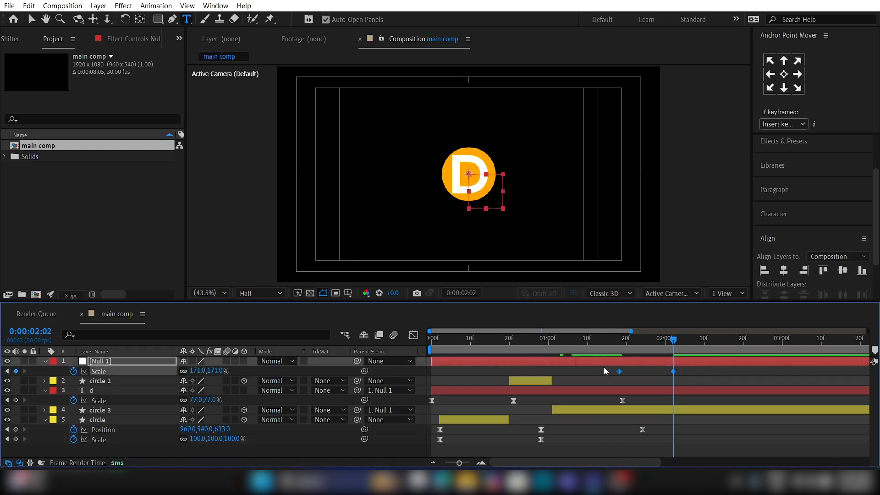
key(F9)
click(414, 335)
drag(683, 437, 638, 434)
click(597, 342)
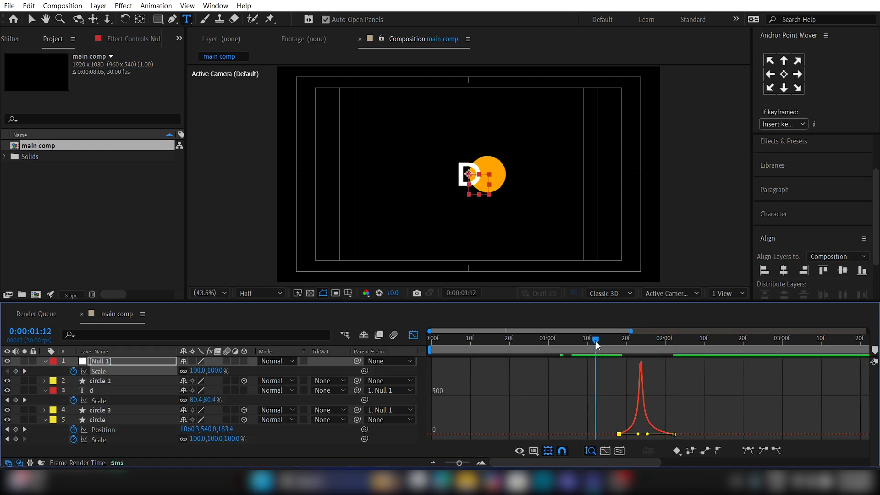
key(space)
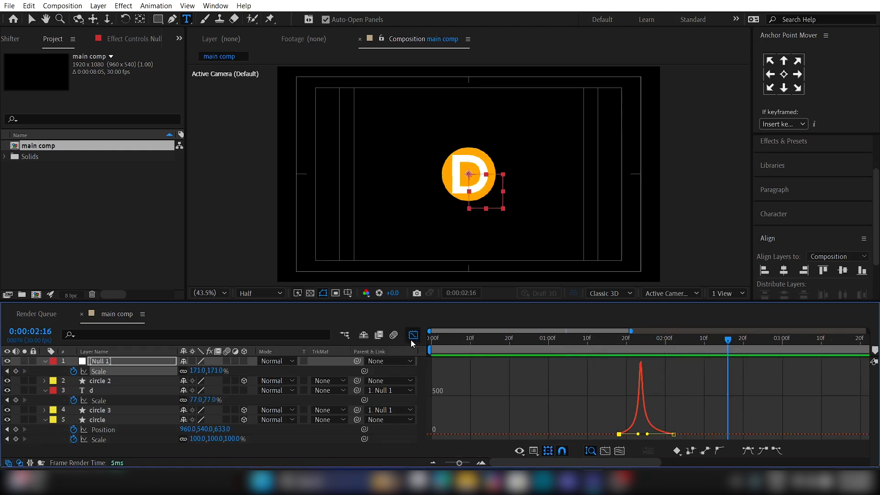
Step: Retime the null's two Scale keyframes to 0:00:01:13 and about 0:00:02:04, and preview the animation
click(412, 338)
drag(617, 371, 601, 370)
drag(672, 370, 682, 370)
click(474, 338)
key(space)
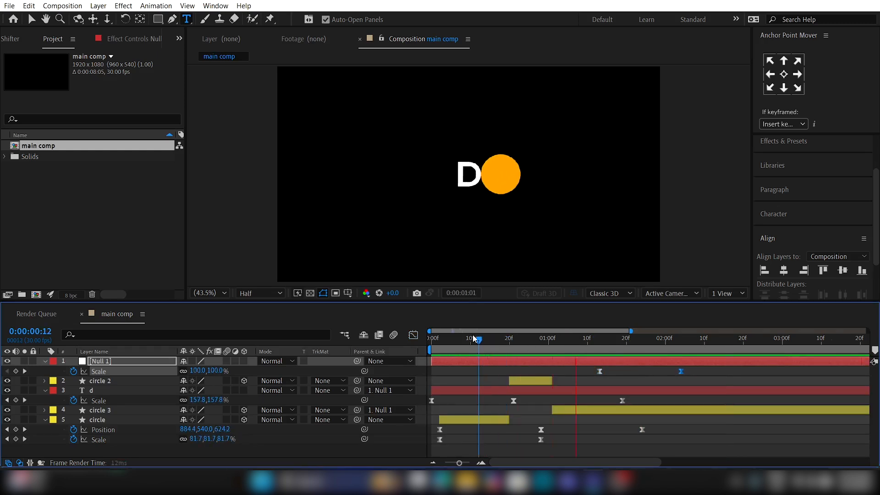
key(space)
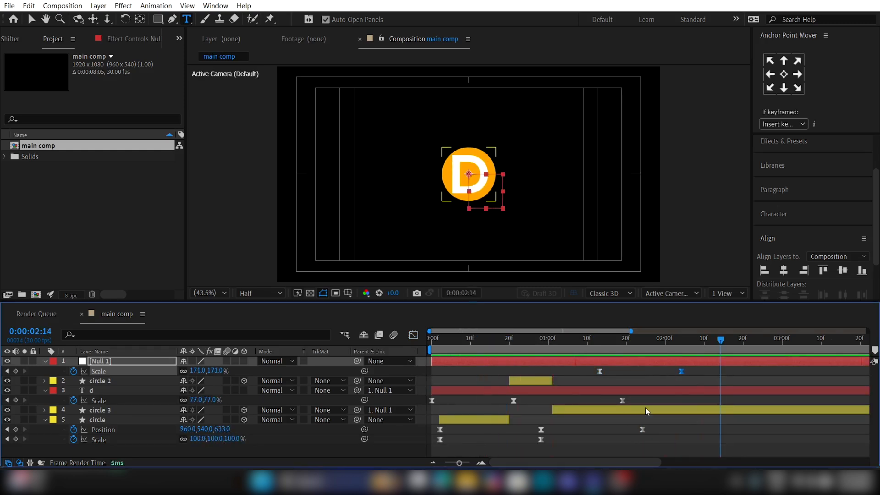
Step: Keyframe the Roundness of circle 3's rectangle path and place that keyframe at about 0:00:01:23
click(645, 409)
click(199, 333)
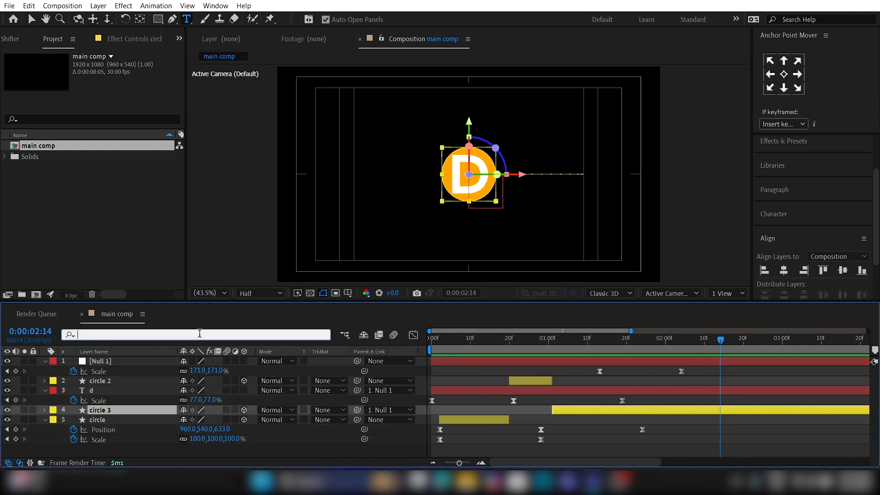
text(rou)
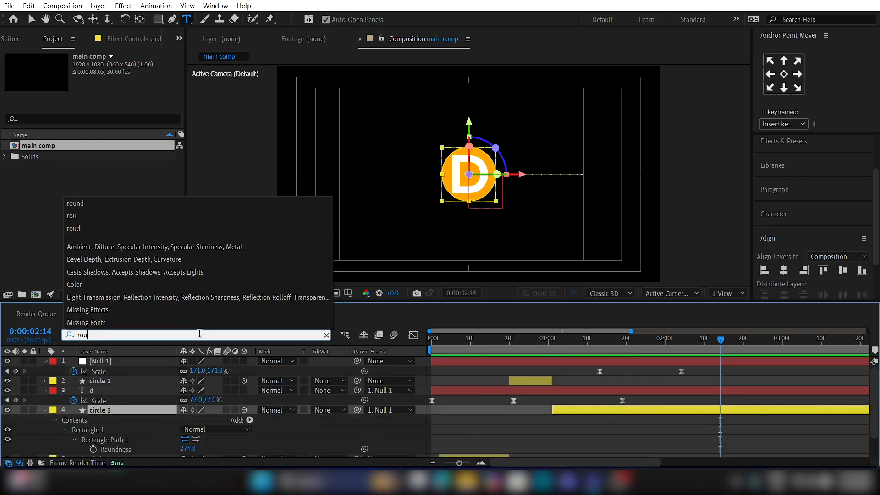
click(93, 449)
key(u)
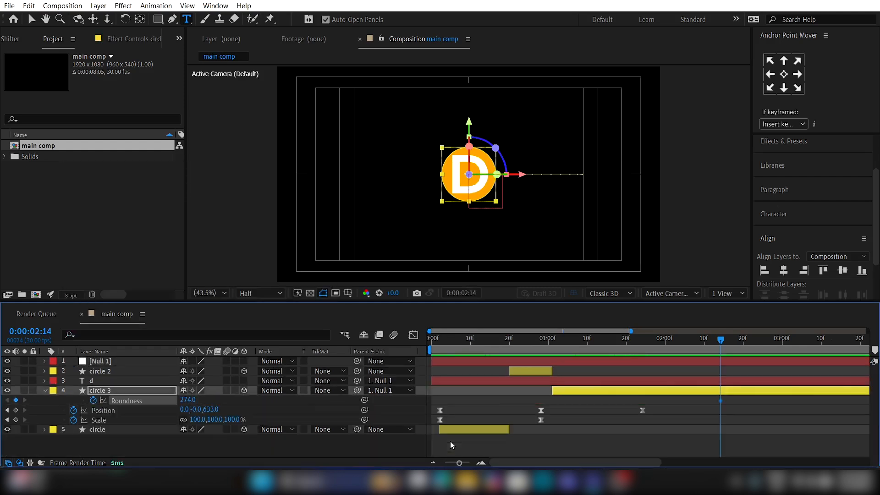
mouse_move(641, 344)
mouse_down()
mouse_move(654, 347)
mouse_move(612, 350)
mouse_move(636, 350)
mouse_up()
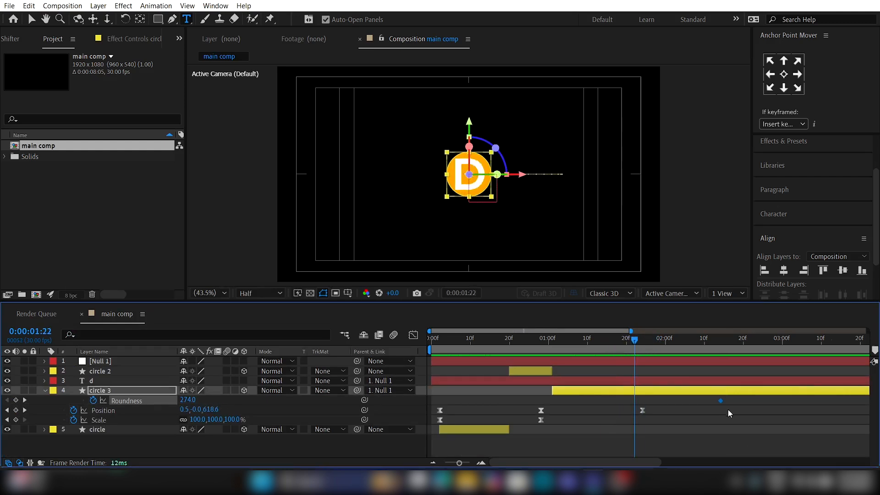
drag(720, 400, 639, 400)
Step: Set circle 3's Roundness to 40 at 0:00:02:05 and preview the change into a rounded square
drag(672, 348, 685, 348)
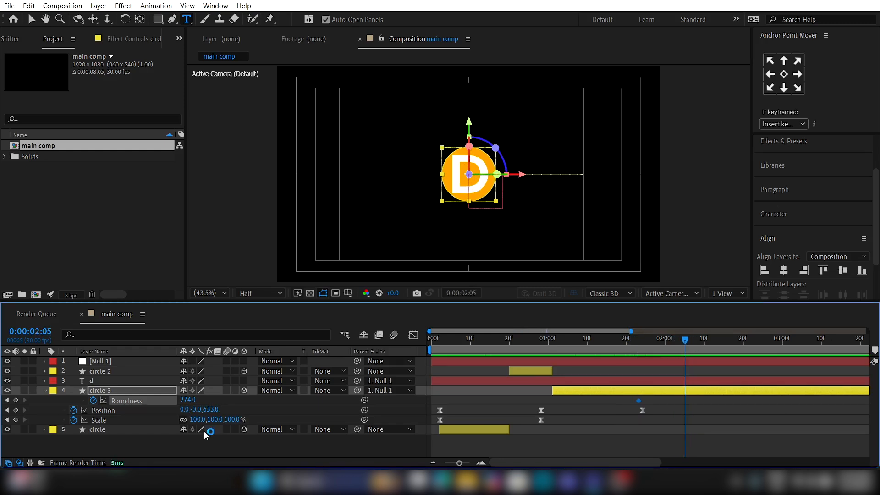
click(188, 399)
text(40)
key(Return)
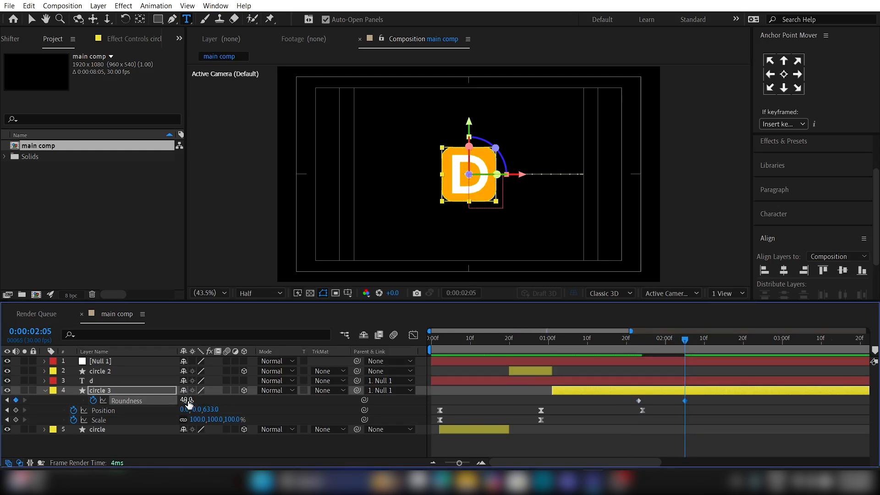
click(670, 431)
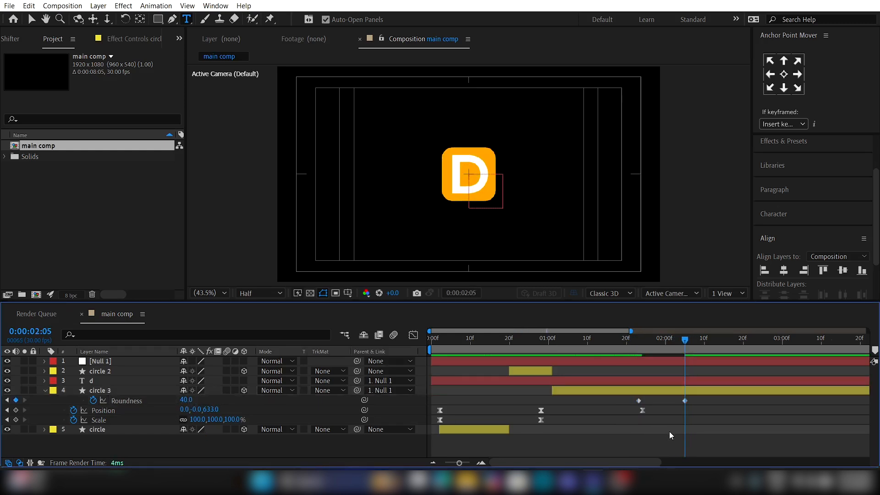
click(622, 348)
key(space)
key(space)
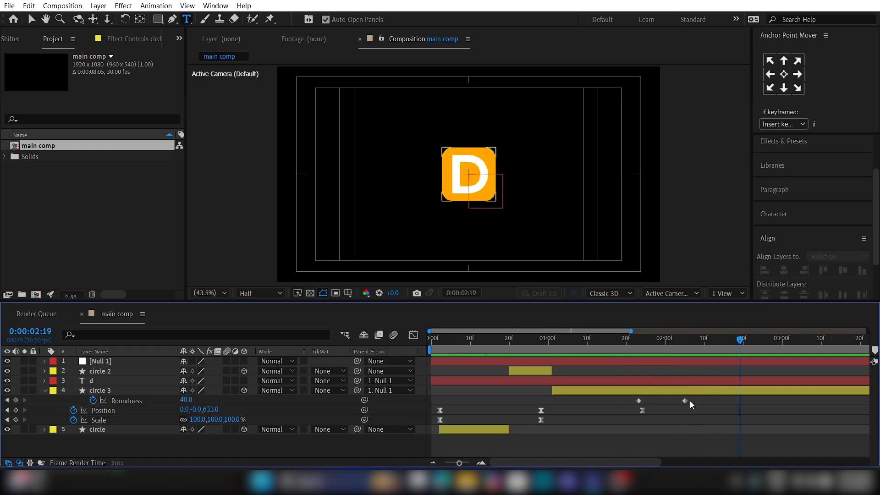
Step: Apply Easy Ease to circle 3's Roundness keyframes, retime them to 0:00:01:13 and about 0:00:01:26, and preview
drag(707, 402, 626, 396)
key(F9)
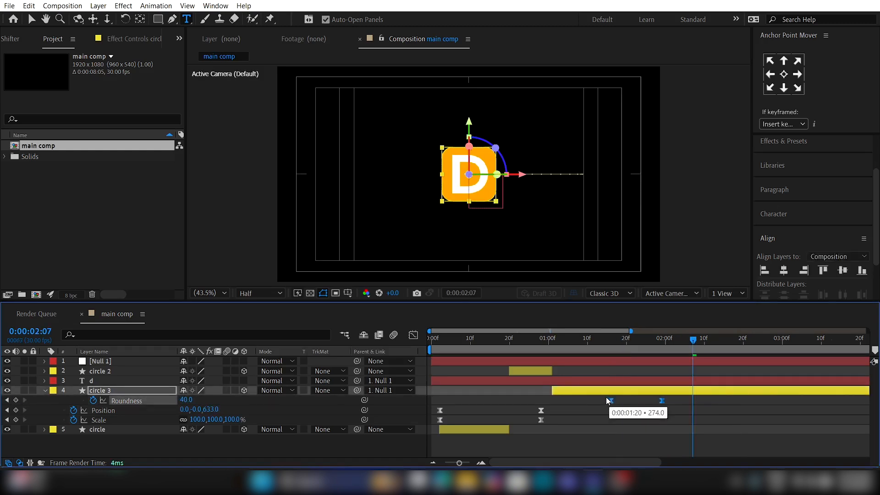
drag(606, 401, 595, 401)
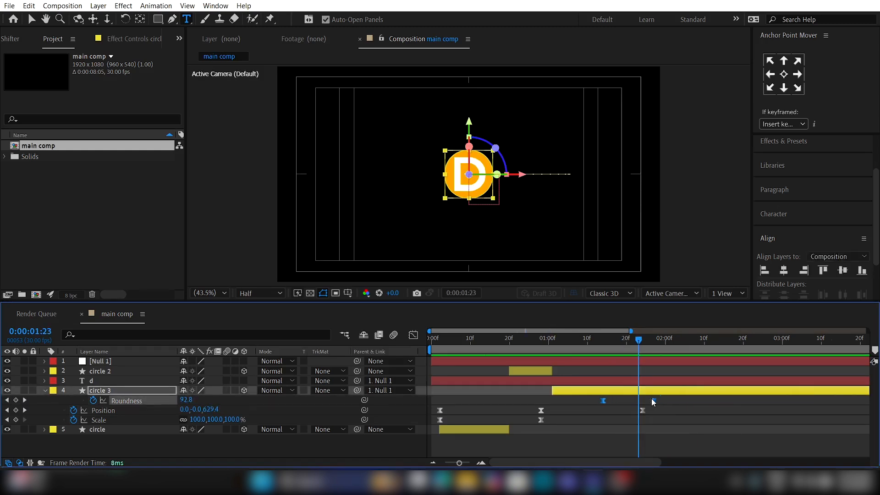
click(528, 342)
key(space)
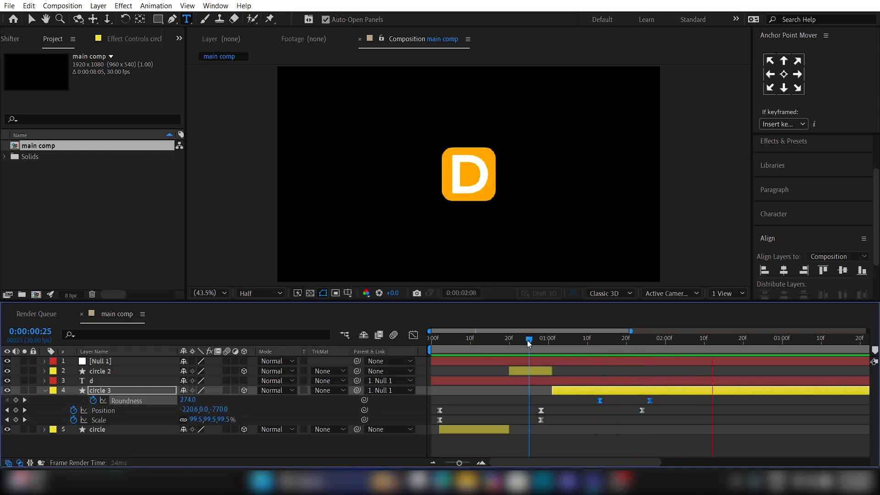
key(space)
click(629, 442)
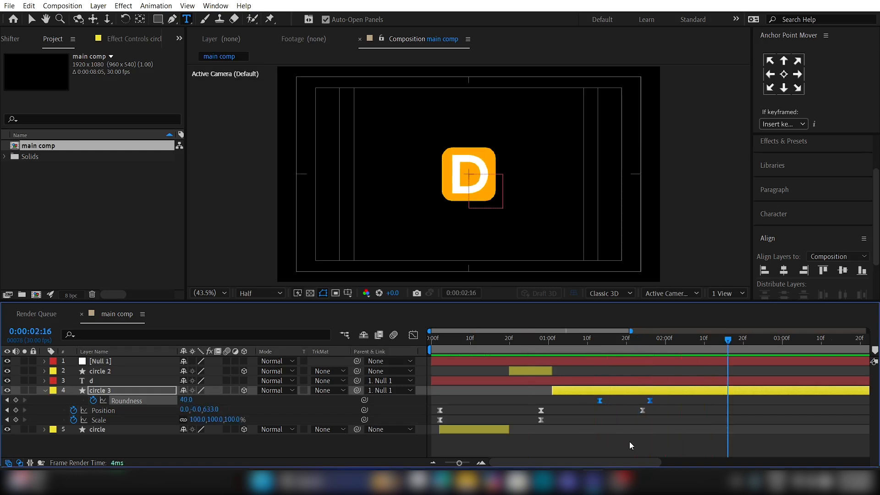
Step: Copy the null's 100% Scale keyframe from 0:00:01:13 to 0:00:02:22
click(639, 367)
click(661, 348)
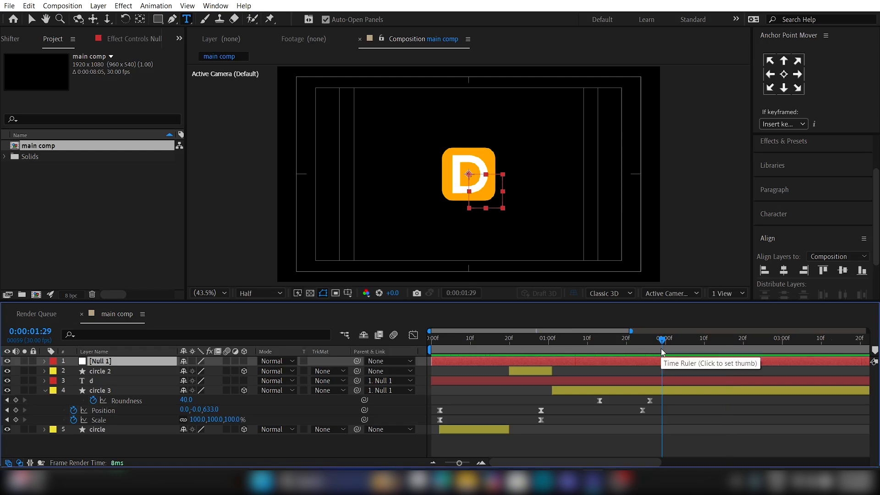
key(s)
drag(661, 348, 752, 343)
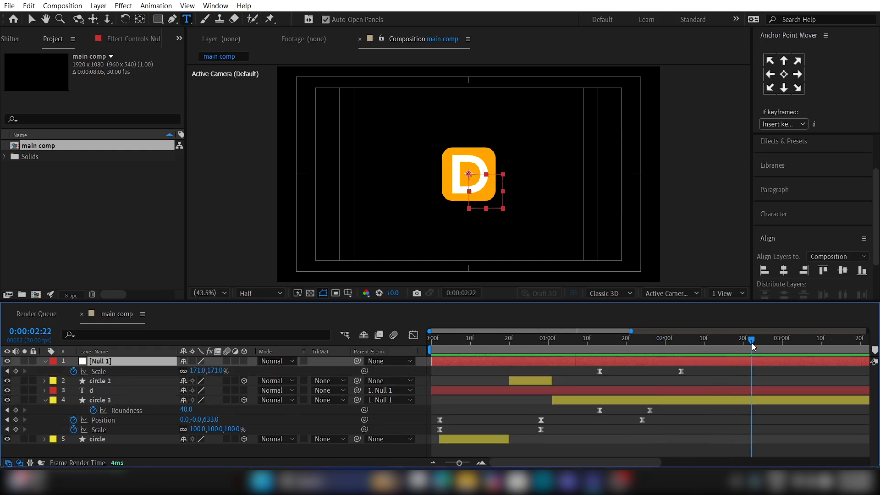
click(600, 371)
key(ctrl+c)
key(ctrl+v)
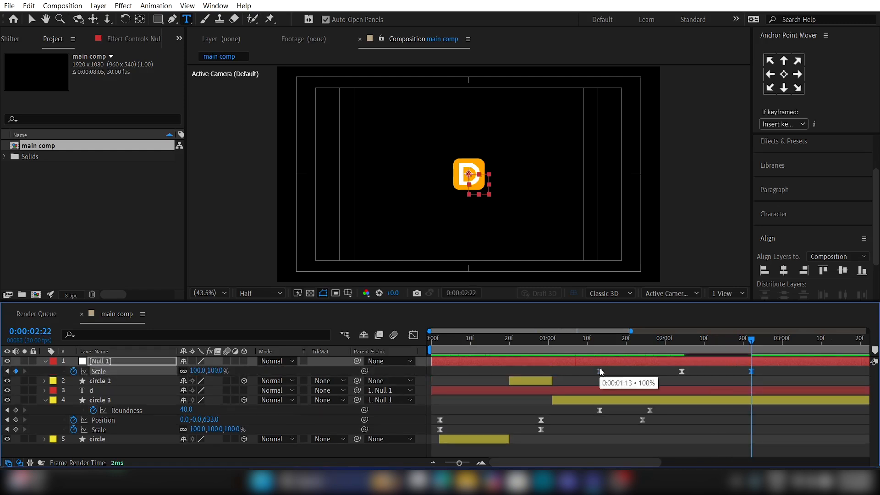
Step: Sharpen the speed curve of the null's scale-down segment so that it peaks midway between its two keyframes
click(417, 335)
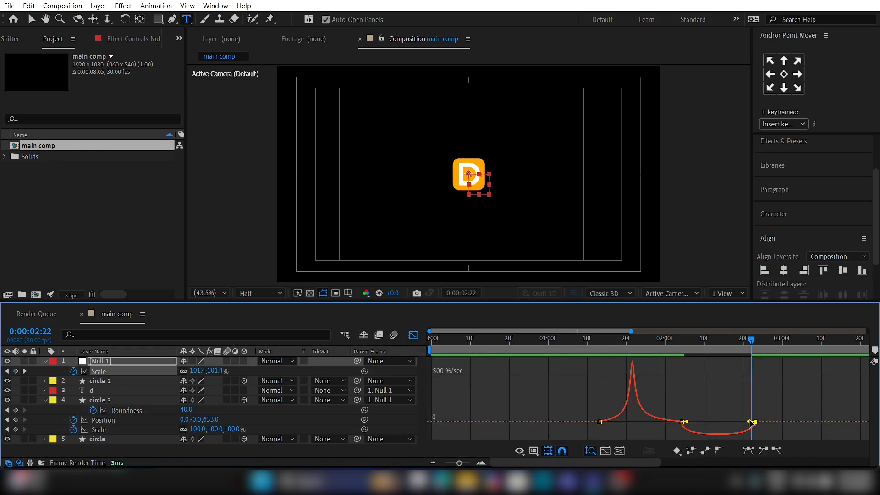
drag(751, 423, 712, 404)
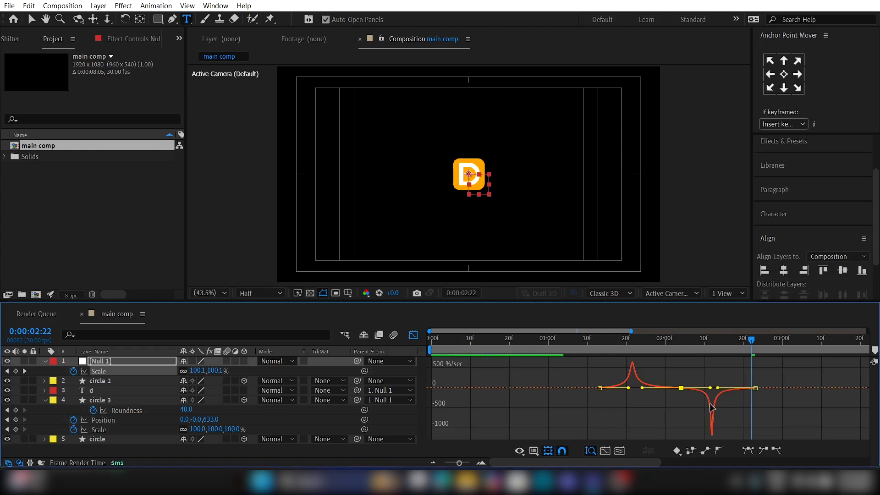
click(419, 336)
Step: Copy circle 3's Roundness keyframe of 40 from about 0:00:01:26 to 0:00:02:11
click(672, 387)
click(649, 410)
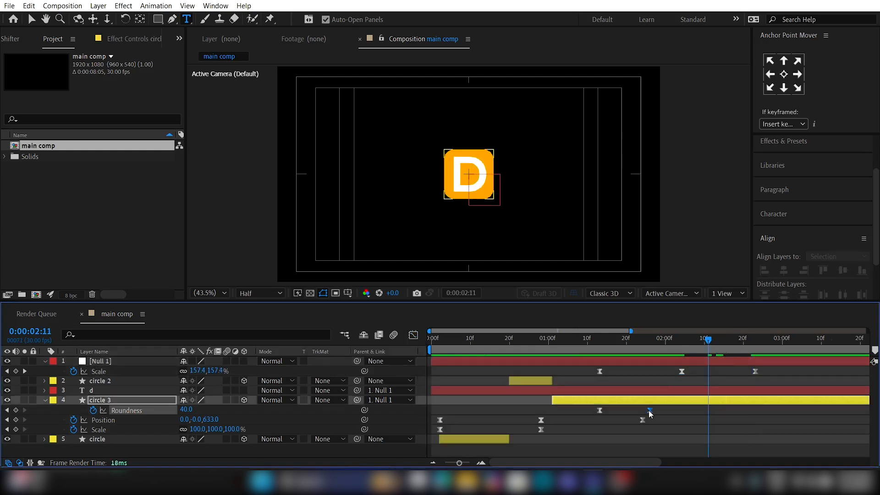
key(ctrl+c)
key(ctrl+v)
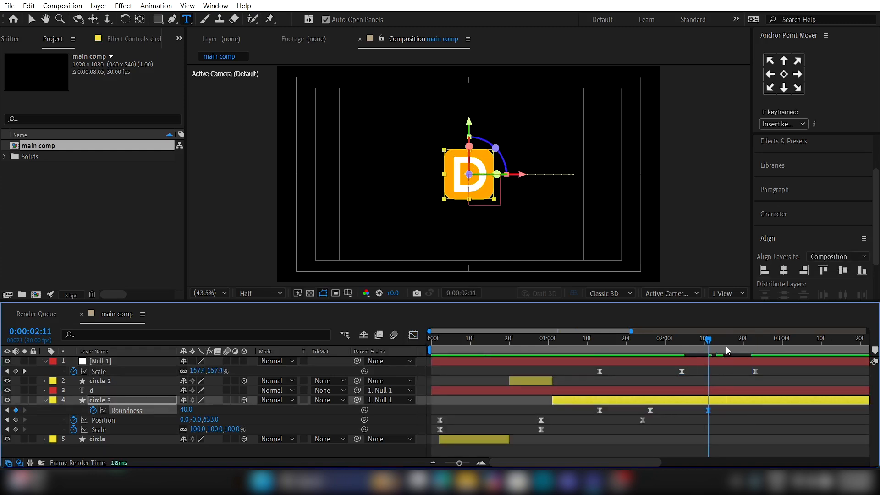
Step: Copy circle 3's first Roundness keyframe of 274 to 0:00:02:19 and preview the animation from the start
drag(726, 346, 740, 347)
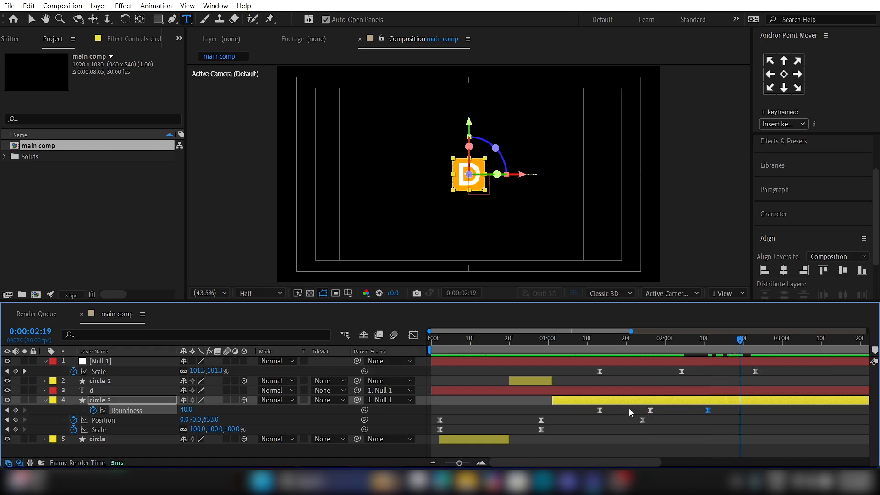
click(601, 410)
key(ctrl+c)
key(ctrl+v)
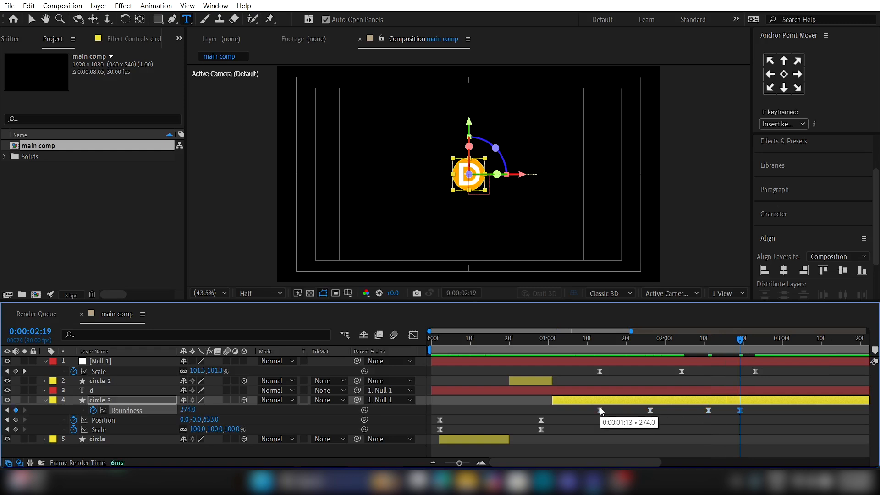
drag(695, 343, 670, 344)
drag(562, 356, 556, 351)
drag(451, 344, 378, 348)
key(space)
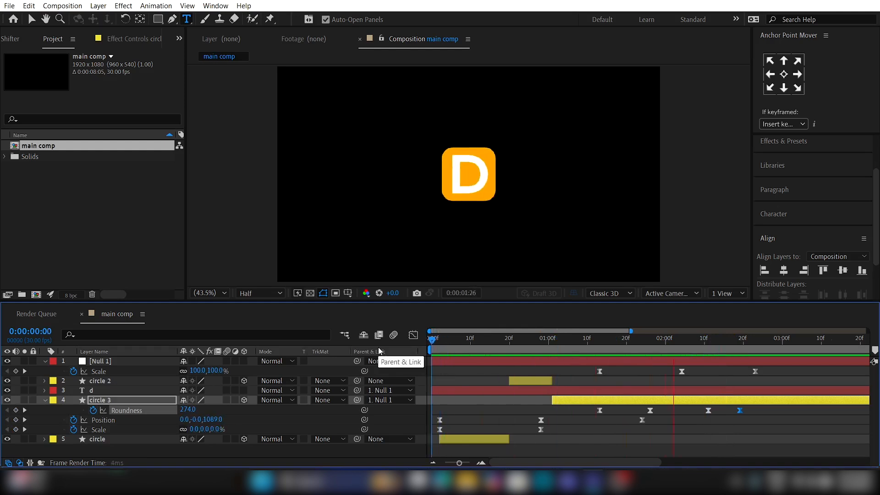
key(space)
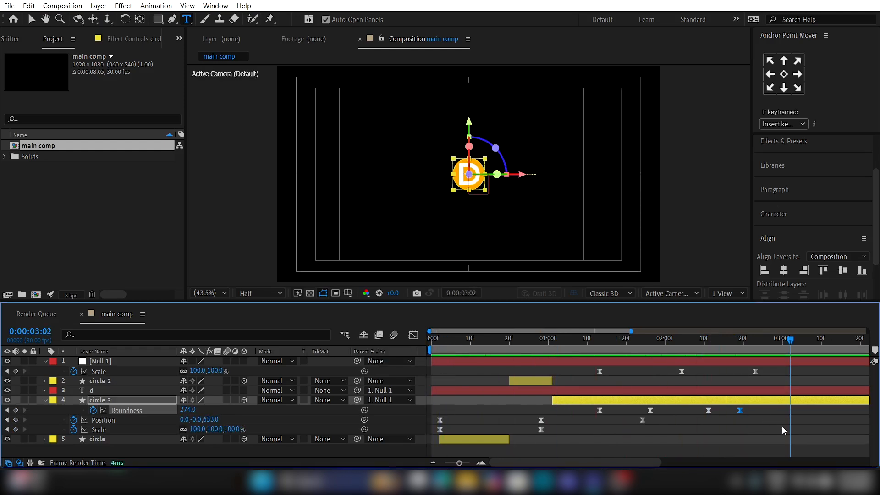
Step: Enable motion blur for the composition and for the circle, circle 2, circle 3 and d layers
click(782, 426)
drag(734, 343, 744, 348)
click(688, 390)
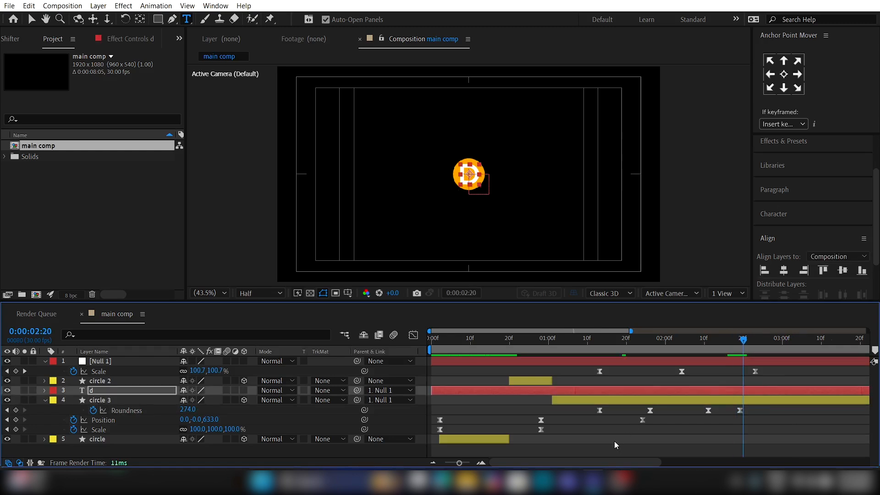
click(614, 442)
click(227, 439)
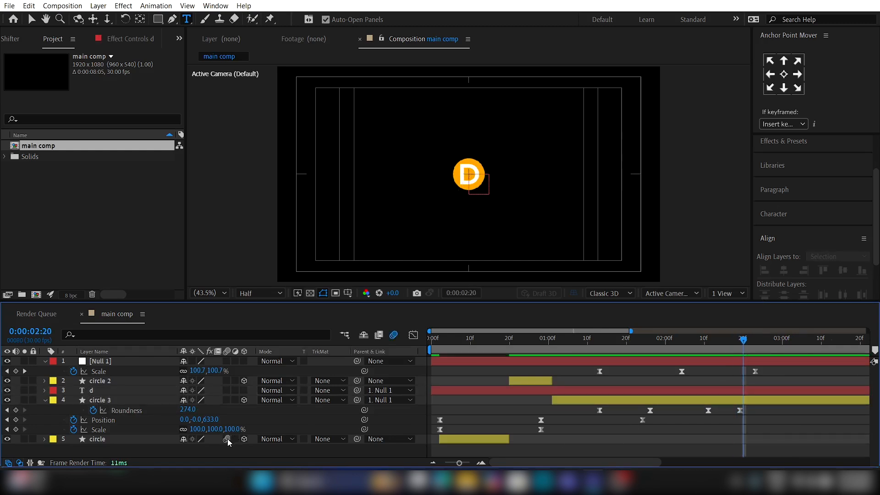
click(227, 390)
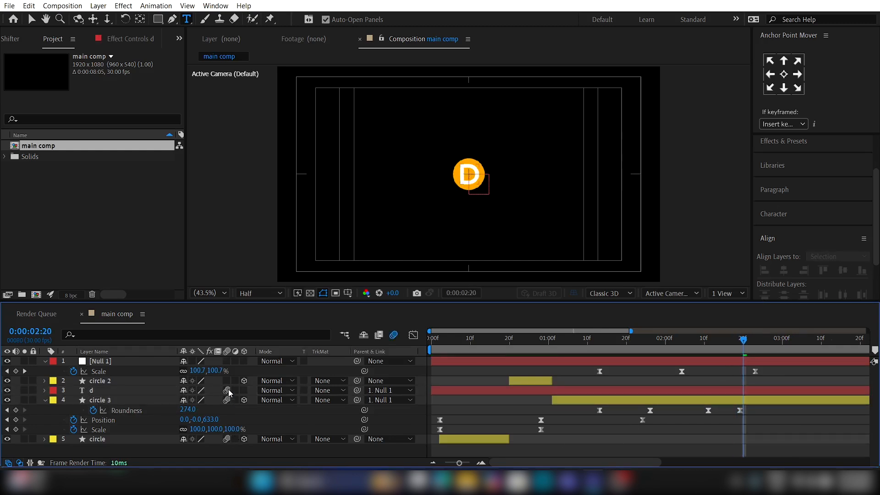
Step: Split circle 3 at 0:00:02:21 and make the second piece, circle 4, a 2D layer
scroll(625, 381, right, 2)
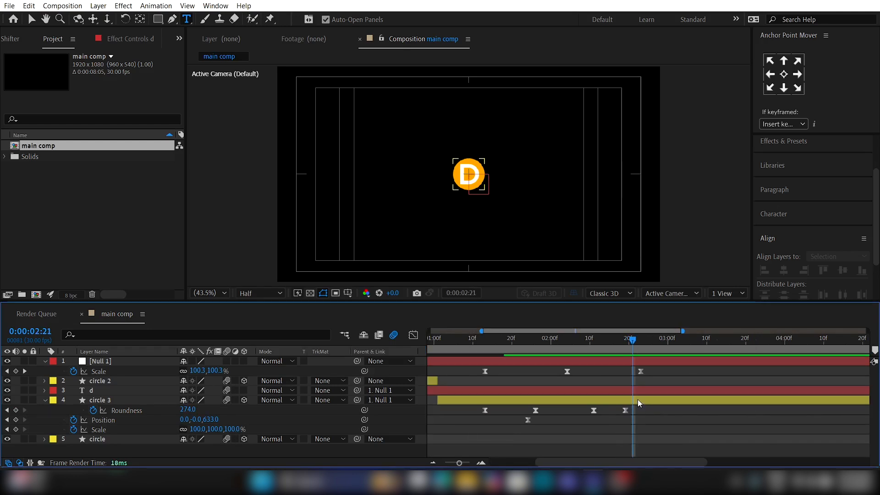
click(637, 400)
key(ctrl+shift+d)
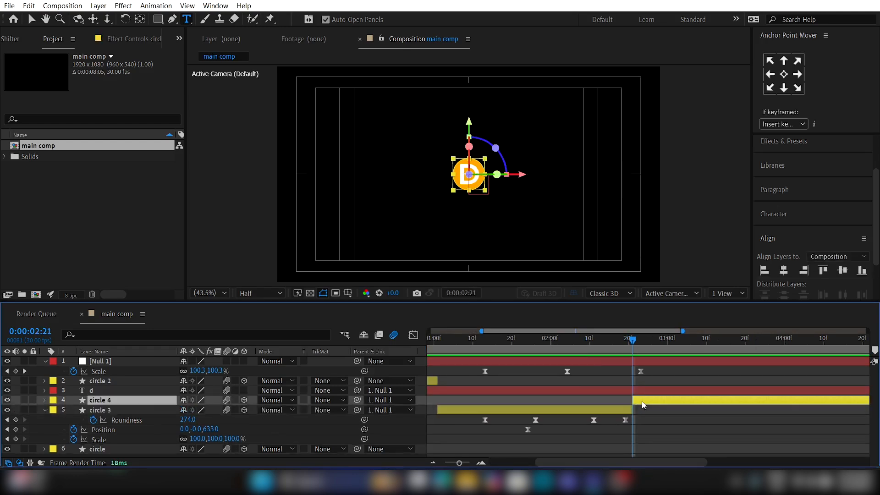
drag(638, 346, 657, 345)
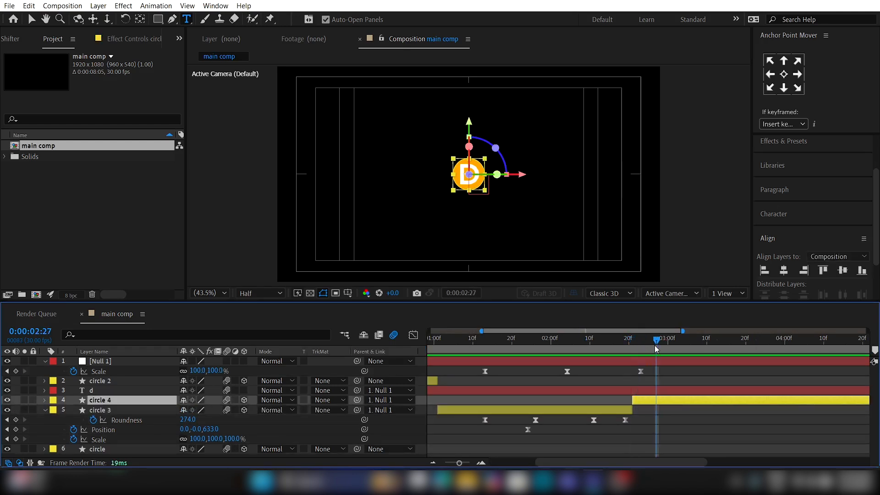
click(244, 401)
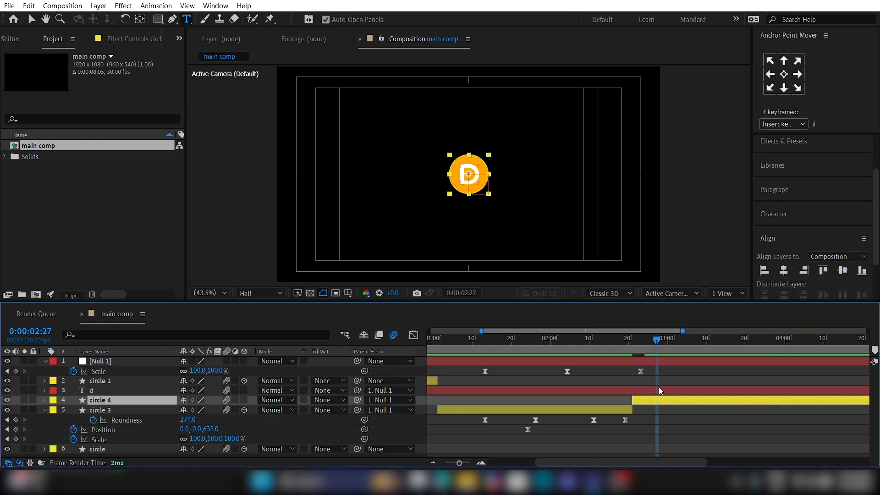
Step: Remove circle 4's Scale keyframes and set its Scale to 80%
key(s)
click(641, 347)
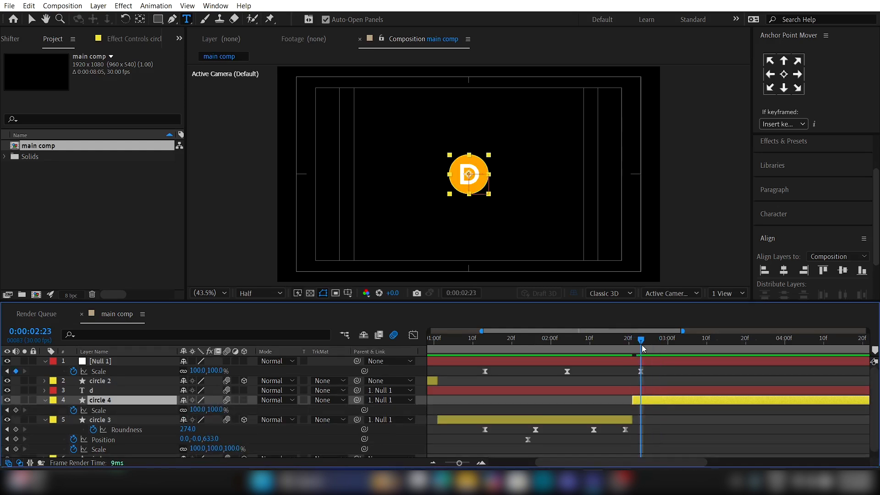
click(74, 410)
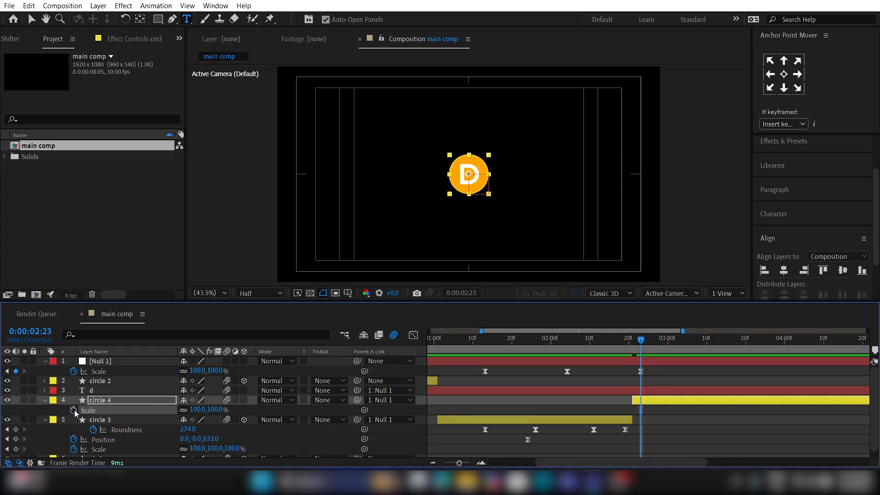
drag(211, 410, 205, 409)
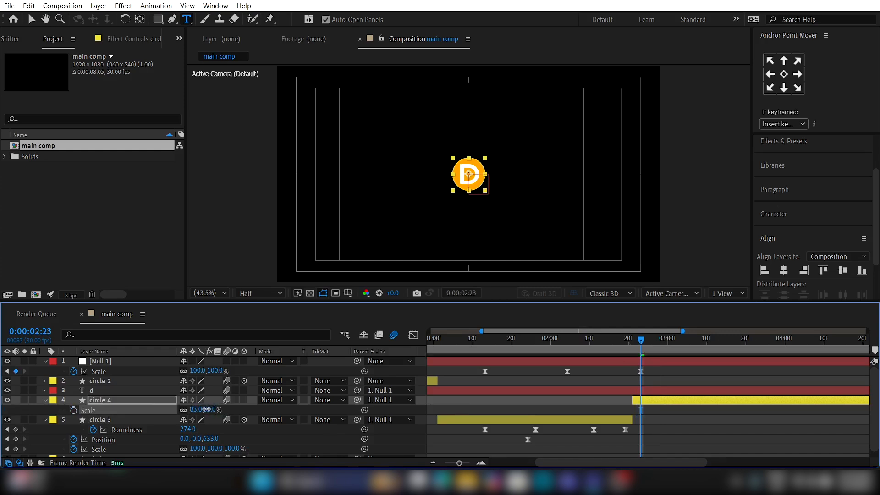
Step: Duplicate circle 4 and set the original circle 4's parent to None
click(648, 403)
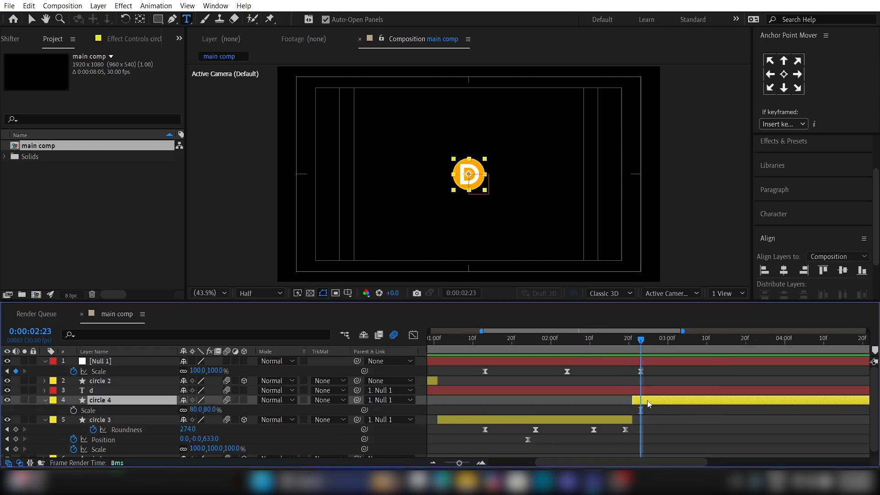
key(ctrl+d)
click(656, 412)
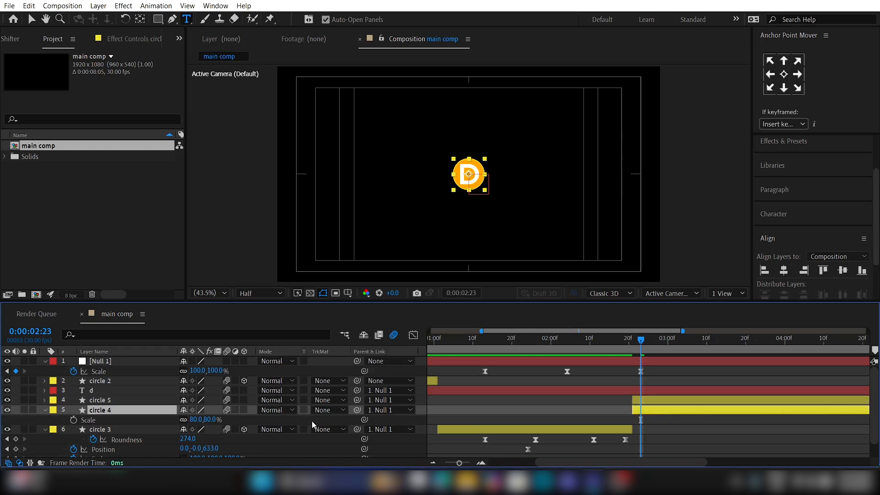
click(389, 410)
click(394, 311)
click(695, 432)
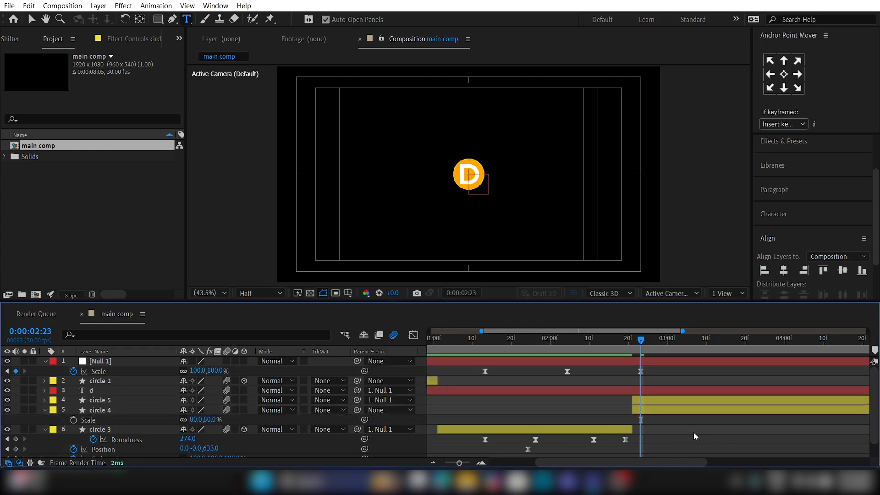
Step: Keyframe the null's Position from 960, 540 at 0:00:02:18 to 771, 540 at 0:00:03:06
click(659, 403)
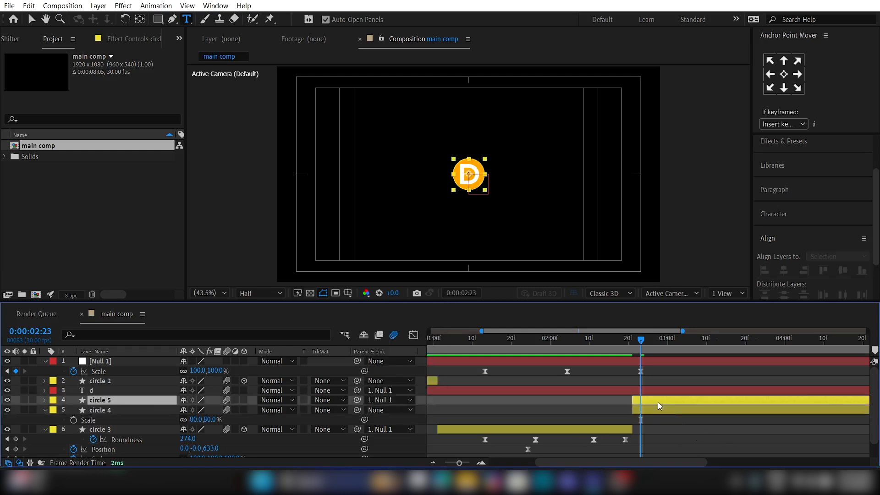
click(647, 363)
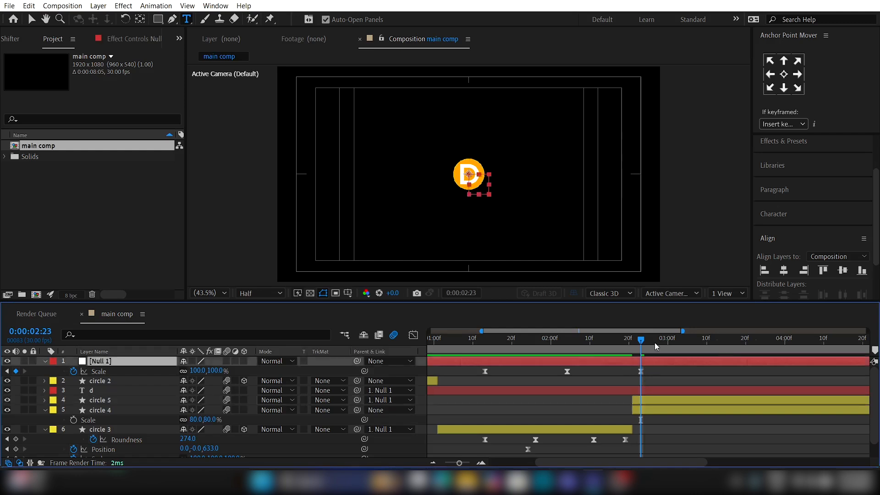
key(shift+p)
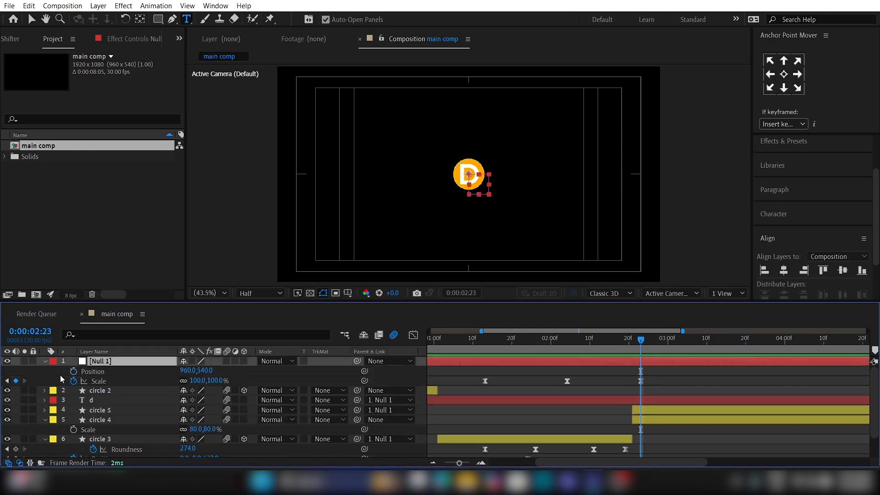
click(73, 371)
key(Page_Down)
key(Page_Down)
key(Page_Down)
key(Page_Down)
key(Page_Down)
key(Page_Down)
key(Page_Down)
key(Page_Down)
key(Page_Down)
key(Page_Down)
key(Page_Down)
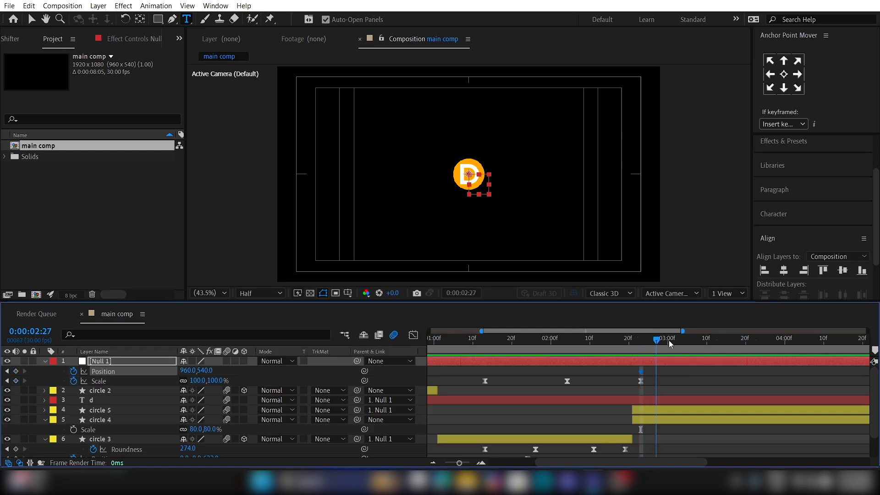
drag(641, 371, 622, 370)
click(691, 347)
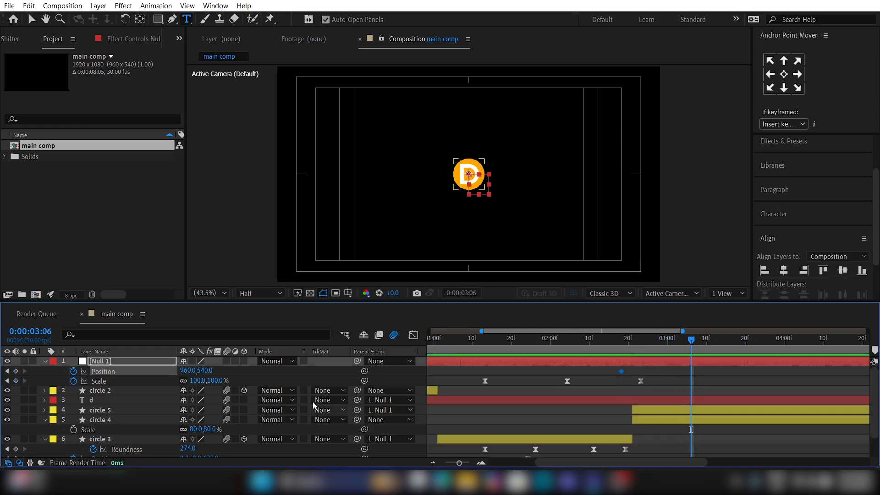
drag(197, 370, 73, 371)
Step: Keyframe circle 4's Position from 960, 540 at 0:00:02:18 to 1507, 540 at 0:00:03:06
click(643, 422)
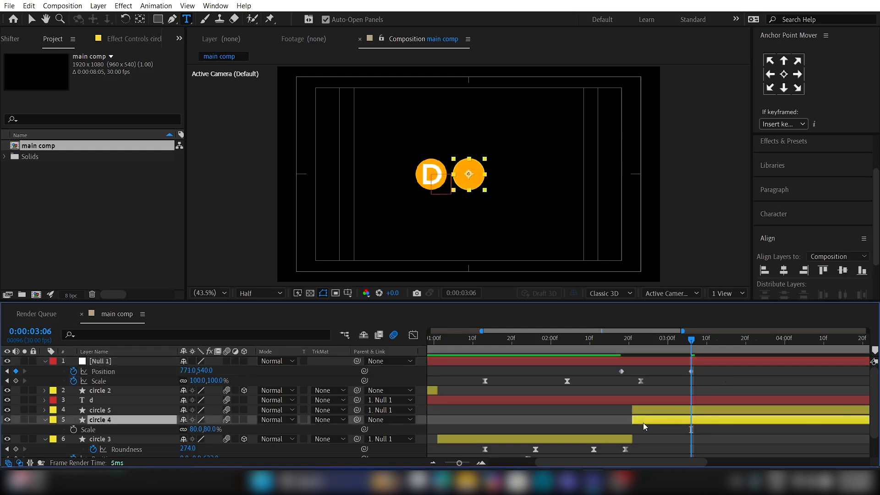
click(622, 342)
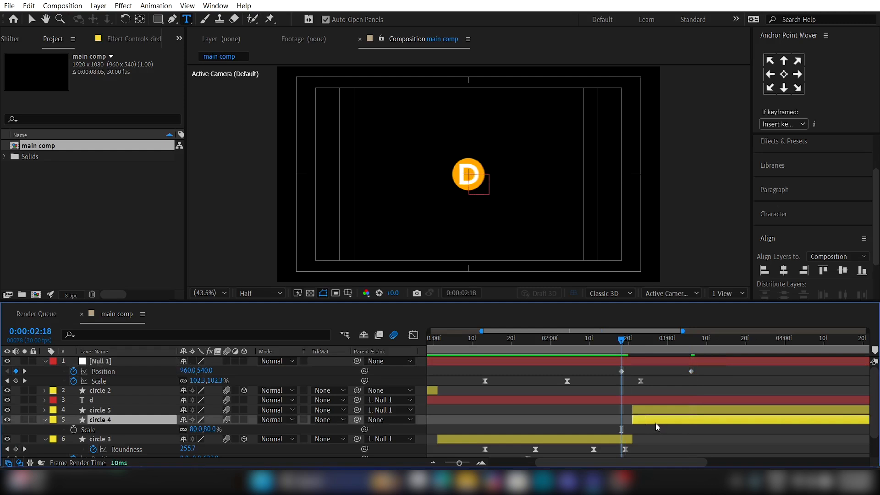
key(p)
click(74, 430)
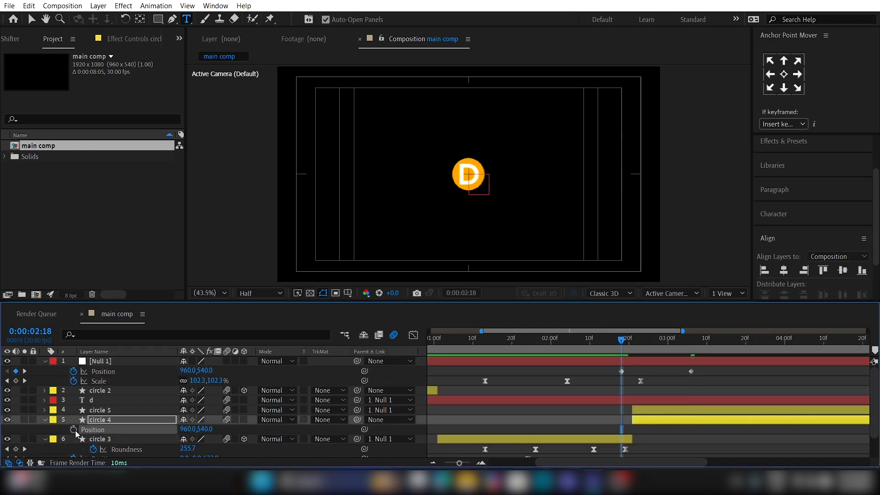
click(691, 345)
key(alt+shift+p)
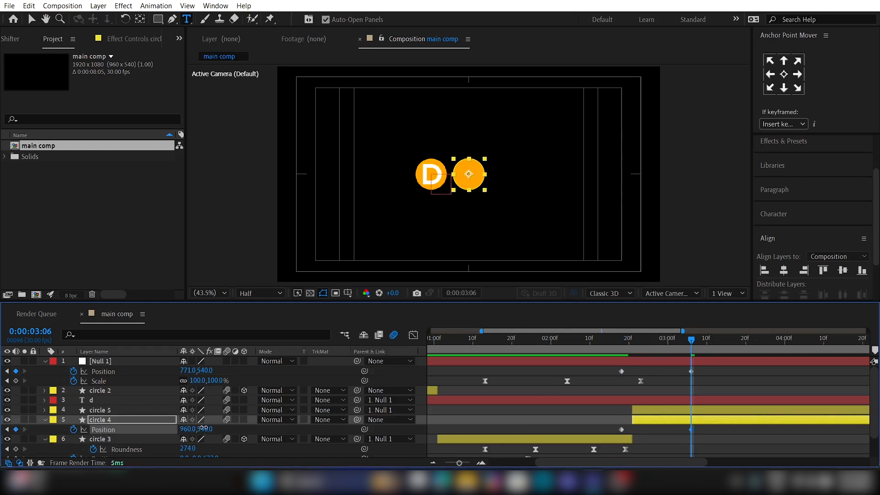
drag(203, 429, 493, 419)
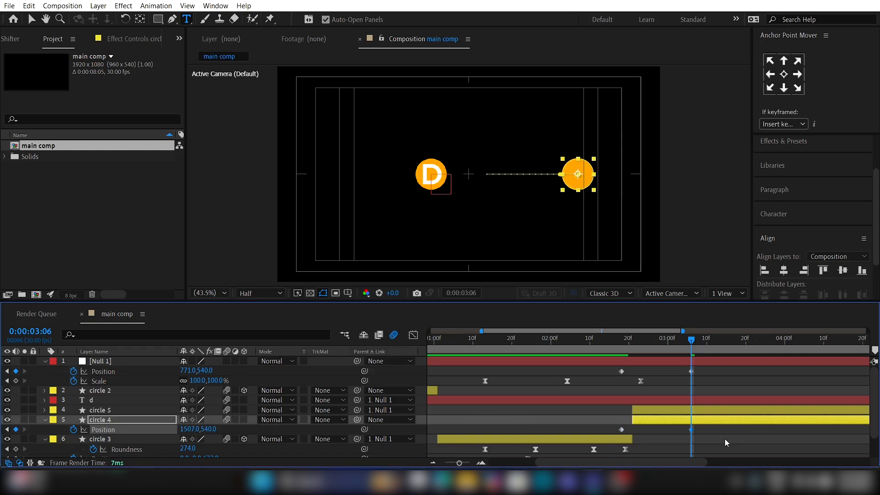
Step: Apply Easy Ease to the Position keyframes of the null and circle 4
drag(728, 432, 613, 424)
drag(744, 371, 599, 369)
key(F9)
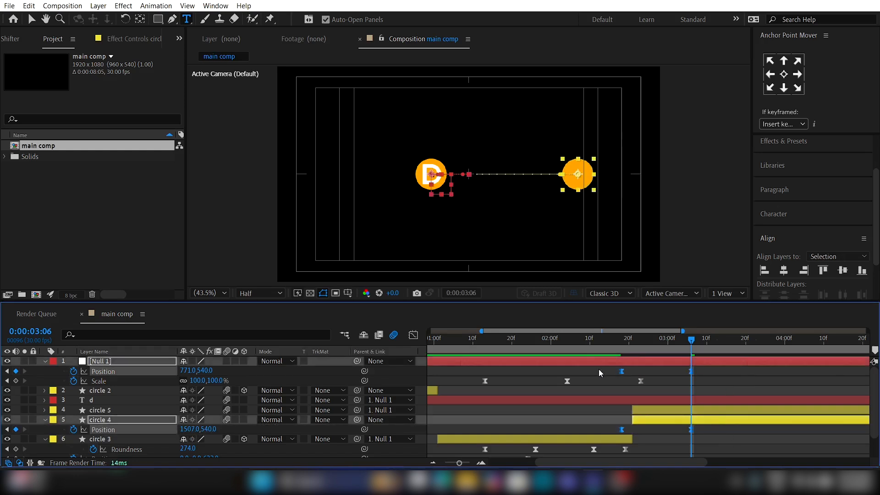
Step: Sharpen the Position speed curves of the null and circle 4 so they peak slightly before the midpoint, and preview the motion
click(414, 334)
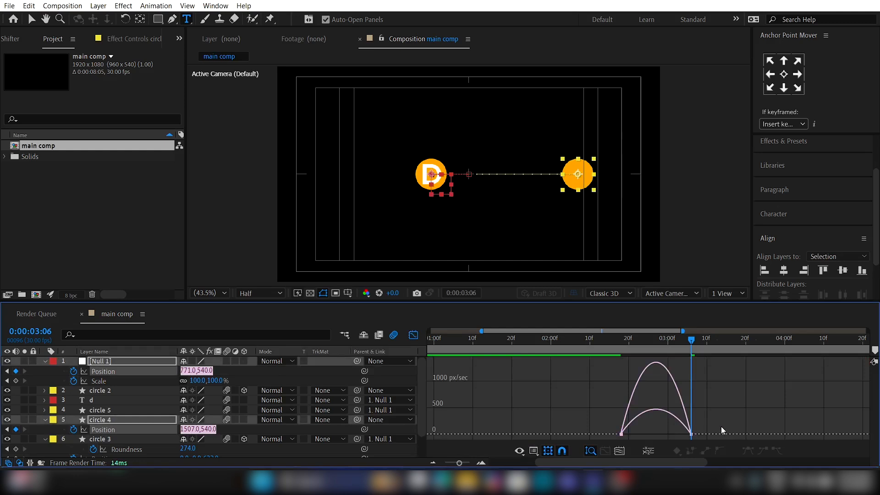
drag(722, 426, 647, 433)
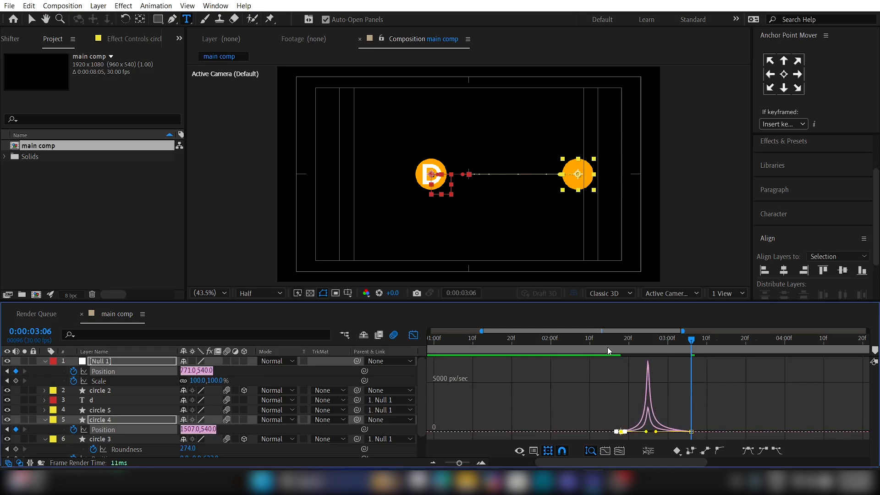
key(space)
key(space)
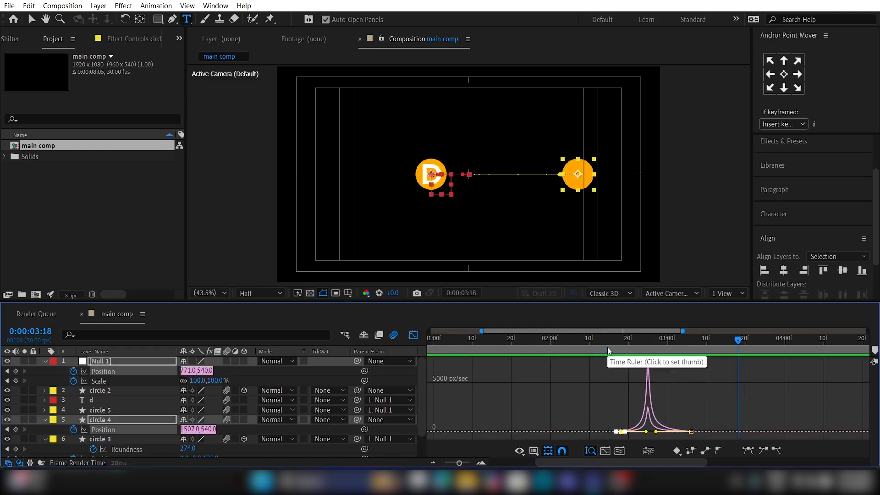
click(413, 335)
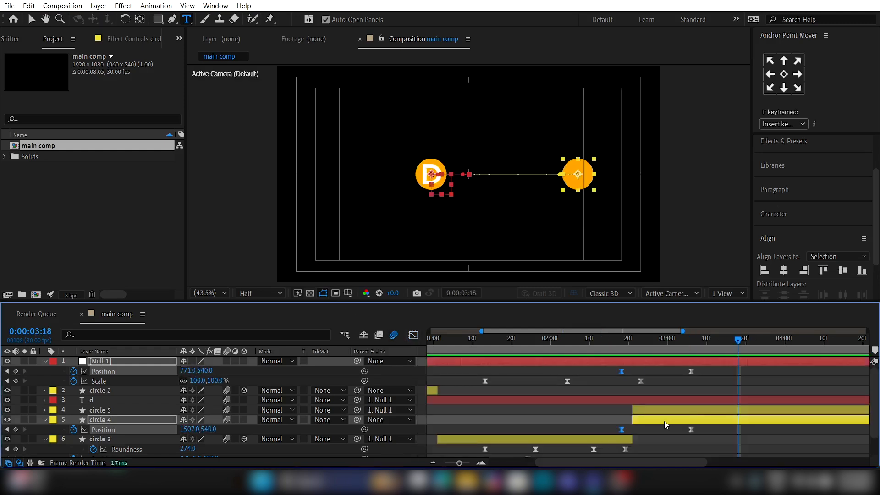
Step: Change circle 4's fill colour to white (FFFFFF)
click(664, 420)
click(660, 338)
key(v)
click(538, 19)
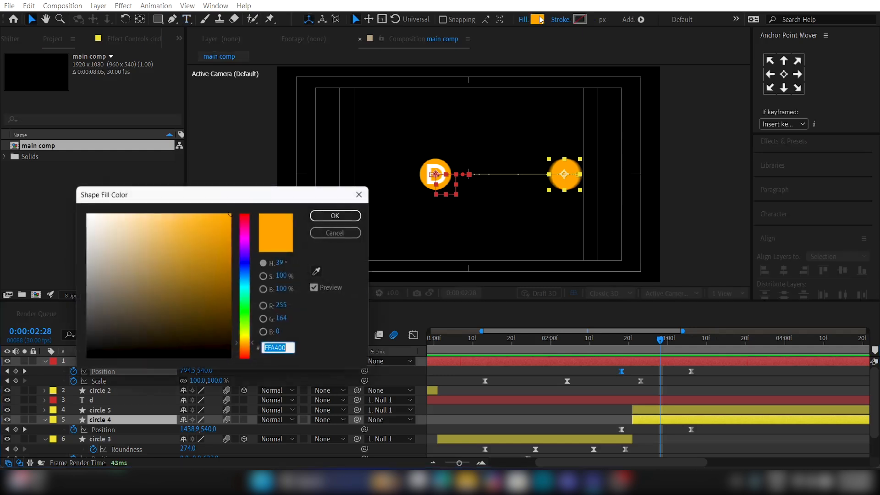
click(87, 214)
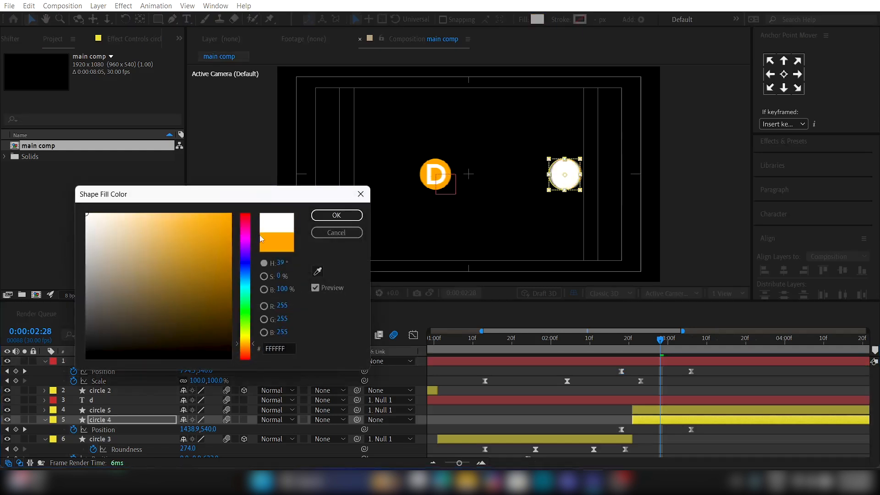
click(337, 215)
Step: Keyframe circle 4's Position at 0:00:03:29 to 772, 540, bringing it back behind the D
drag(760, 348, 781, 348)
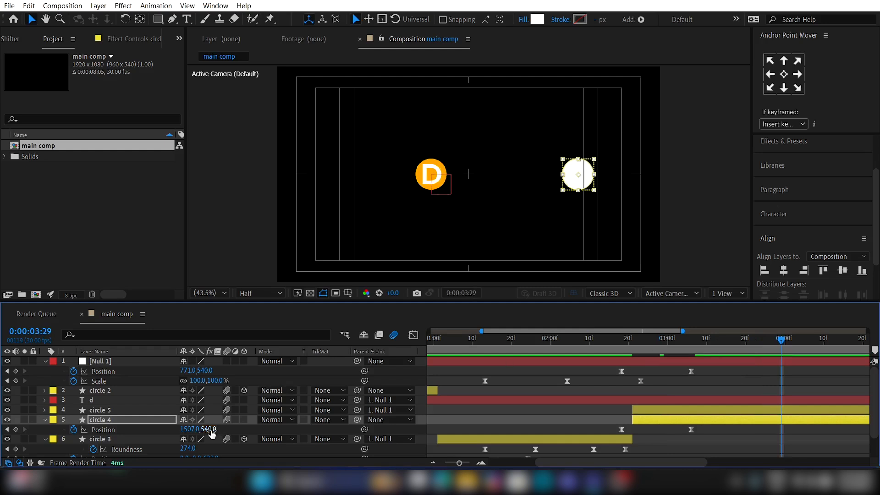
mouse_move(193, 430)
mouse_down()
mouse_move(82, 431)
mouse_move(184, 422)
mouse_up()
drag(196, 422, 202, 421)
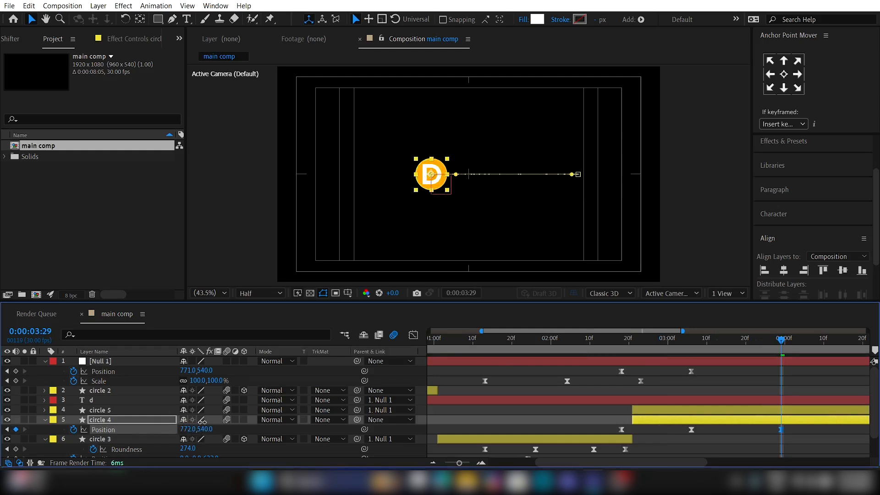
Step: Sharpen the speed curve of circle 4's return move so it peaks slightly before the midpoint, and preview the motion
click(414, 335)
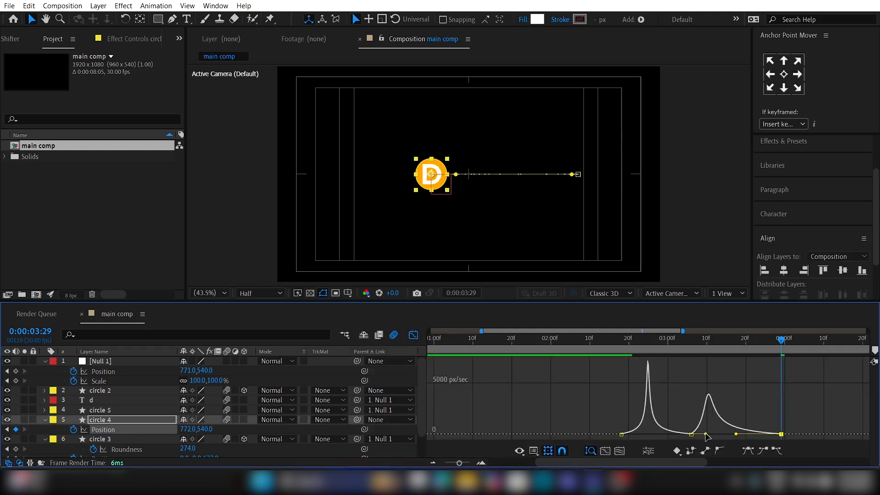
drag(719, 435, 726, 433)
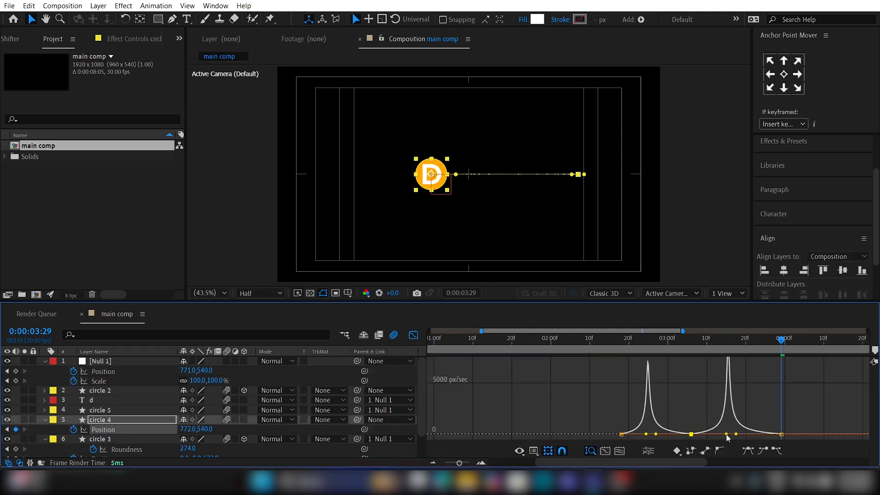
click(623, 345)
key(space)
key(space)
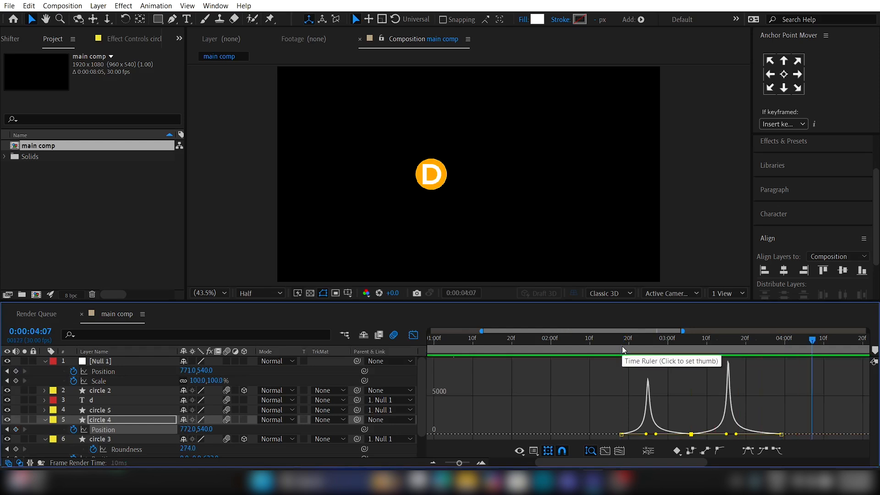
click(413, 335)
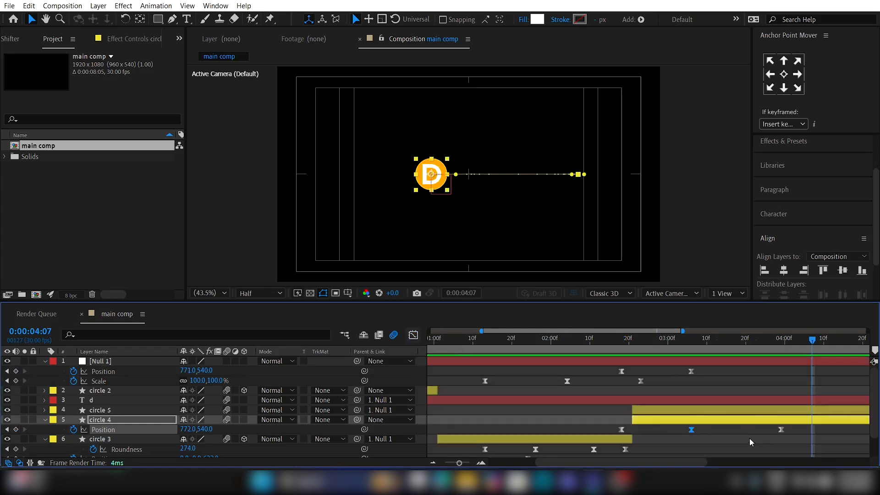
Step: Add a text layer reading "design" just beside the orange D circle at 0:00:03:04
click(749, 438)
click(684, 340)
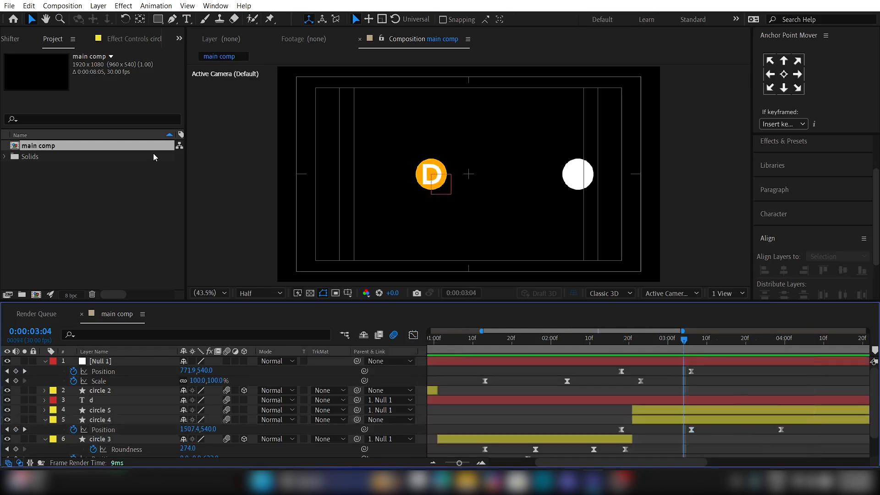
click(185, 19)
click(452, 169)
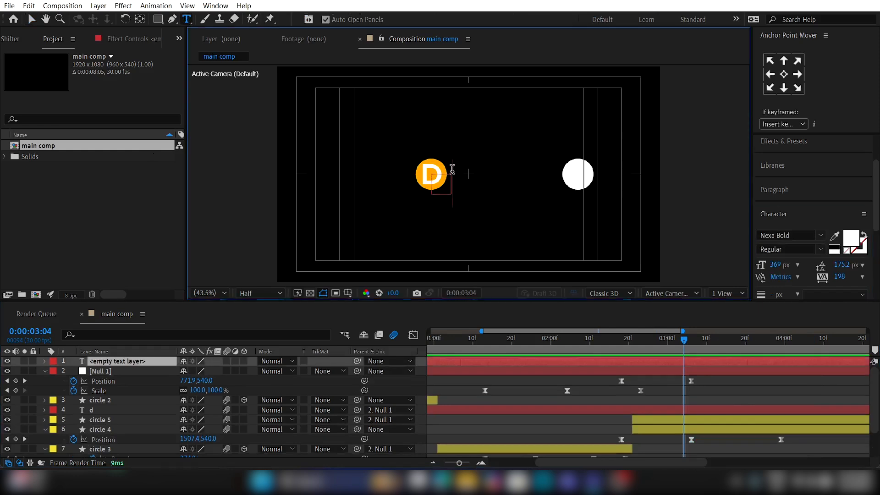
text(design)
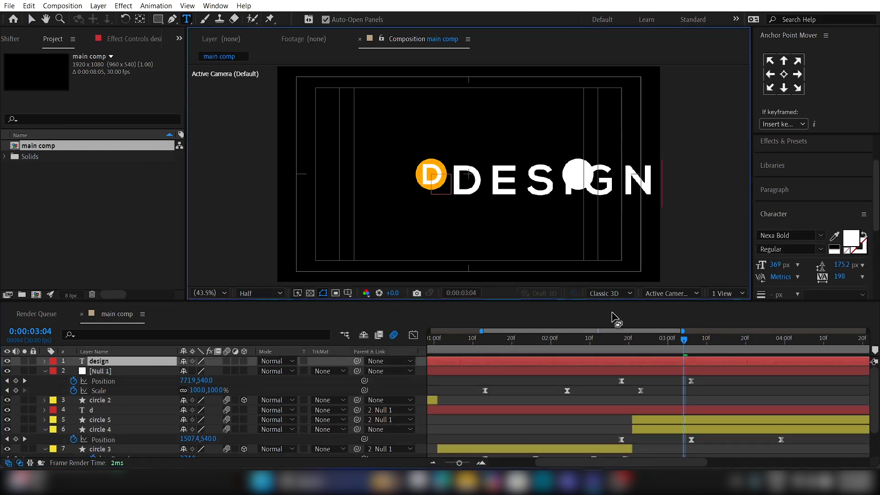
click(690, 360)
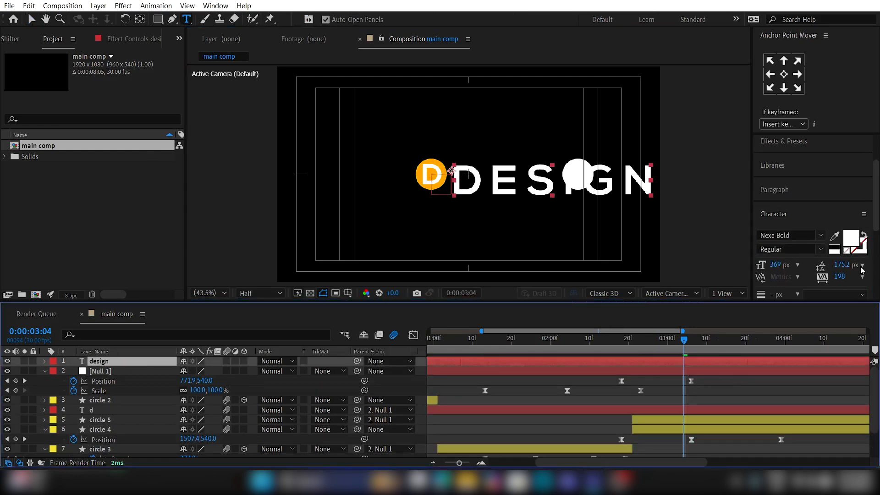
Step: Set the design text's tracking to 0 and its font size to 196 px
click(840, 277)
text(0)
key(Return)
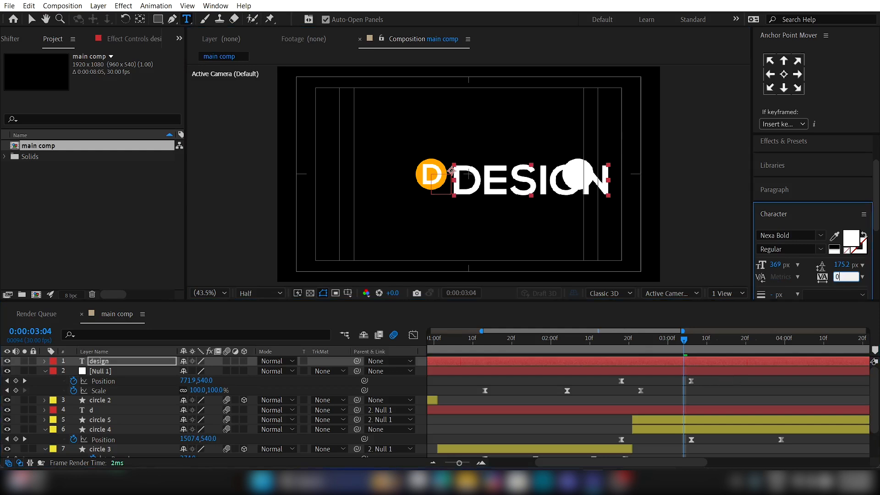
click(139, 362)
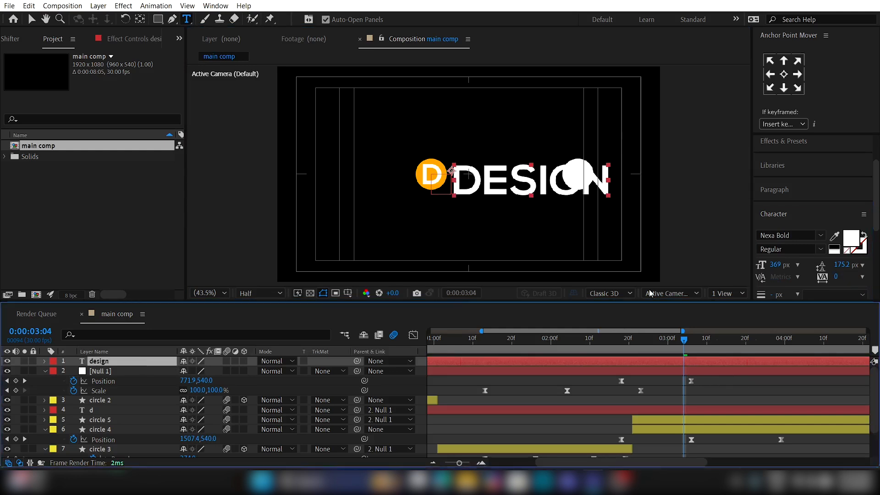
drag(777, 264, 660, 263)
Step: Trim the design layer's start to 0:00:02:22 and move the layer to the bottom of the stack
drag(642, 340, 633, 362)
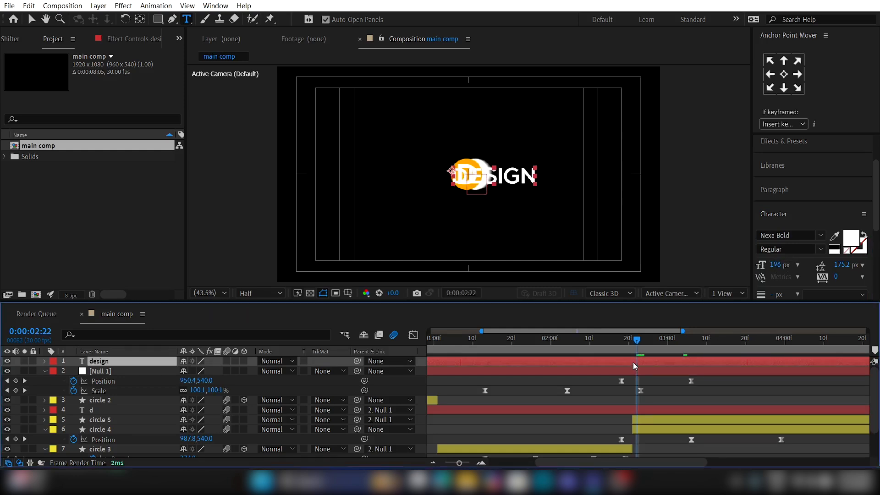
key(alt+bracketleft)
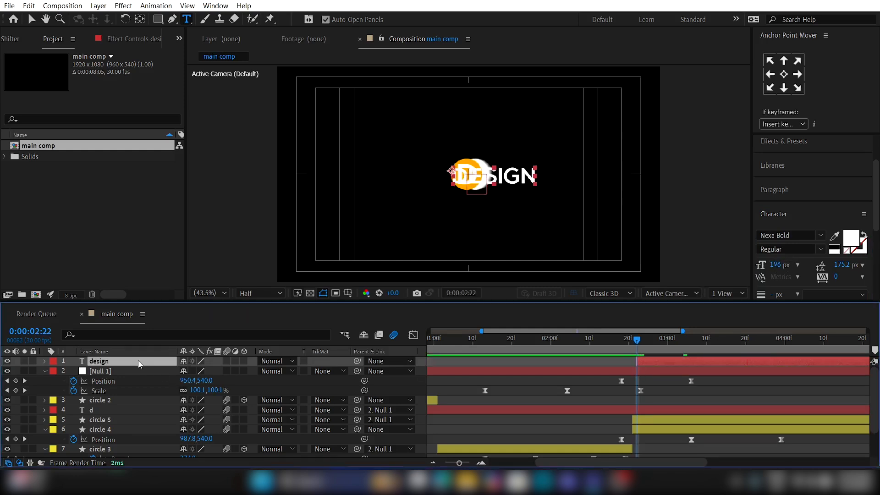
drag(139, 360, 147, 457)
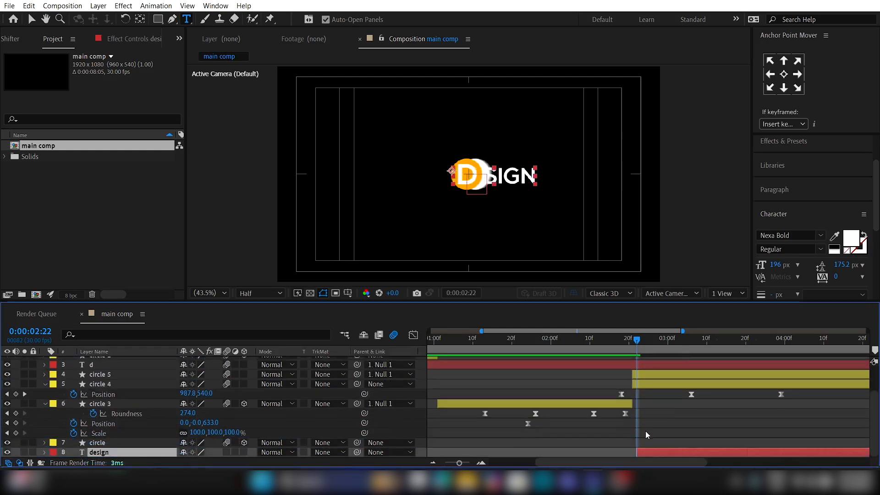
click(647, 431)
Step: Trim the design layer's start to 0:00:03:01
drag(638, 347, 673, 346)
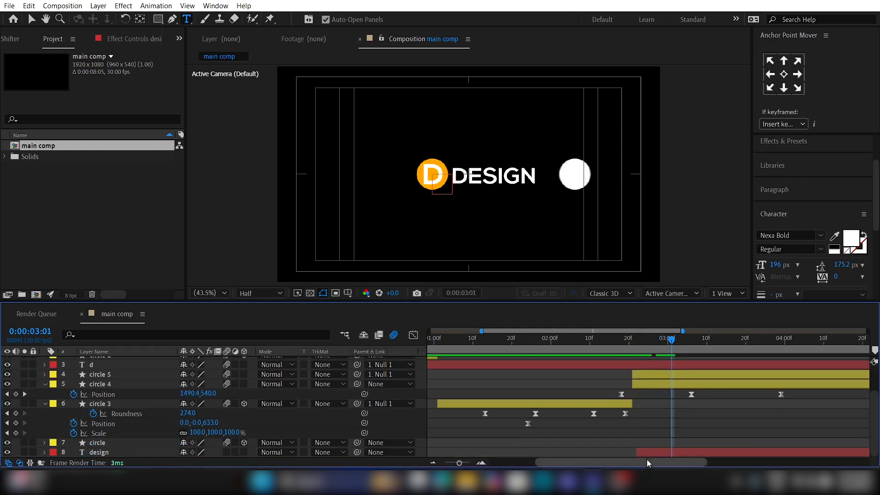
drag(637, 452, 673, 453)
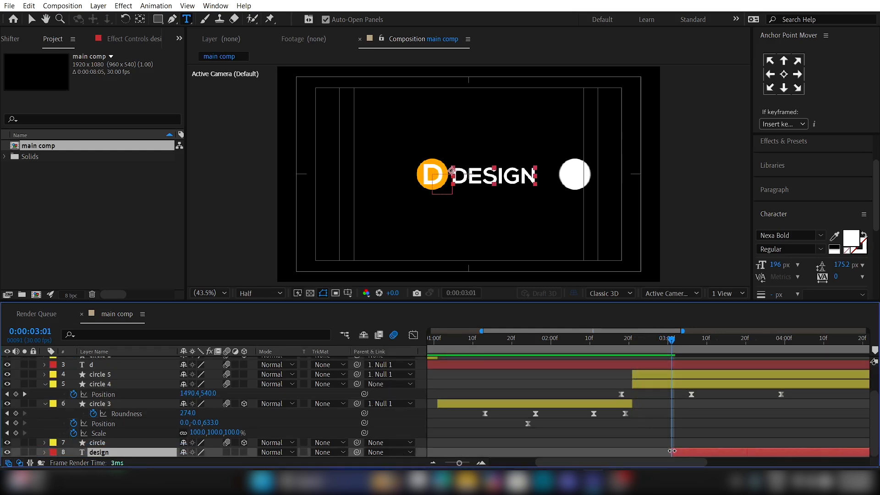
click(645, 436)
Step: At 0:00:02:19, draw a white rectangle about as tall as the circle, extending rightward from the D's centre
drag(649, 341, 626, 345)
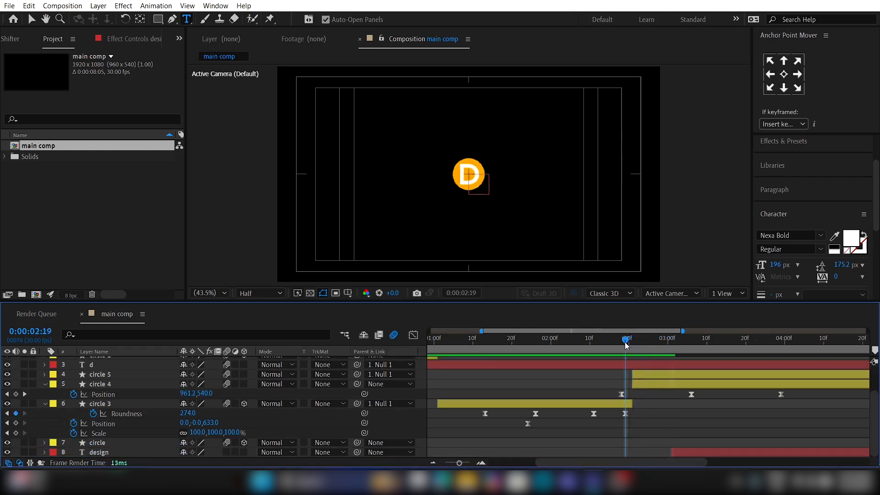
click(158, 19)
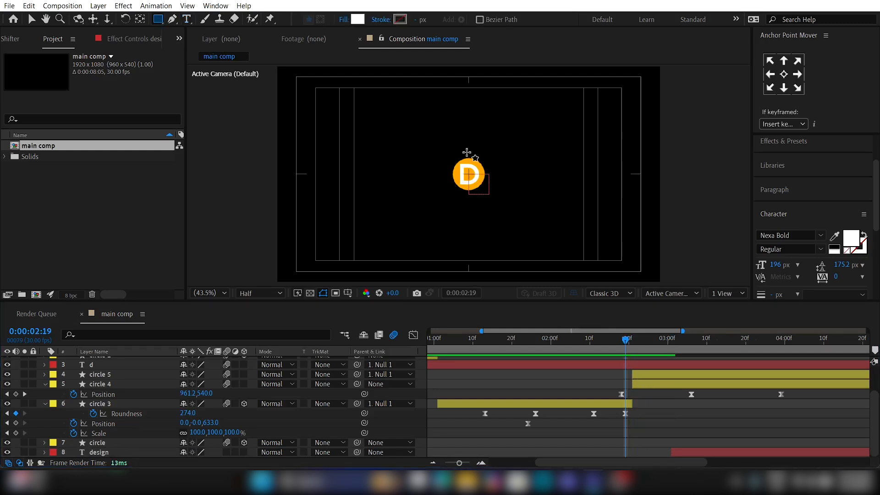
mouse_move(468, 157)
mouse_down()
mouse_move(562, 197)
mouse_move(610, 188)
mouse_up()
click(540, 409)
scroll(540, 409, up, 1)
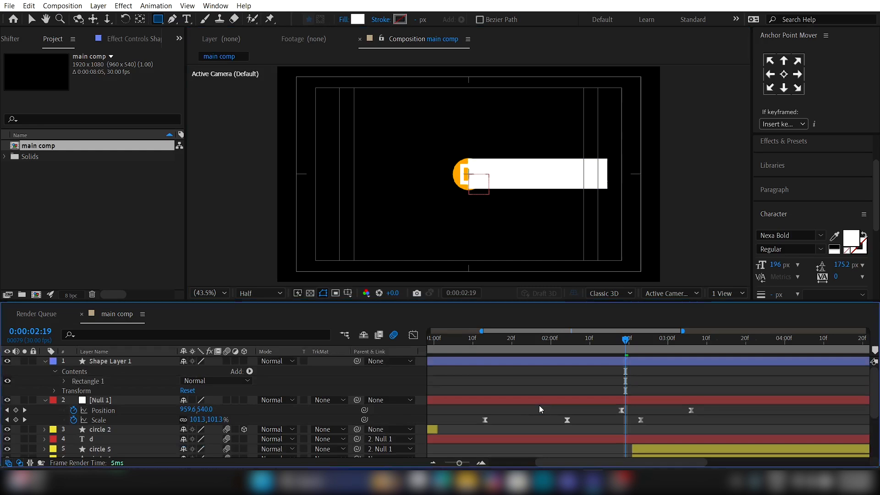
Step: Rename the rectangle layer "text mask" and place it directly above the design layer
click(502, 365)
key(Return)
text(text)
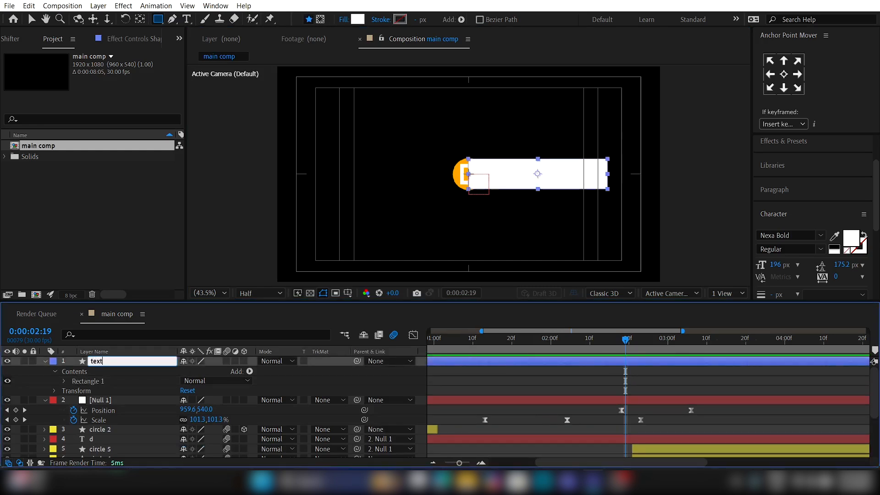
text( mask)
key(Return)
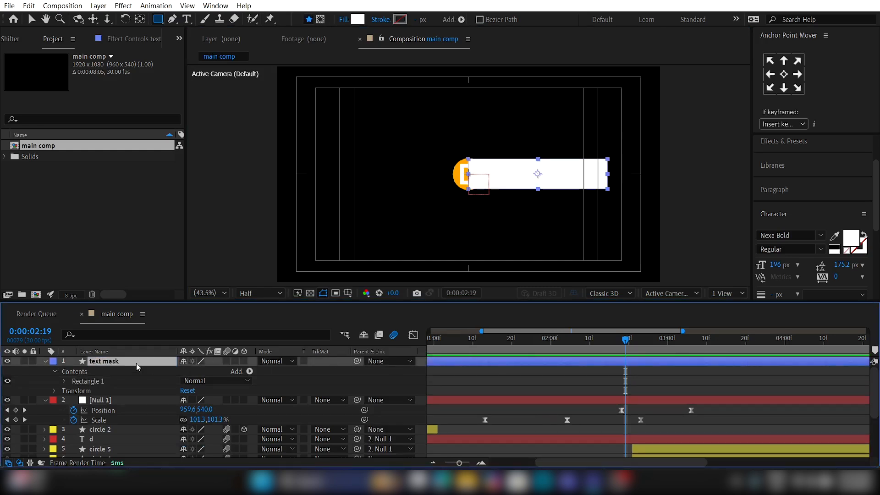
drag(117, 363, 123, 428)
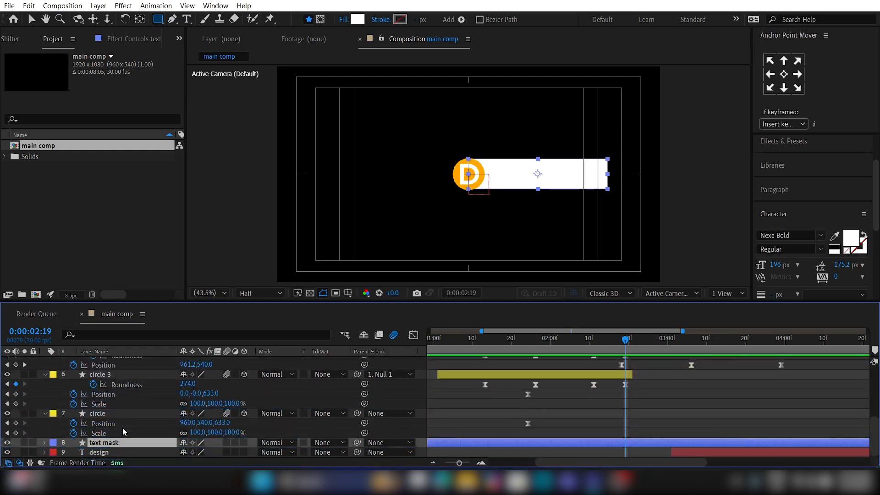
Step: Collapse the properties of all layers and parent the text mask layer to circle 4
key(ctrl+a)
key(u)
click(131, 432)
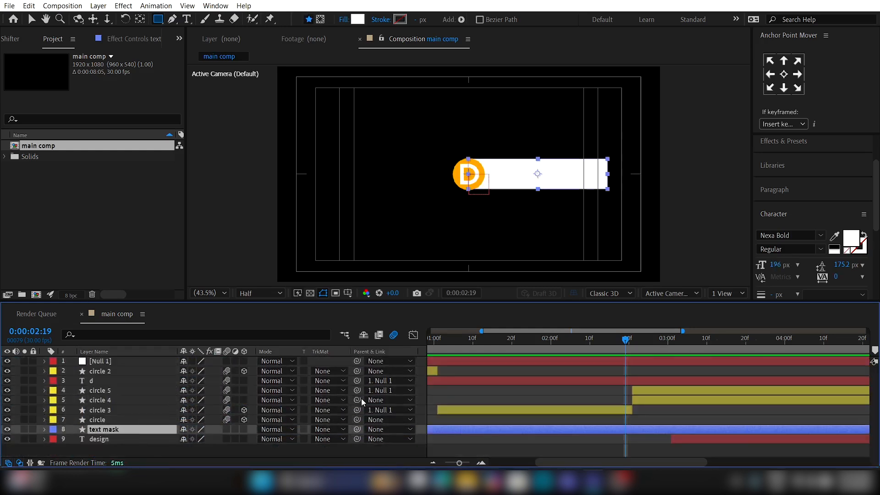
click(658, 401)
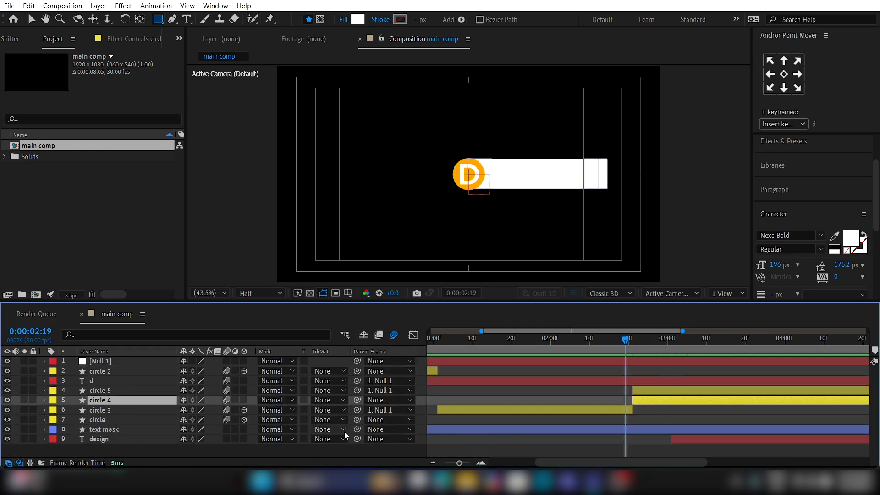
drag(358, 429, 135, 408)
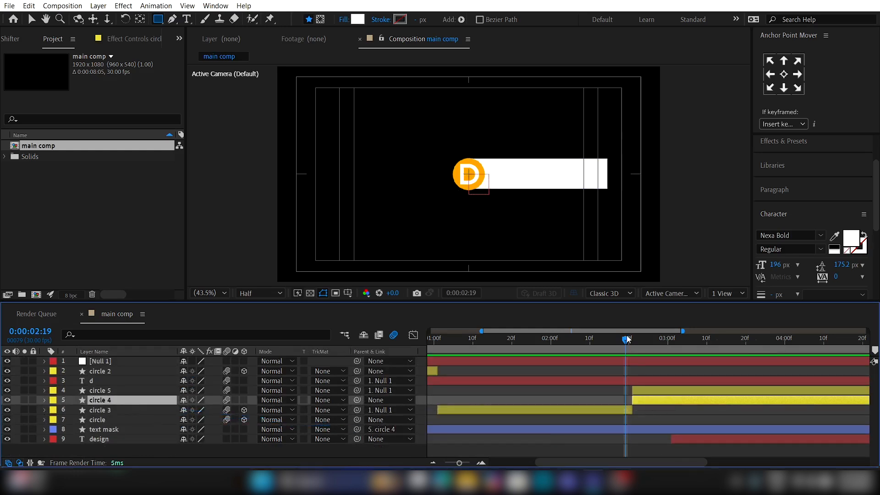
Step: Trim the text mask layer's start to 0:00:03:00
drag(627, 339, 677, 341)
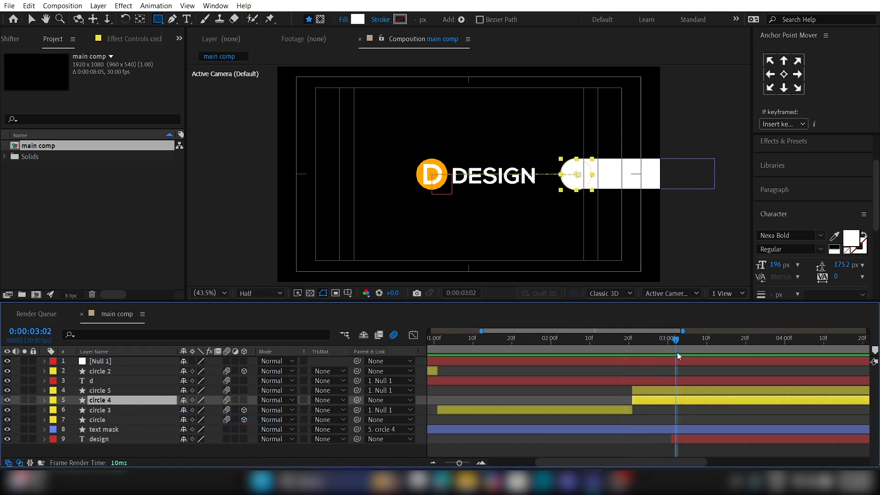
click(649, 430)
click(667, 342)
key(alt+bracketleft)
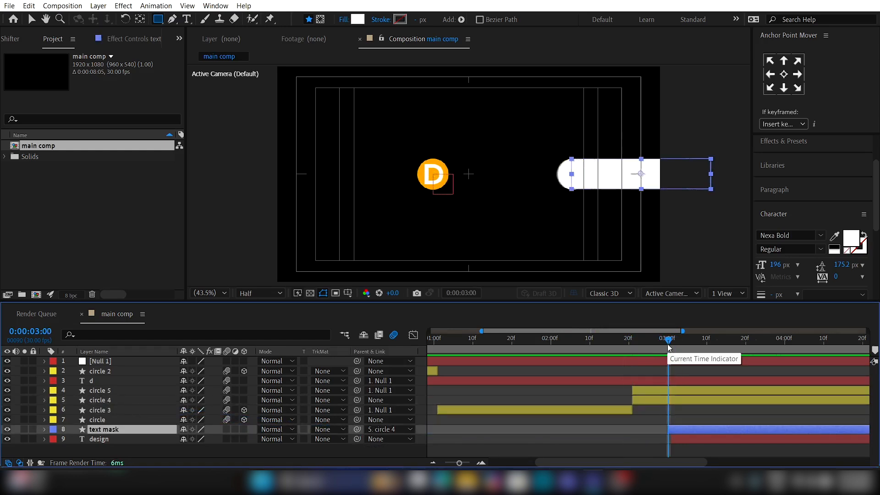
Step: Set the design layer's track matte to Alpha Matte "text mask" and preview the reveal from about 0:00:02:01
click(150, 439)
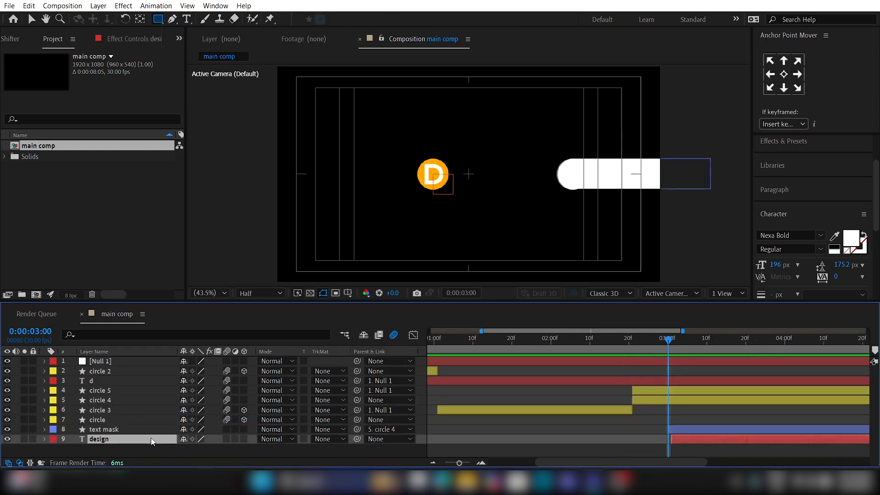
click(329, 438)
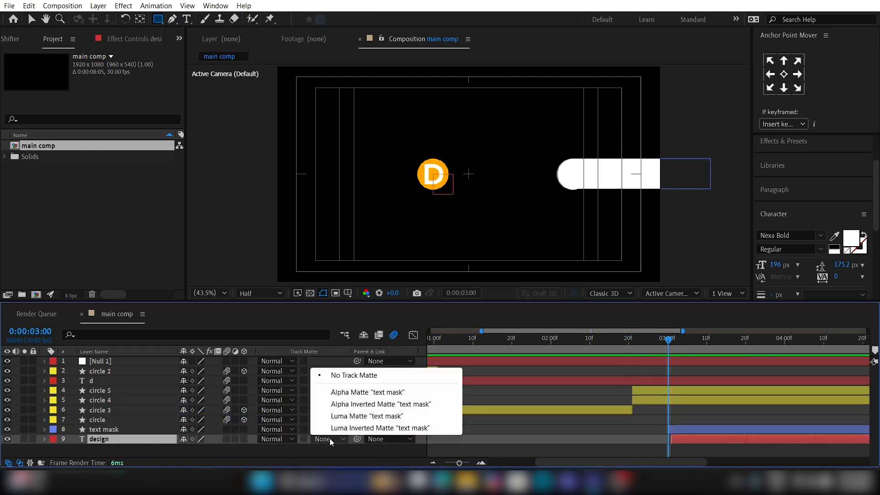
click(354, 393)
drag(668, 345, 551, 341)
key(space)
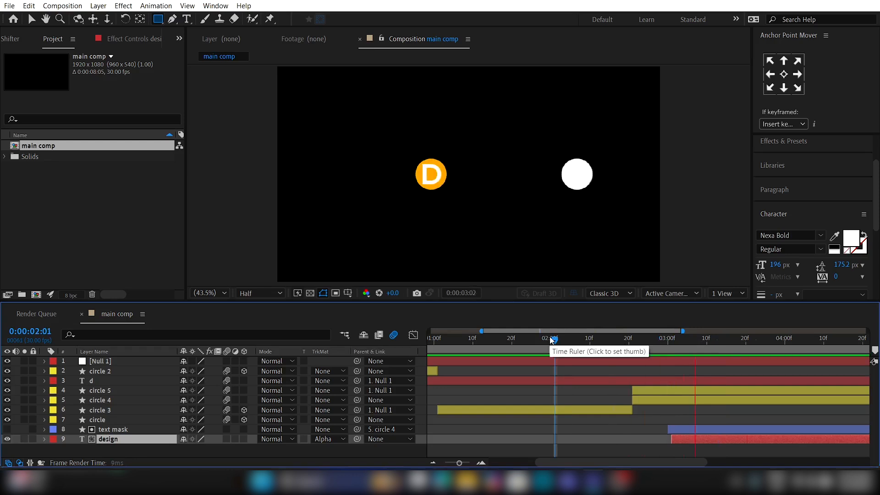
key(space)
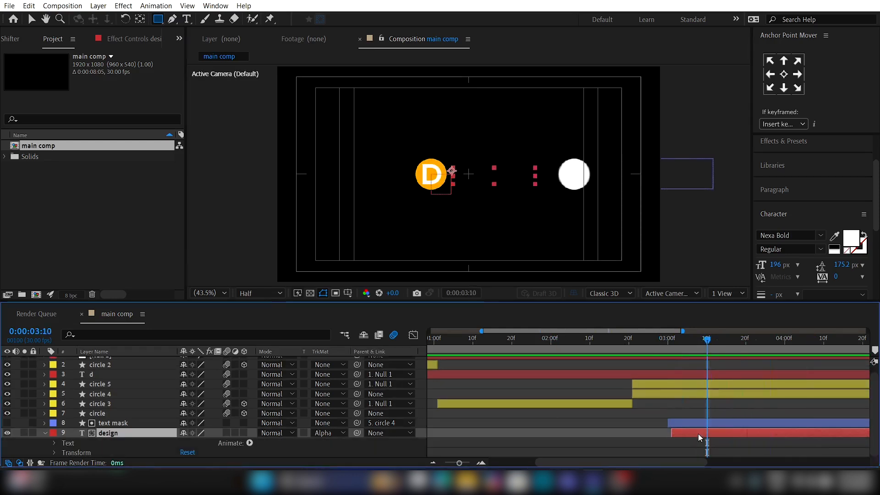
Step: Animate the design layer's X position from 715.5 at 0:00:03:10 to 875.5 at about 0:00:03:25, and preview it
key(p)
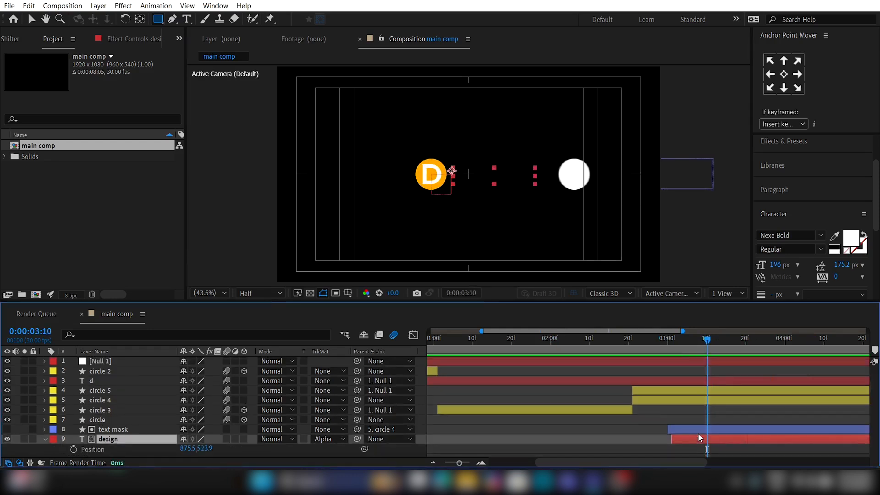
click(74, 449)
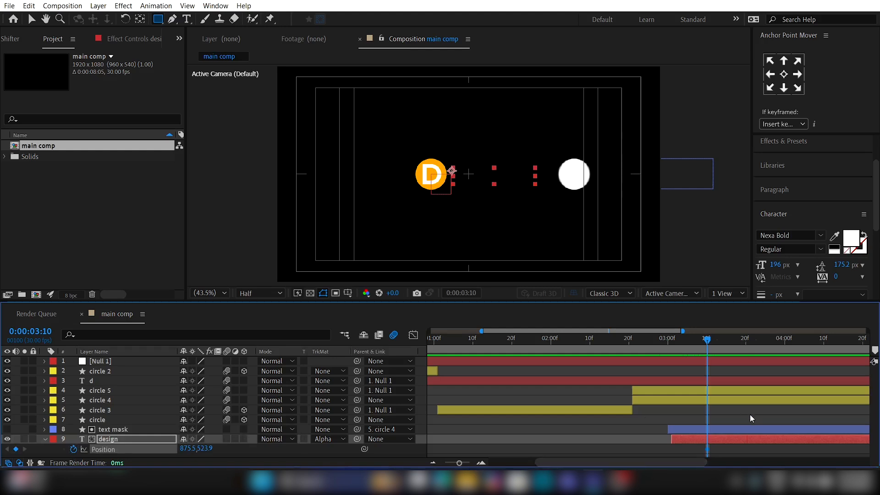
drag(707, 449, 766, 443)
drag(188, 449, 95, 450)
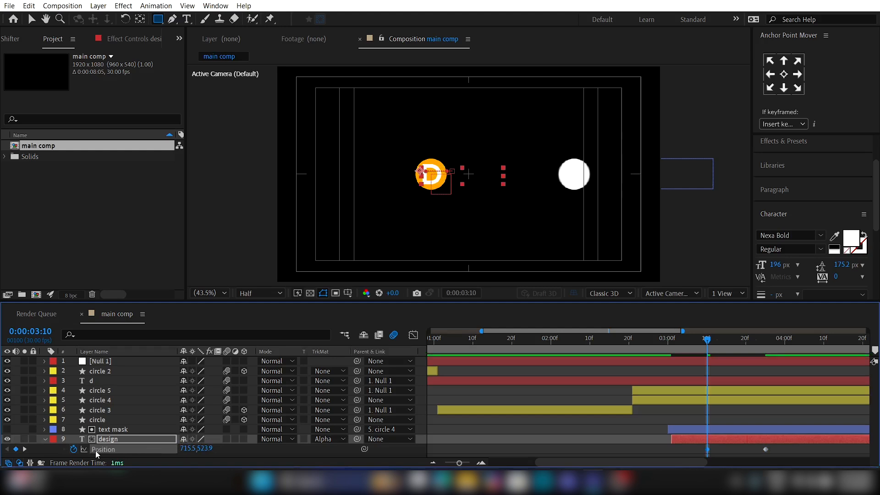
key(space)
key(space)
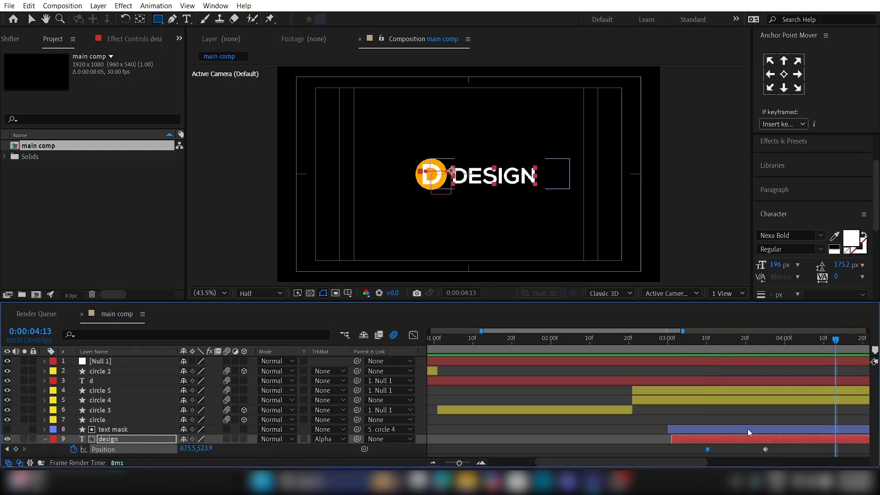
Step: Apply Easy Ease to both position keyframes of the design layer and return to the composition's start
drag(791, 447, 683, 457)
key(F9)
key(Home)
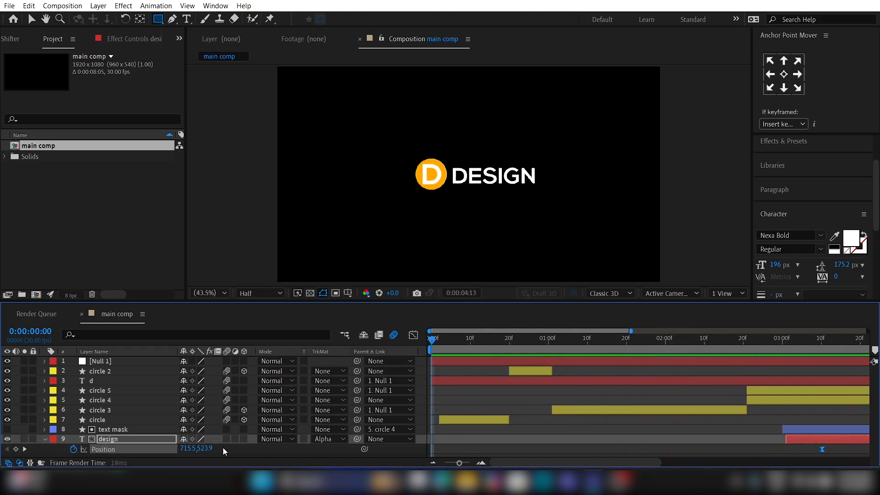
click(223, 447)
Step: Duplicate the circle 6 layer and remove all position and scale keyframes from the lower one of the two layers
drag(568, 340, 632, 351)
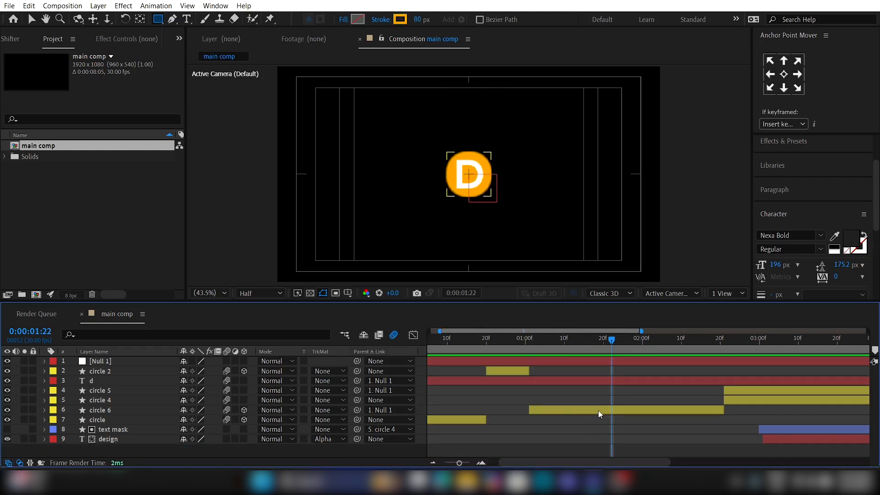
click(599, 411)
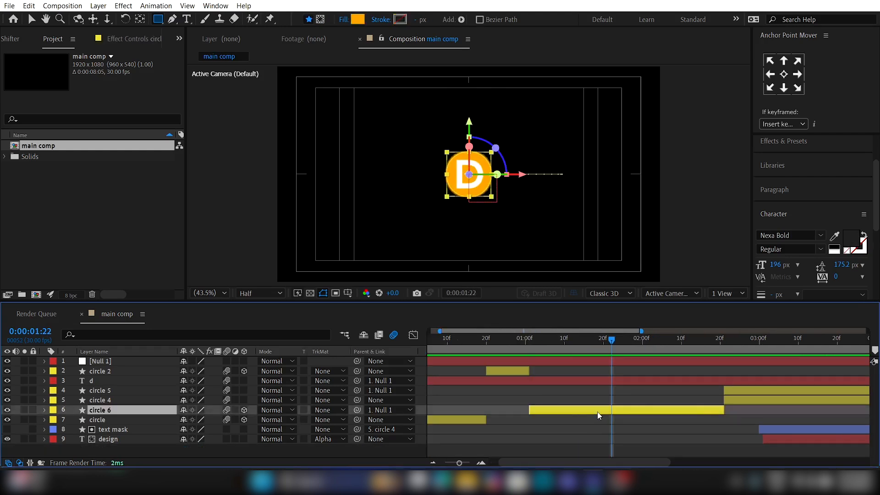
key(ctrl+d)
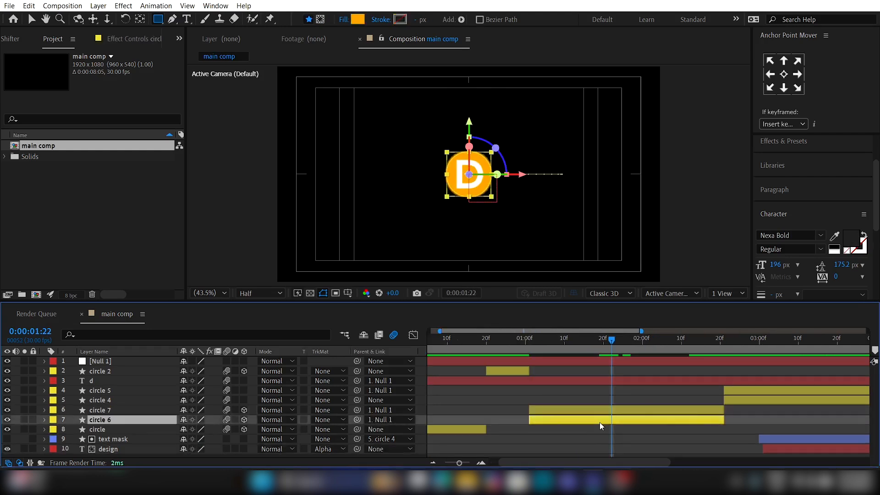
key(u)
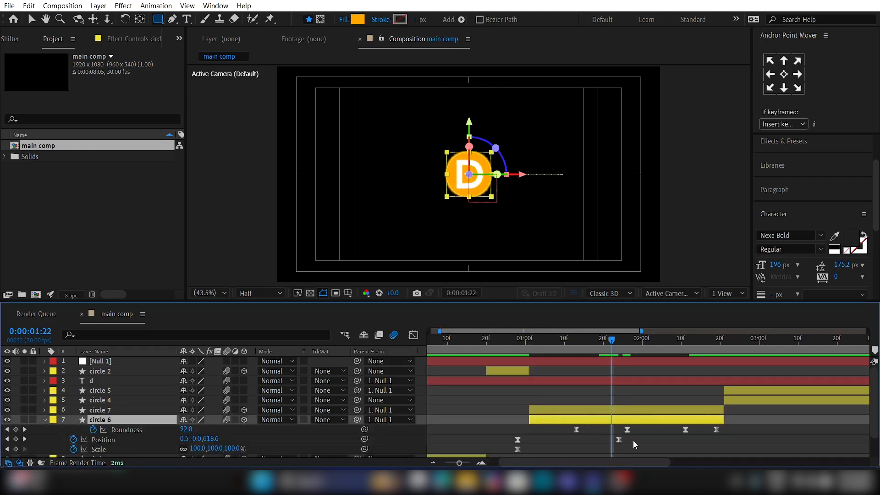
click(74, 440)
click(74, 449)
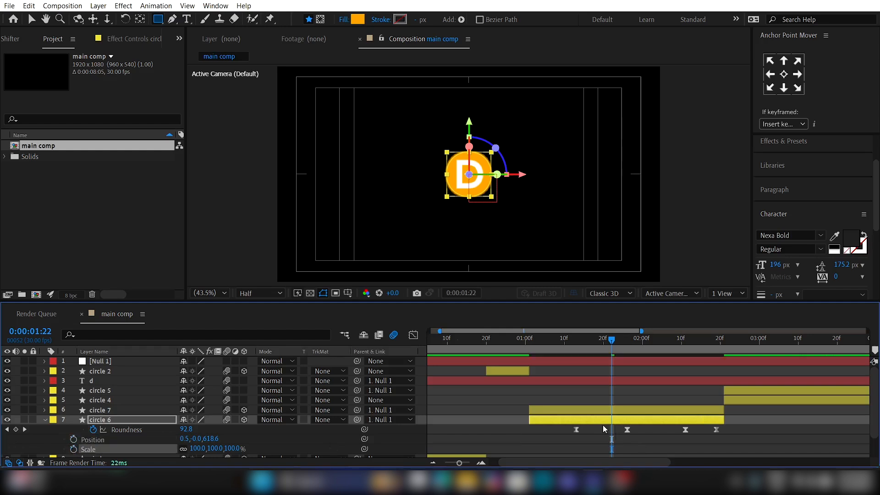
click(603, 447)
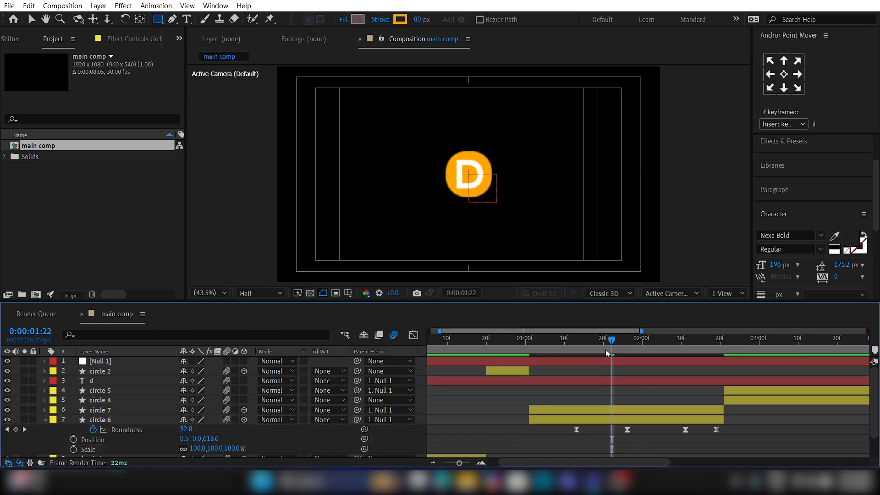
Step: Trim the circle 6 layer's start to 0:00:01:21
mouse_move(606, 350)
mouse_down()
mouse_move(617, 348)
mouse_move(608, 351)
mouse_up()
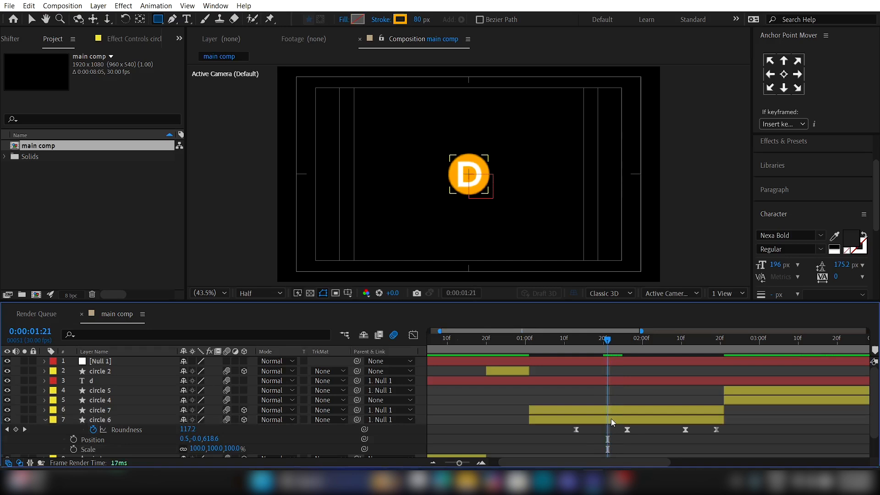
click(612, 419)
key(alt+bracketleft)
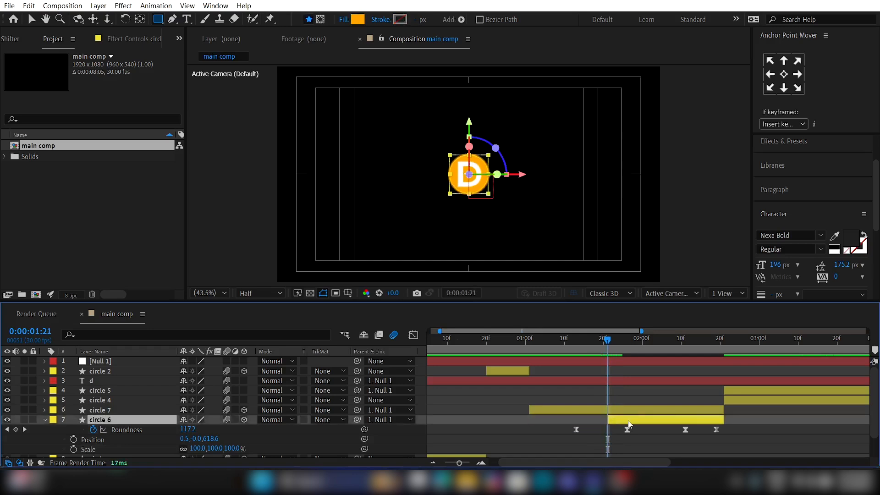
Step: Set circle 6's fill to none and give it a white 80 px stroke
click(342, 21)
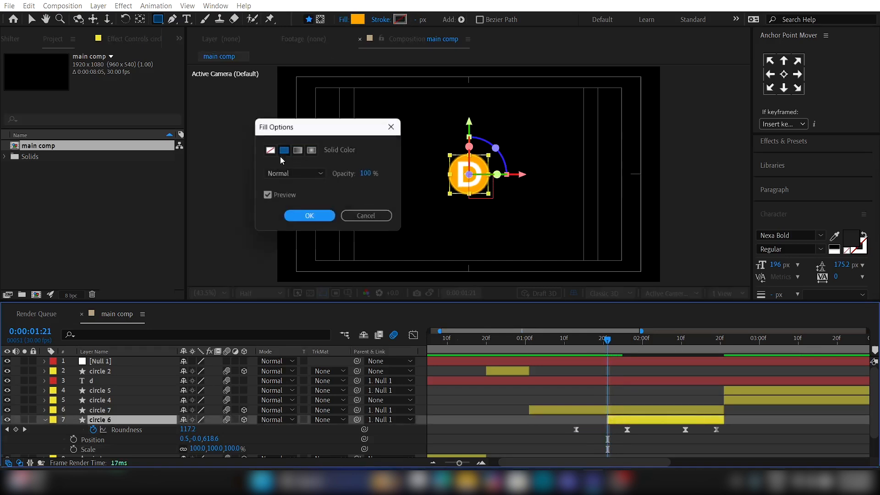
click(270, 150)
click(310, 216)
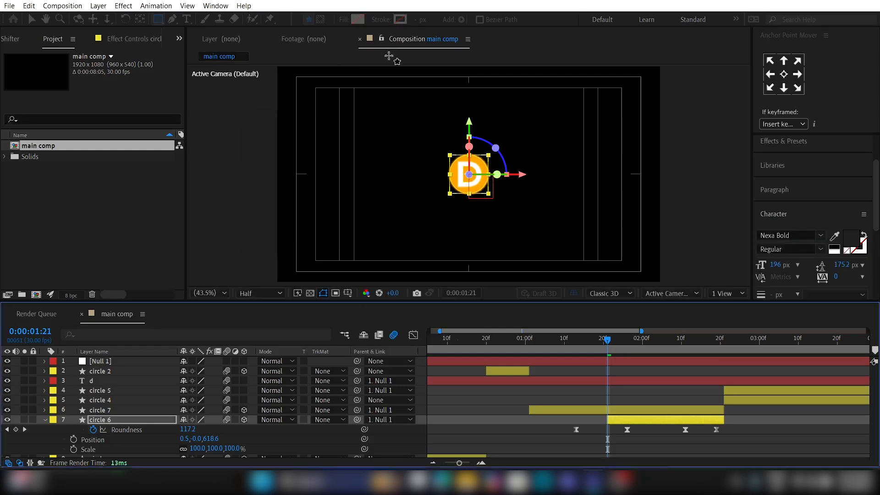
click(417, 19)
text(99)
key(Return)
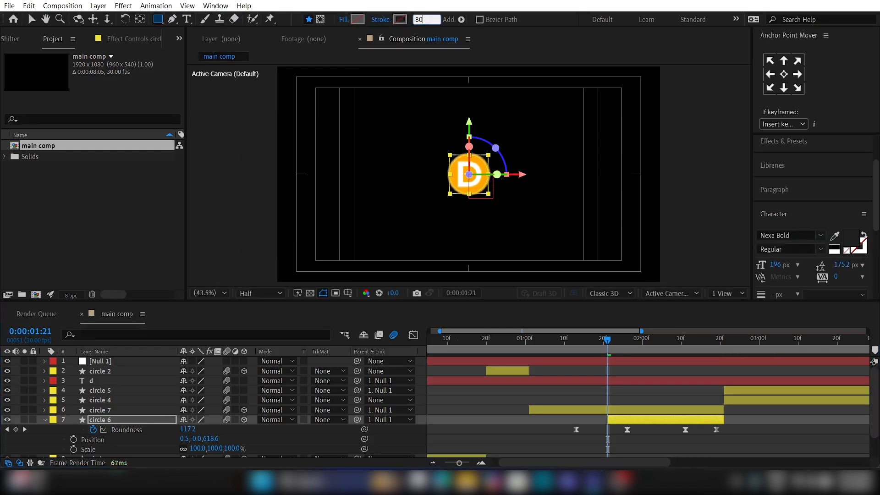
click(629, 423)
Step: Keyframe circle 6's scale from 0% at 0:00:01:21 to 100% at 0:00:02:06
click(74, 449)
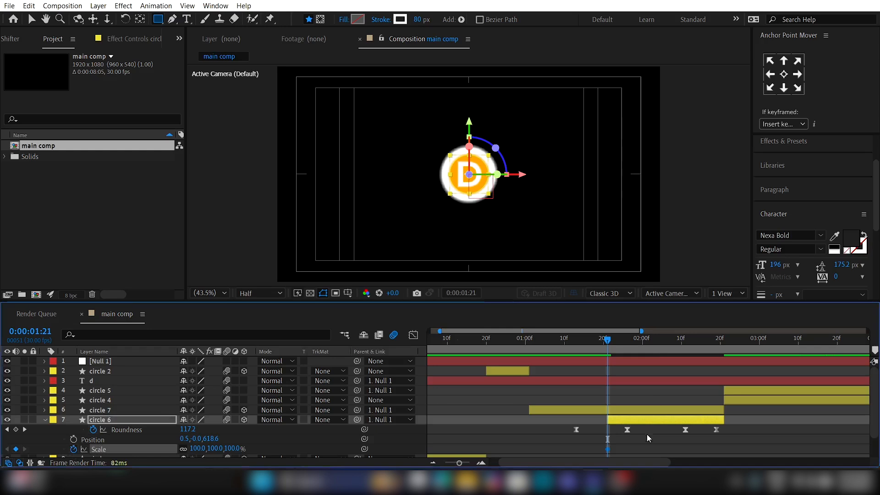
drag(607, 450, 666, 449)
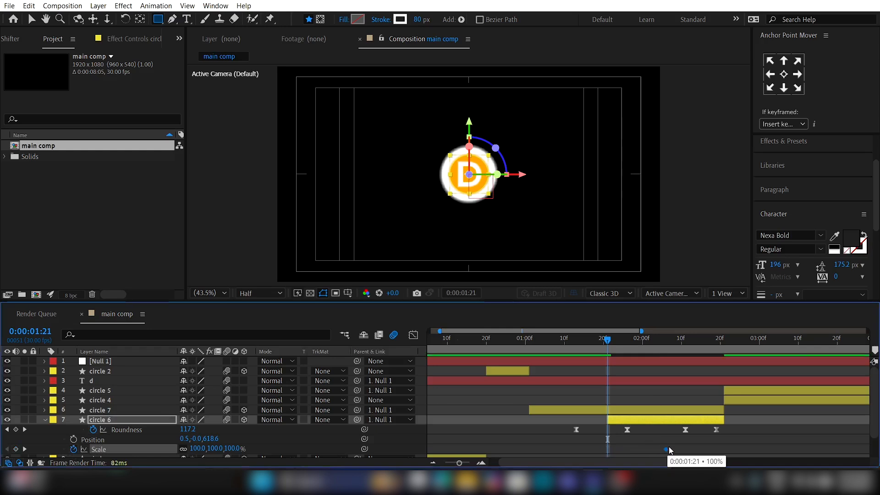
click(199, 449)
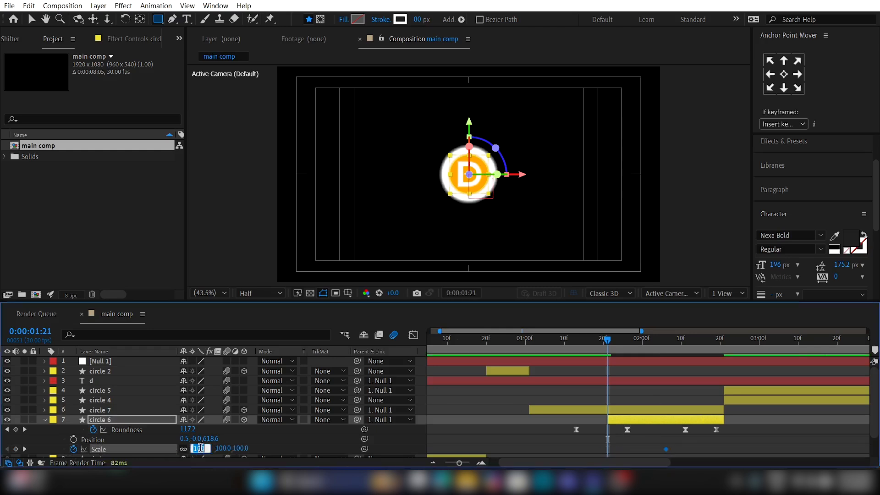
text(0)
key(Return)
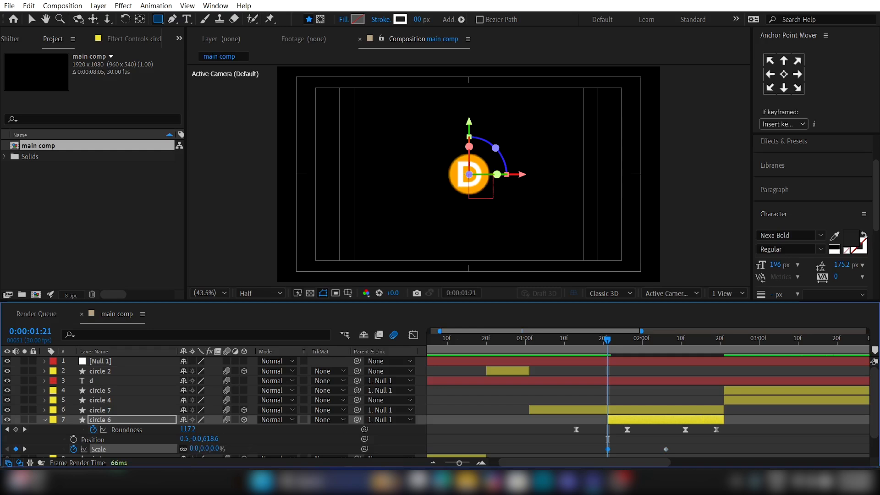
Step: Find circle 6's stroke width property, keyframe it at 80 at 0:00:01:21, and show only the layer's keyframed properties
scroll(703, 448, down, 1)
click(153, 331)
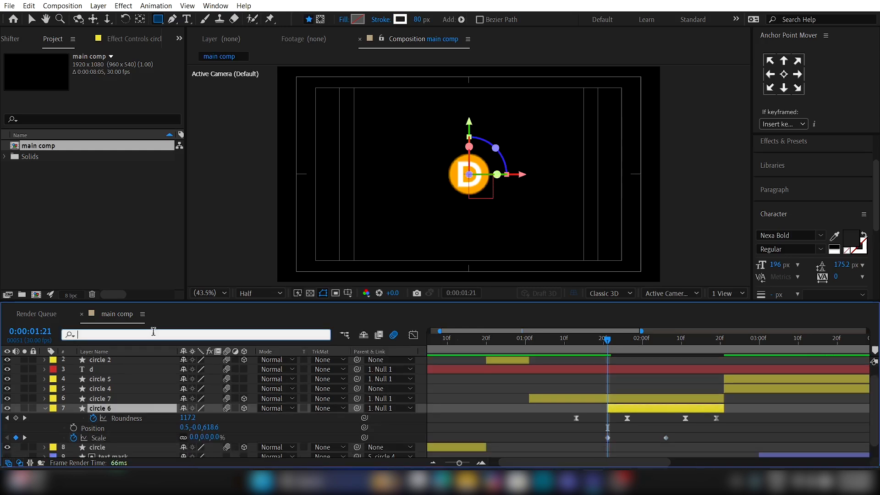
text(st)
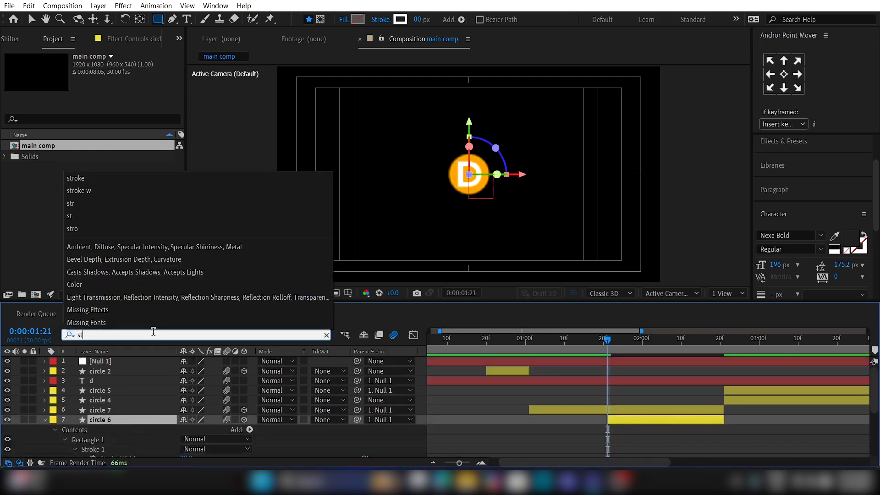
text(roke w)
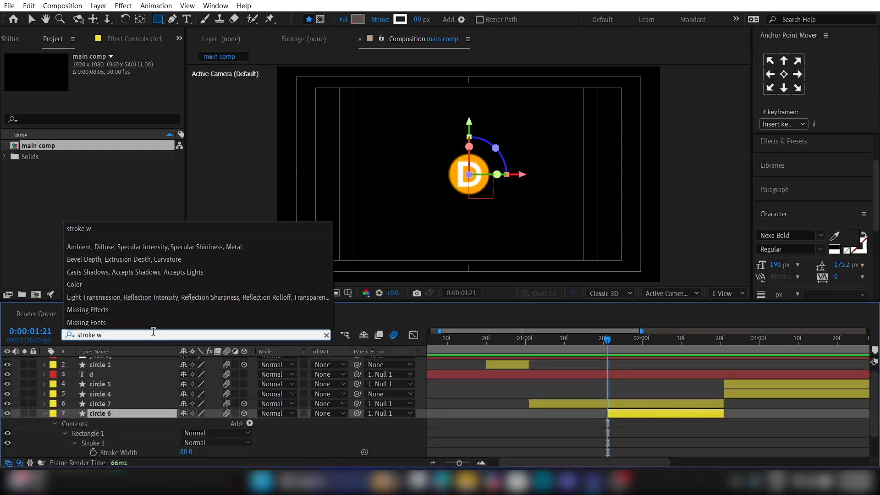
click(93, 453)
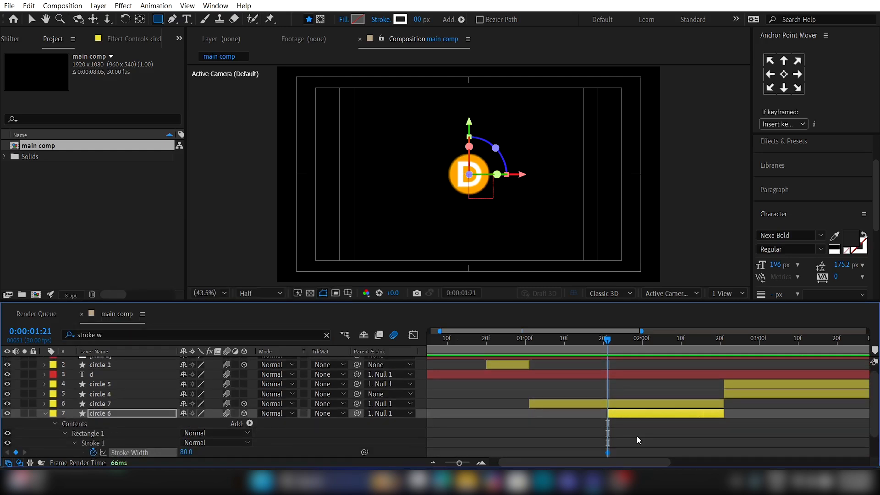
key(u)
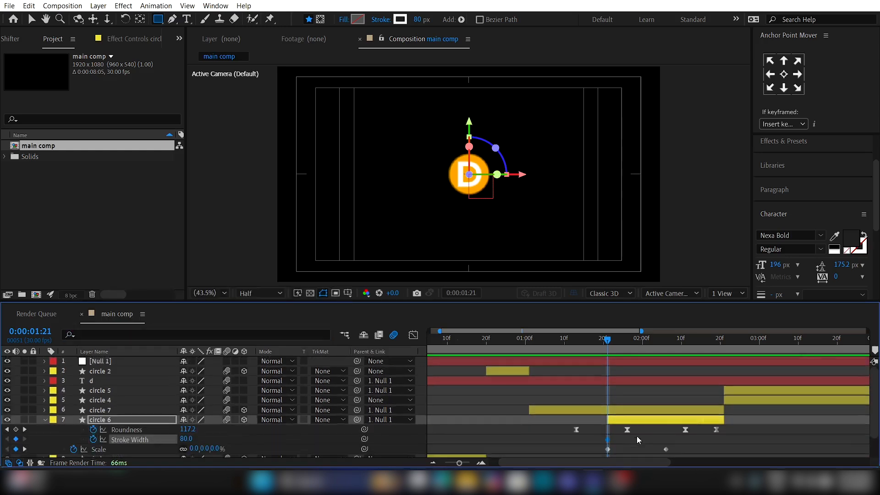
Step: At 0:00:02:06, set circle 6's stroke width to 0 and its scale to 184%
click(668, 347)
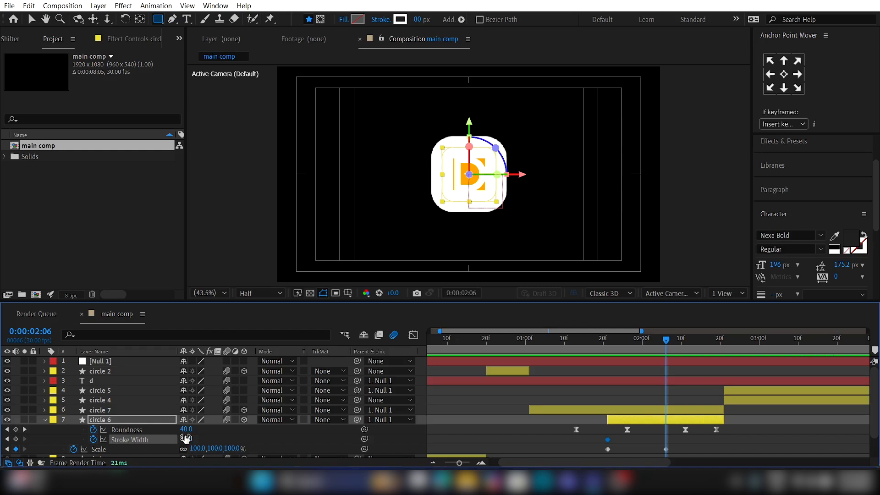
drag(170, 436, 144, 456)
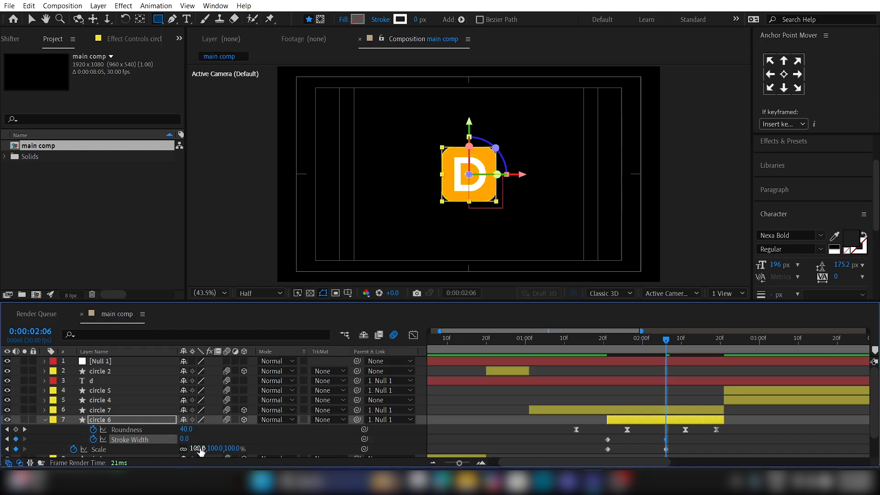
drag(201, 451, 245, 444)
Step: Ease circle 6's stroke width and scale keyframes, reshape their speed curves for a fast start with a long slowdown, and preview
mouse_move(702, 436)
mouse_down()
mouse_move(573, 455)
mouse_move(602, 455)
mouse_up()
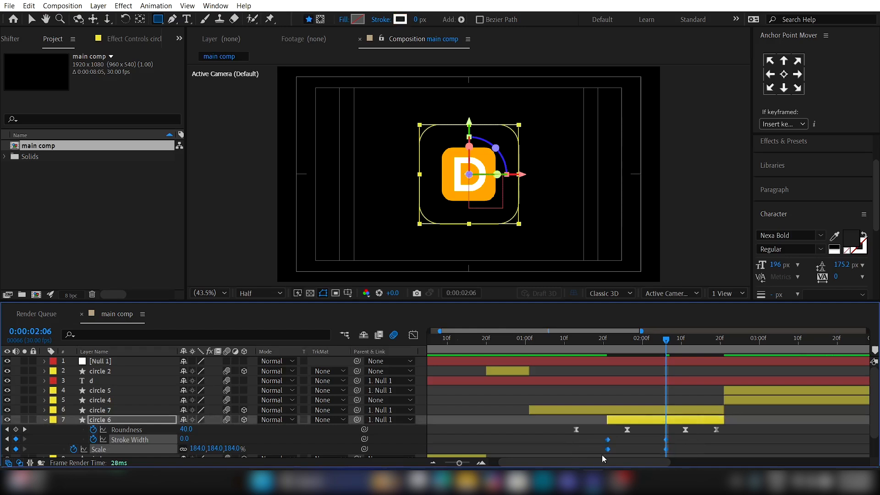
click(416, 336)
click(644, 432)
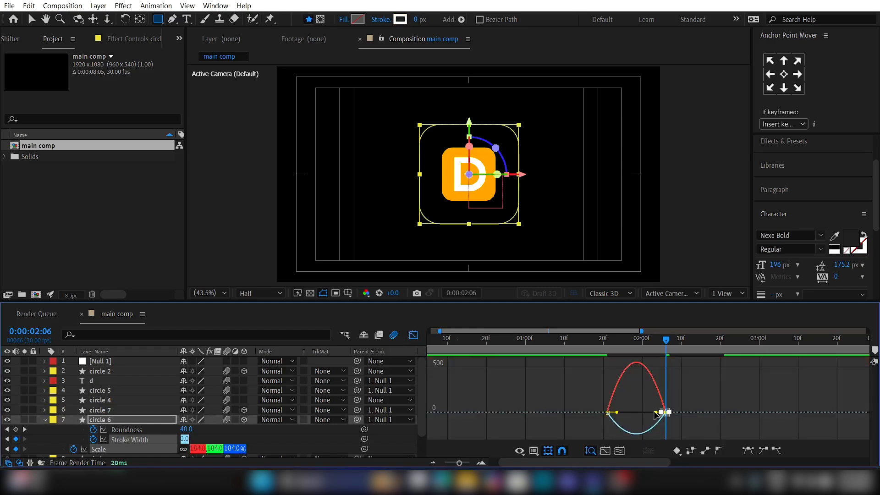
drag(656, 412, 607, 412)
click(593, 345)
key(space)
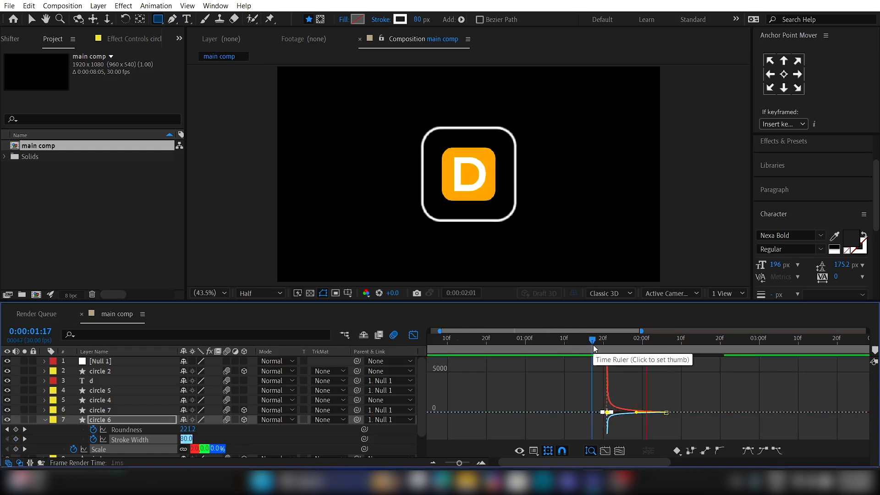
key(space)
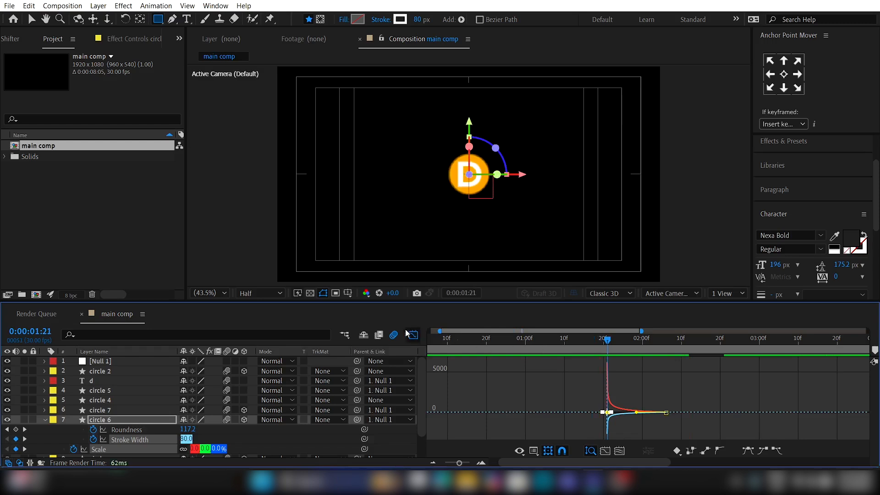
click(413, 335)
Step: Duplicate the circle 6 layer and shift the copy about 7 frames later so it starts at about 0:00:01:28
click(626, 424)
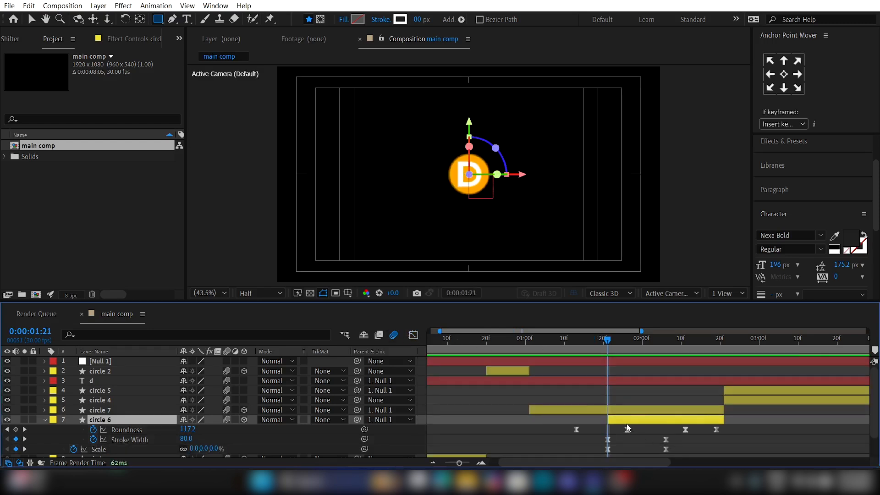
key(ctrl+d)
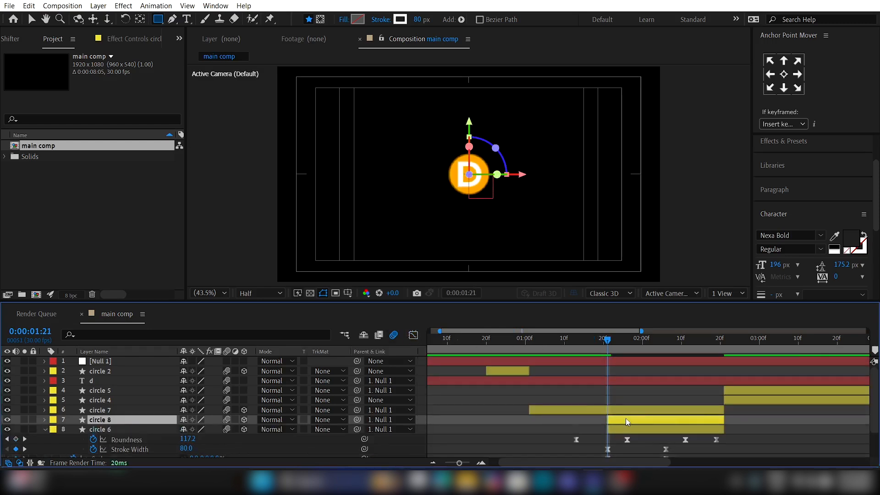
drag(625, 421, 650, 422)
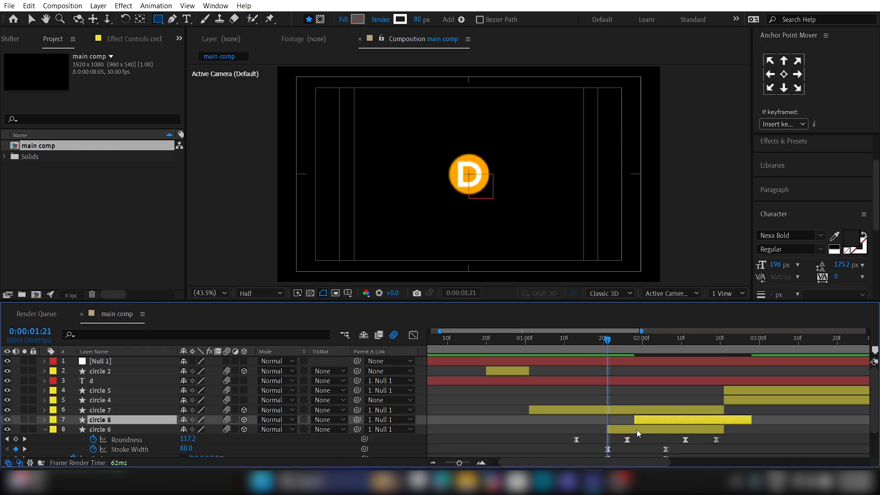
Step: Recolor circle 6's stroke to the orange FFA400 sampled from the shape behind the D, and preview the animation from 0:00:00:25
click(623, 431)
click(623, 346)
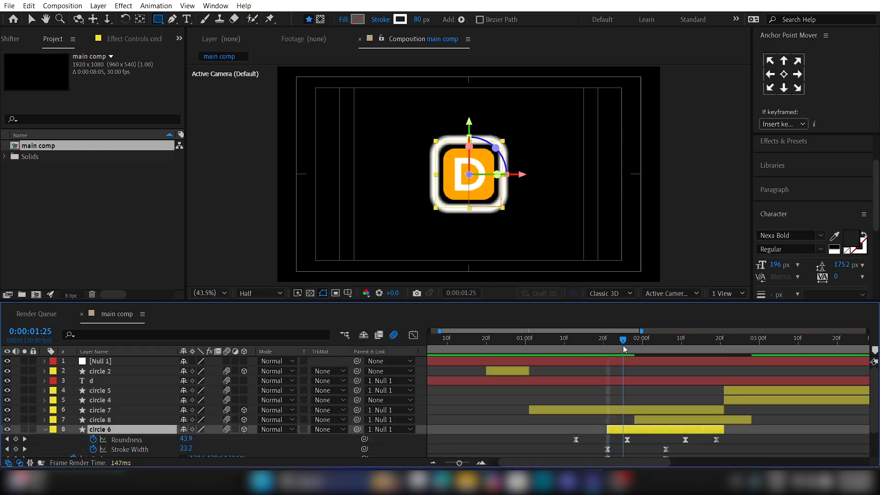
click(402, 21)
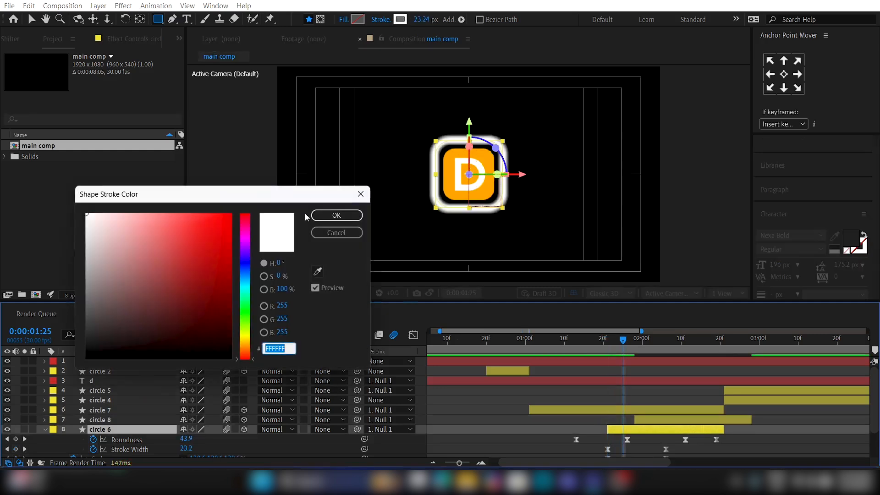
click(317, 272)
click(466, 185)
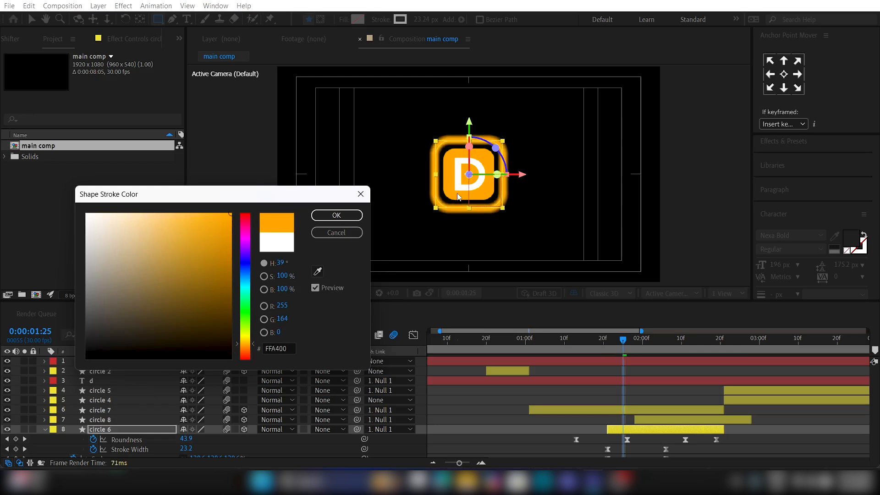
click(336, 216)
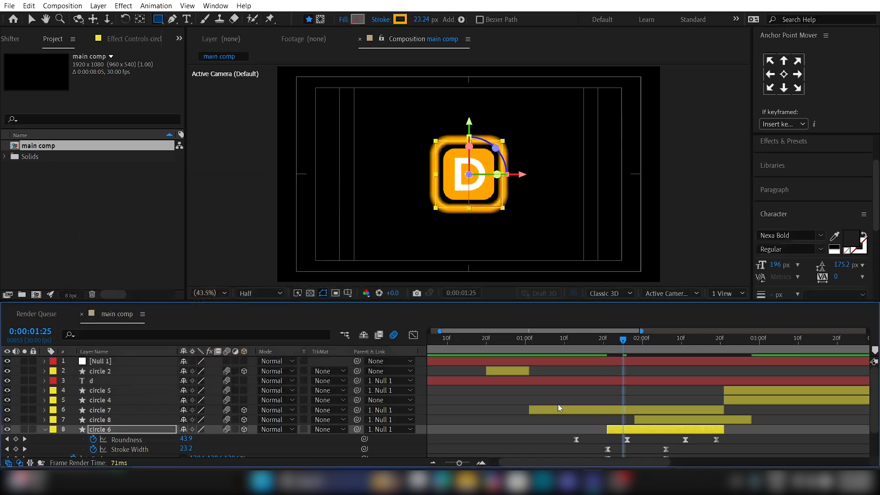
click(591, 393)
drag(579, 342, 506, 342)
scroll(536, 381, down, 2)
key(space)
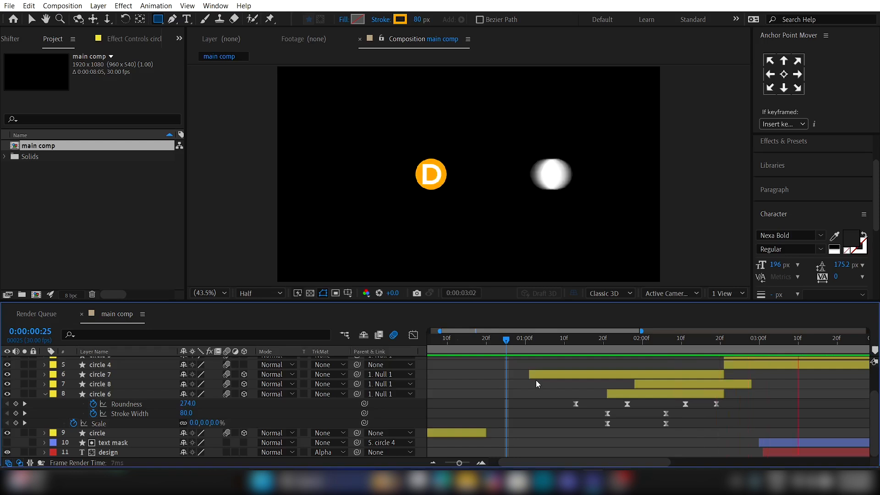
Step: Pre-compose all layers into a new composition named "layers holder"
key(ctrl+a)
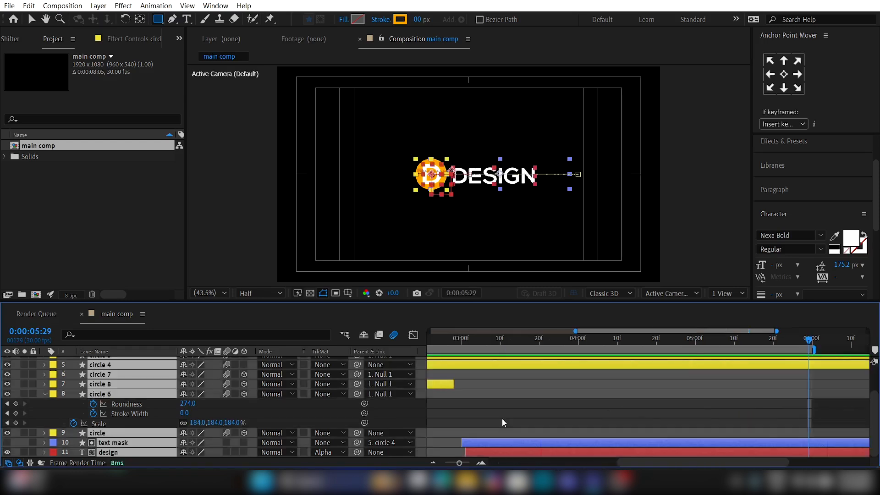
key(ctrl+shift+c)
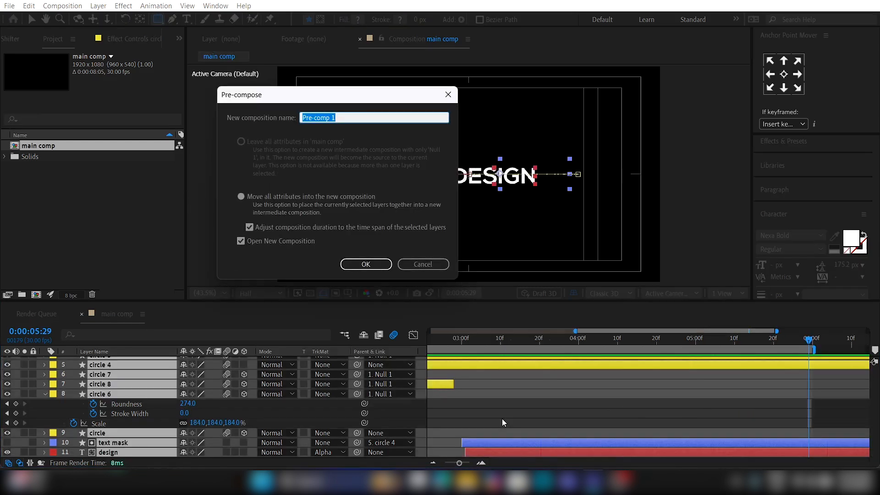
key(BackSpace)
key(Return)
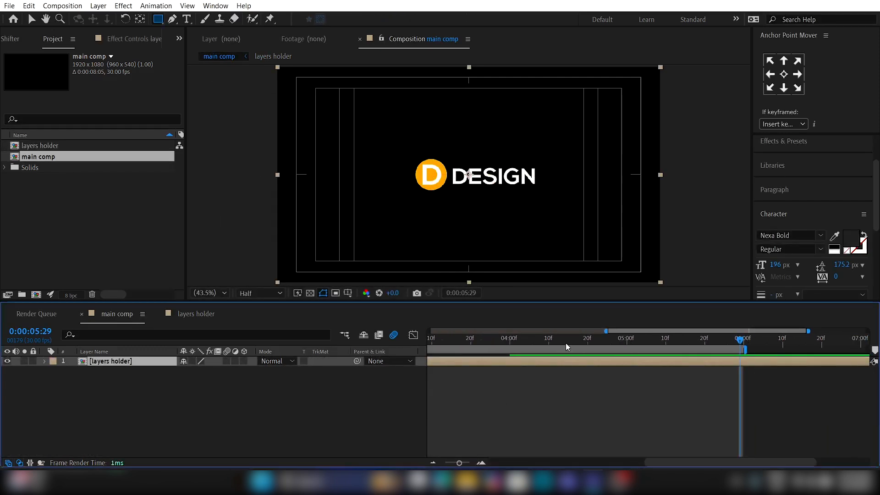
Step: Keyframe the layers holder's scale at 100% at 0:00:04:00 and at 123% at 0:00:04:20
click(542, 339)
key(s)
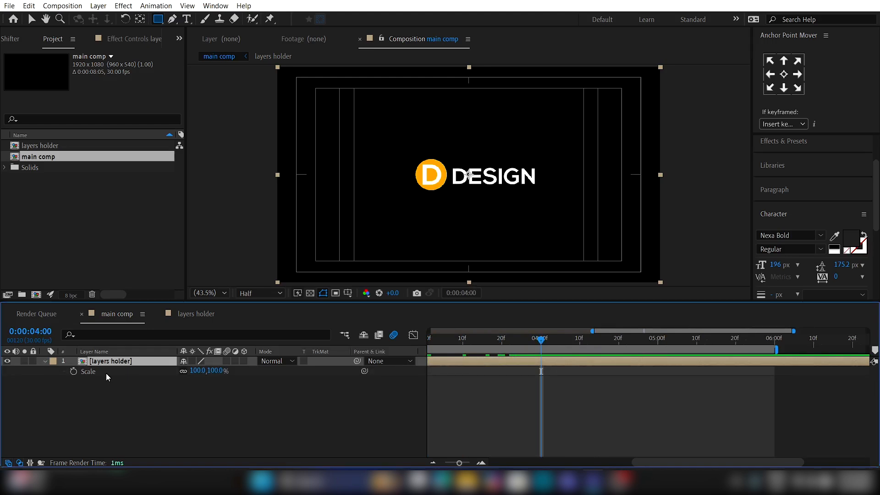
click(74, 371)
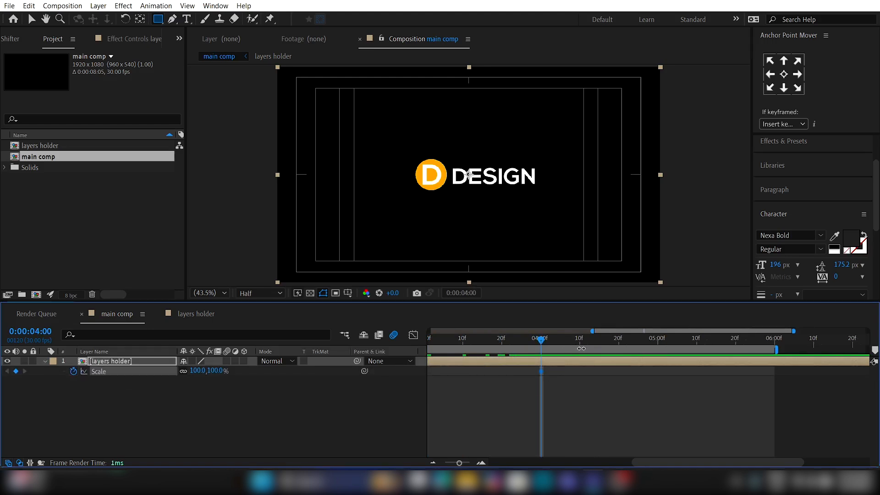
drag(579, 343, 595, 343)
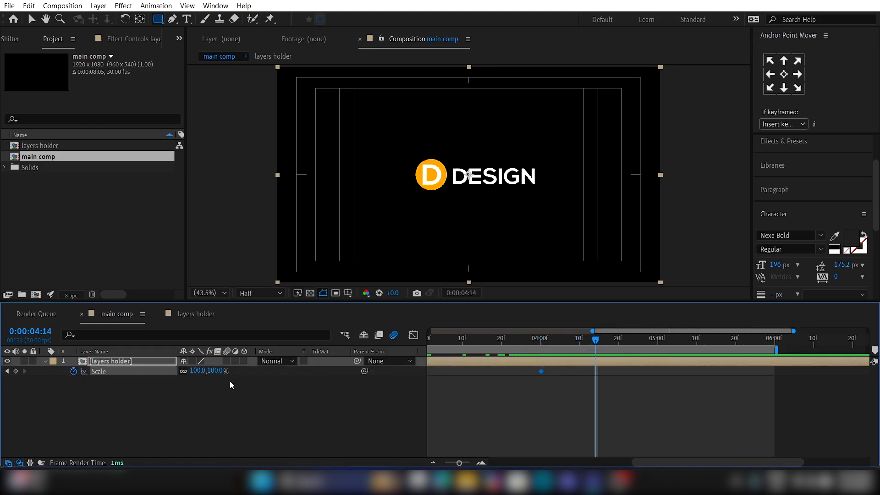
drag(218, 372, 231, 372)
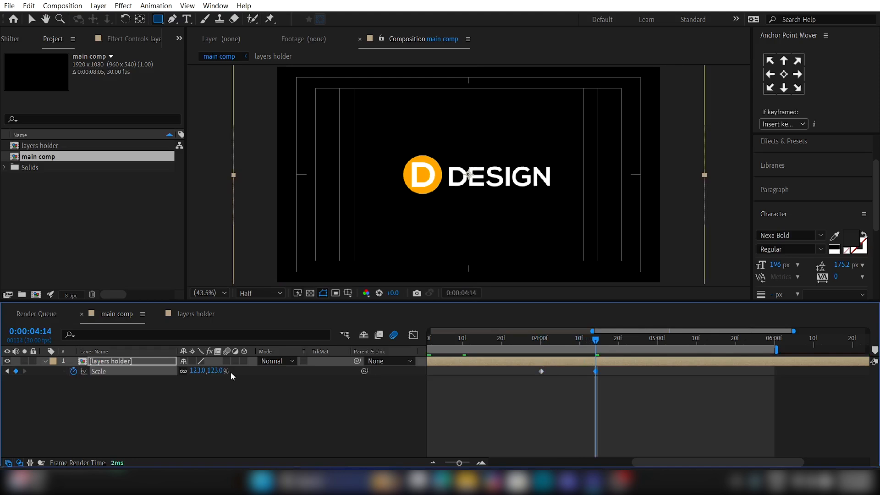
click(665, 338)
drag(665, 338, 672, 340)
drag(597, 372, 619, 372)
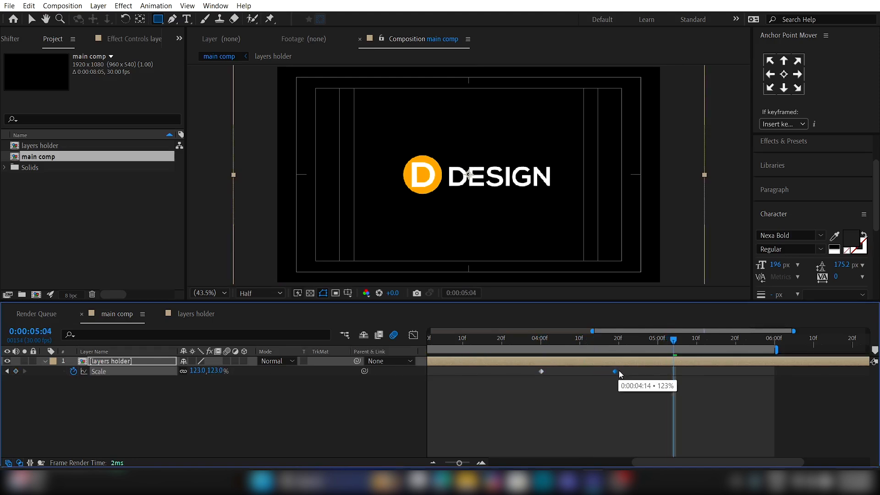
Step: At 0:00:05:09, set the layers holder's scale back to 100%
click(692, 344)
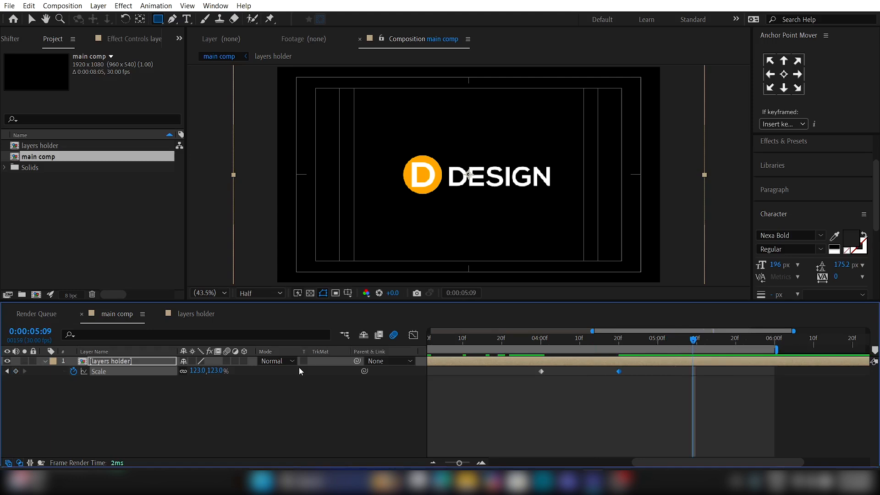
drag(211, 370, 197, 369)
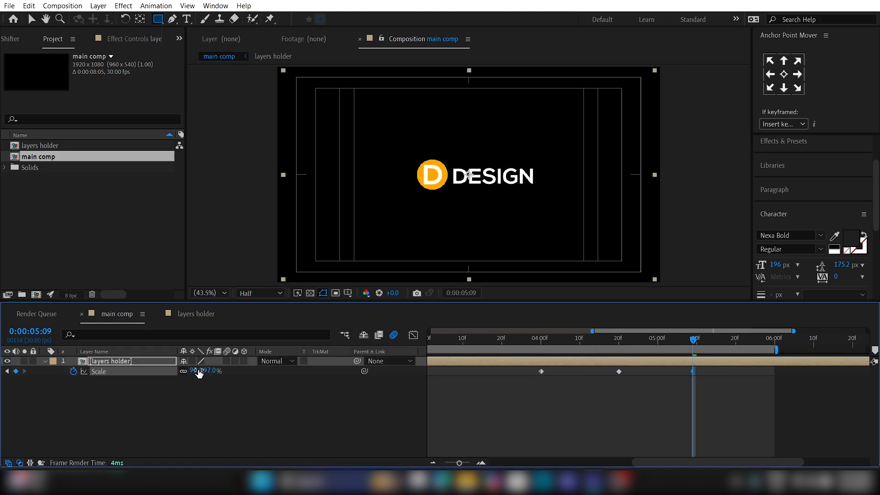
click(211, 371)
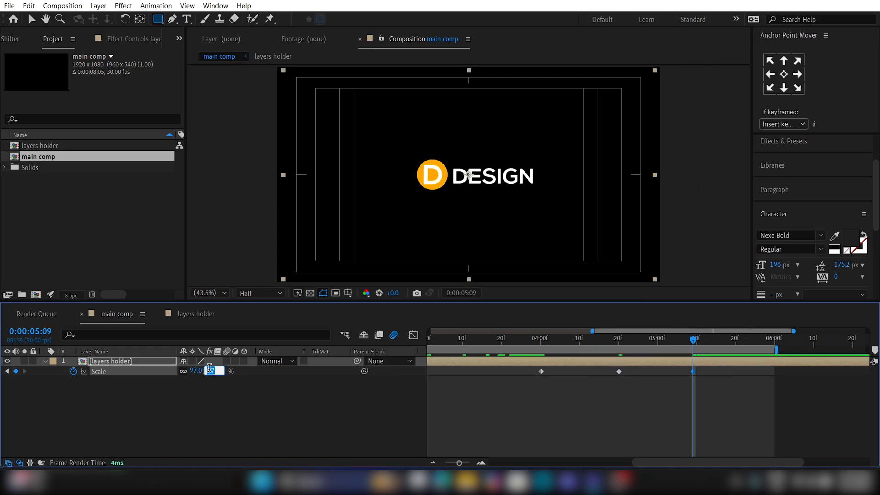
text(100)
key(Return)
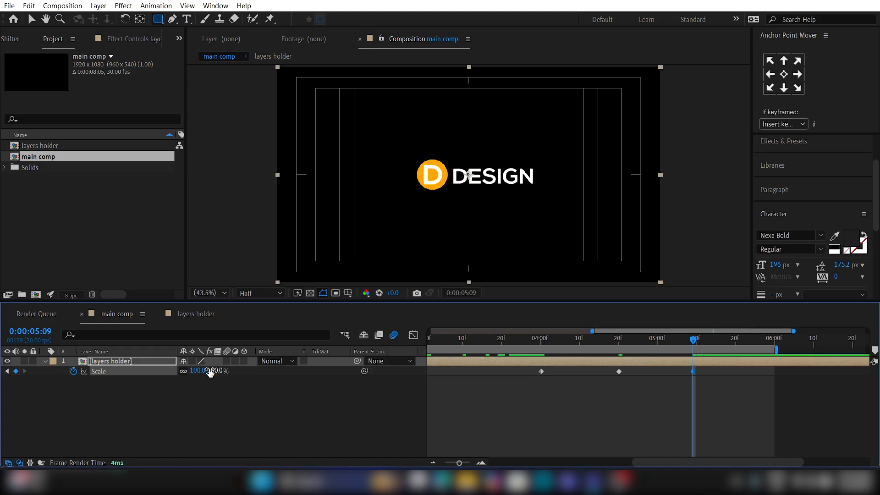
Step: Ease the layers holder's three scale keyframes, reshape both speed curves into sharp peaks midway between keyframes, and preview
drag(722, 404, 515, 358)
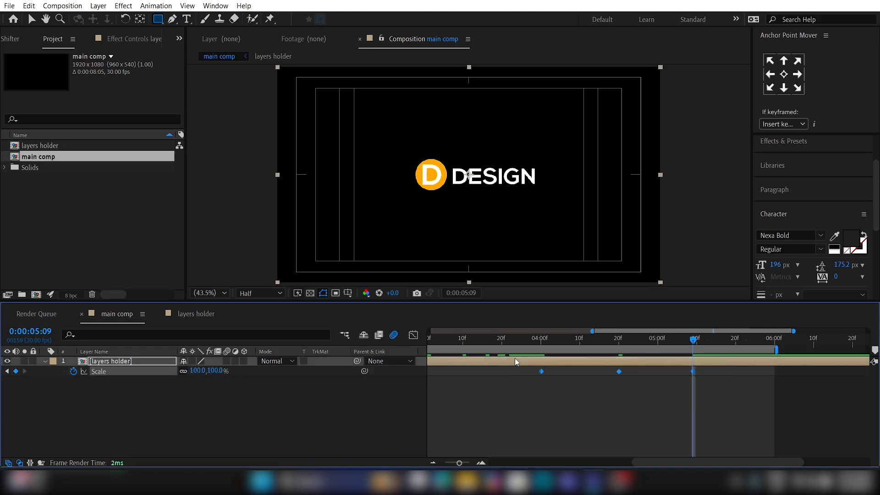
key(F9)
click(414, 335)
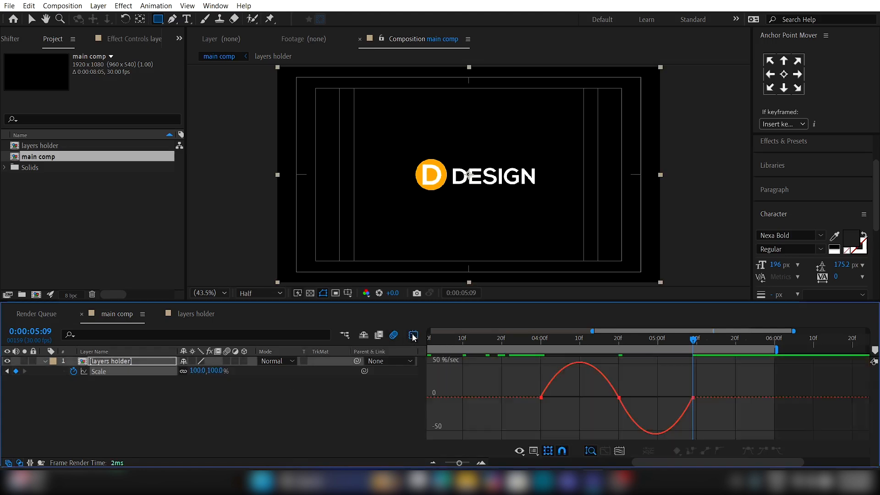
drag(723, 404, 585, 397)
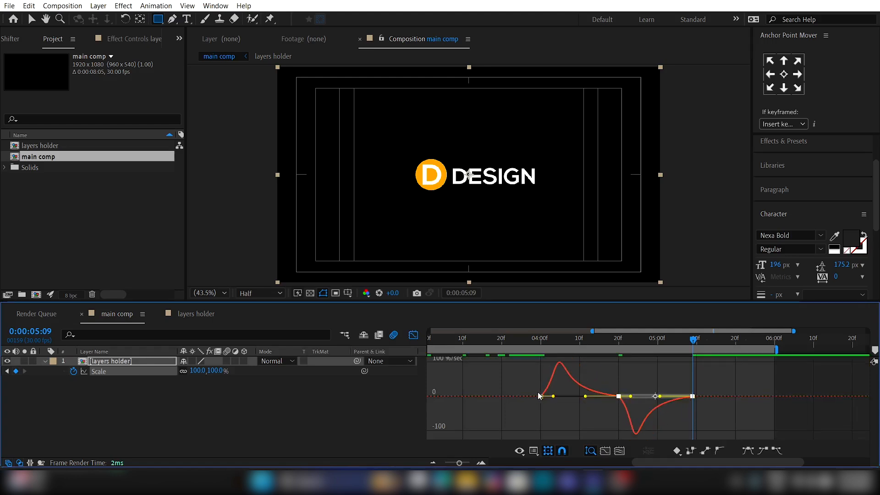
drag(514, 386, 645, 400)
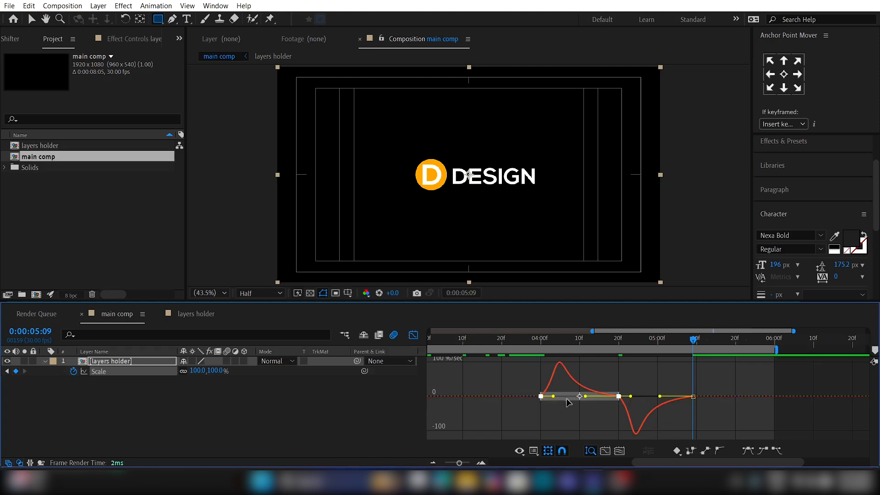
drag(554, 396, 579, 397)
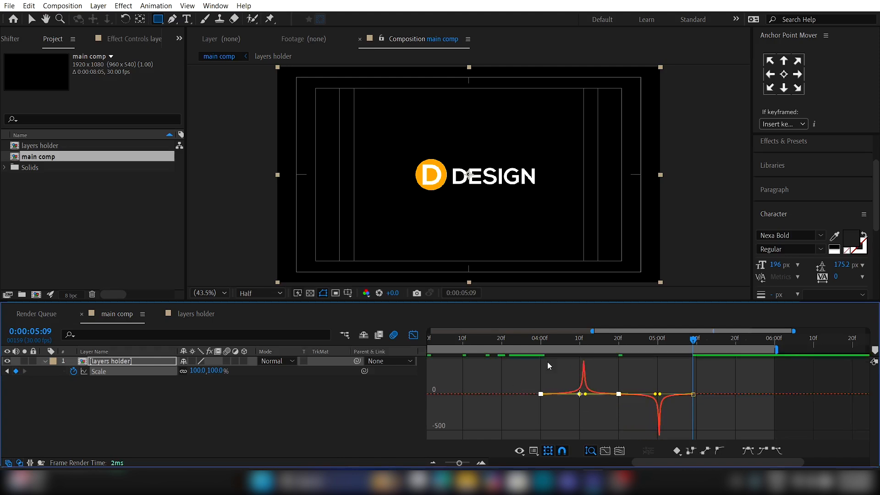
click(529, 339)
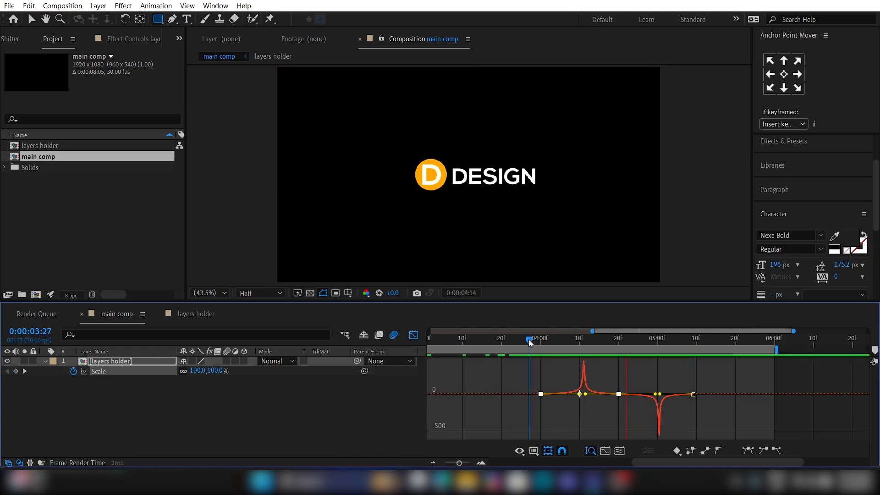
key(space)
click(413, 335)
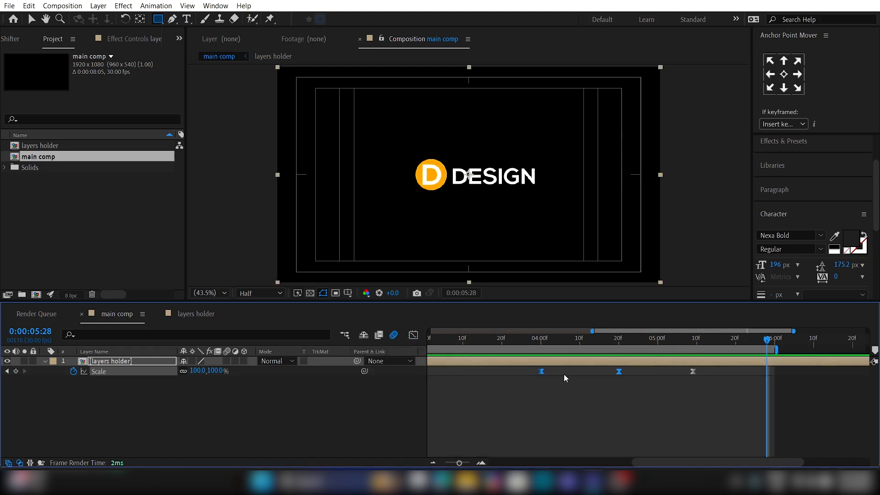
key(space)
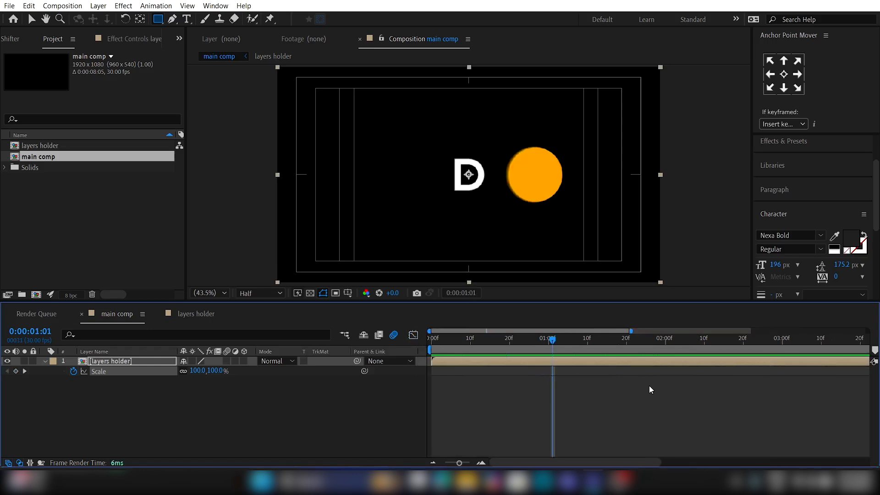
Step: Add a new adjustment layer above the layers holder in the main comp
scroll(649, 386, right, 5)
click(629, 405)
right_click(331, 410)
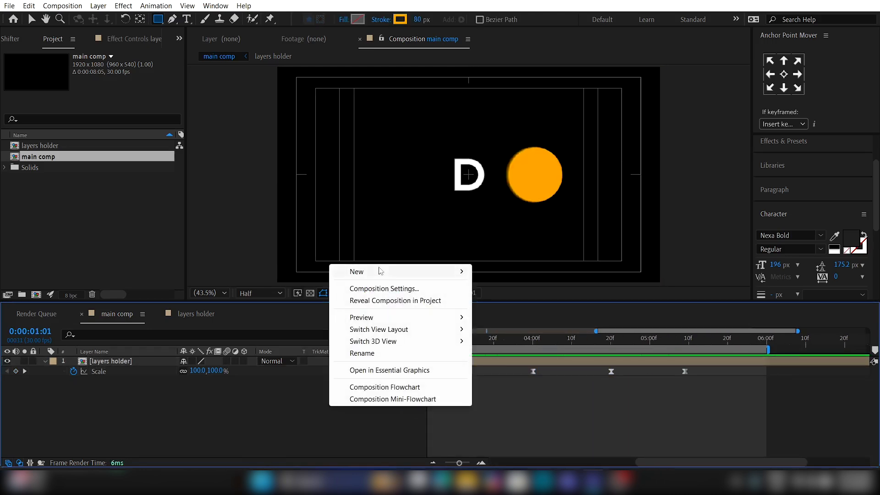
mouse_move(383, 272)
click(517, 360)
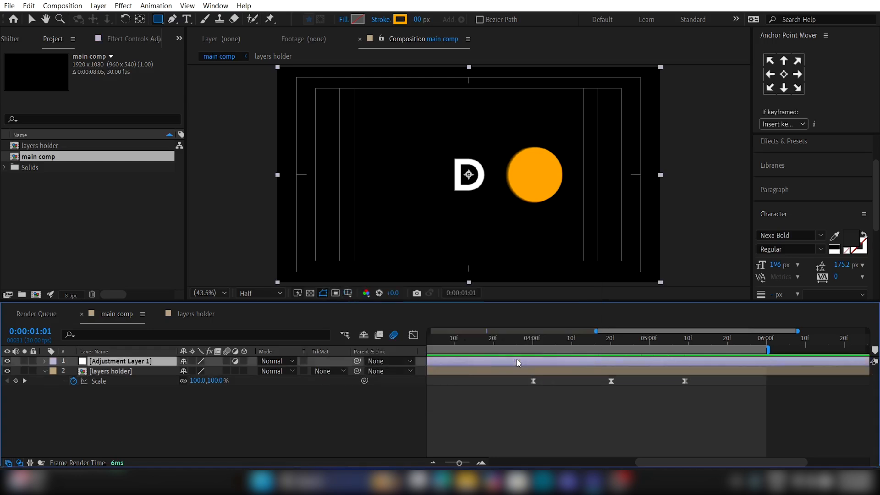
Step: Apply the Deep Glow effect to the adjustment layer and preview the animation from 0:00:00:00
click(789, 148)
click(789, 159)
text(dee)
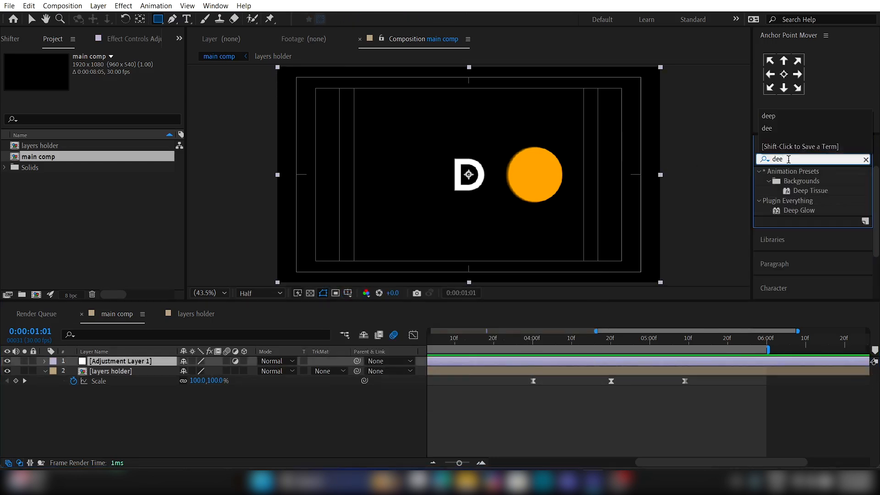
double_click(797, 209)
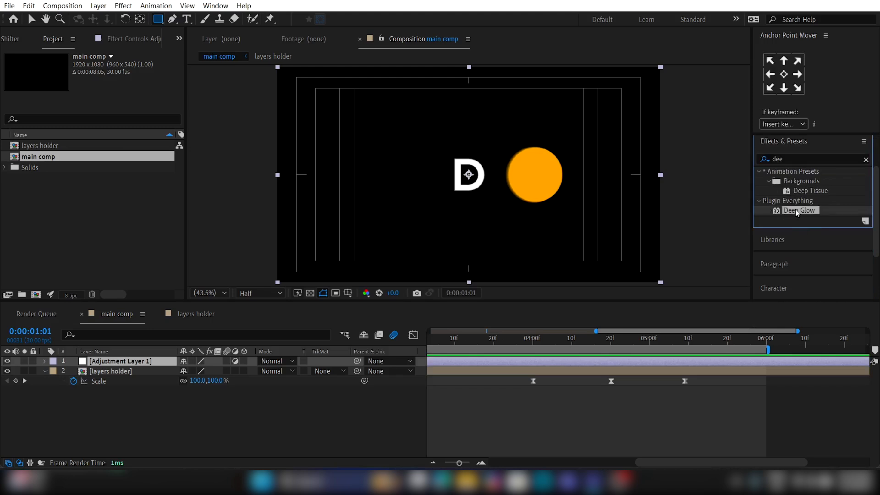
scroll(500, 414, left, 10)
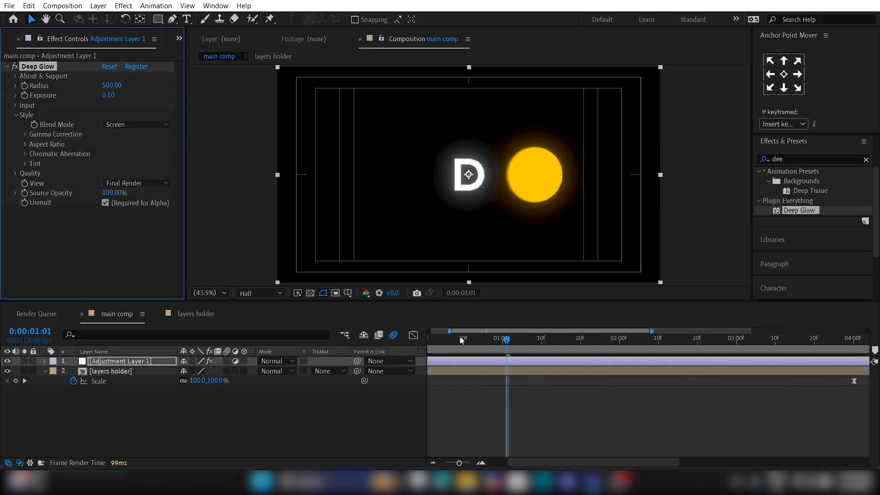
drag(454, 339, 429, 341)
key(space)
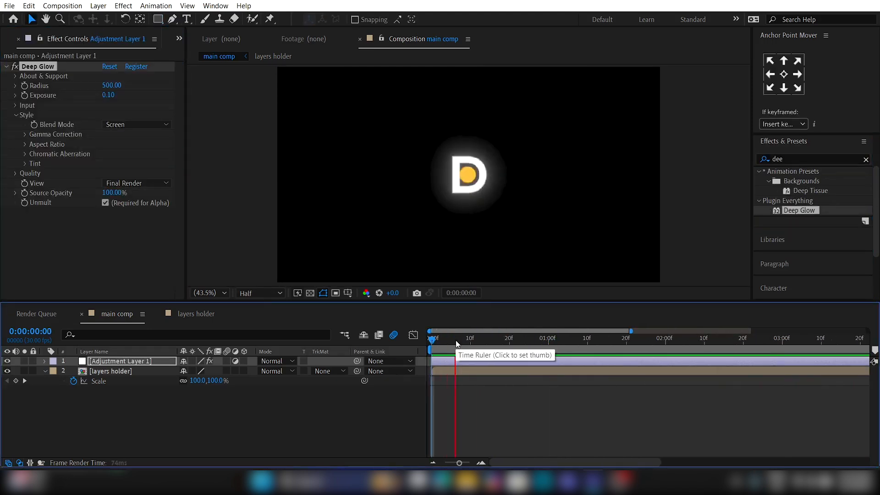